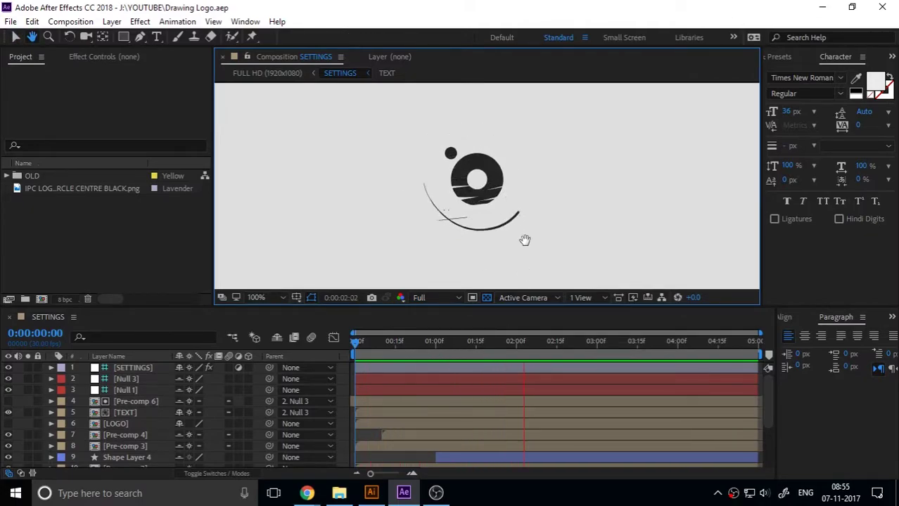
Play the SETTINGS logo animation, then open Pre-comp 3 and preview its strokes.
key("space")
mouse_move(435, 344)
left_mouse_down()
mouse_move(383, 352)
mouse_move(405, 355)
left_mouse_up()
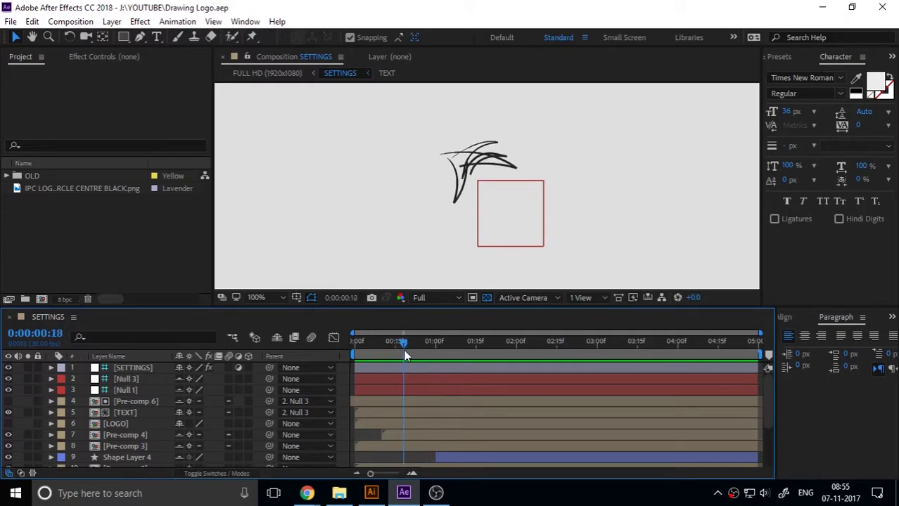
left_click(137, 431)
double_click(137, 448)
left_click_drag(438, 344, 400, 348)
key("space")
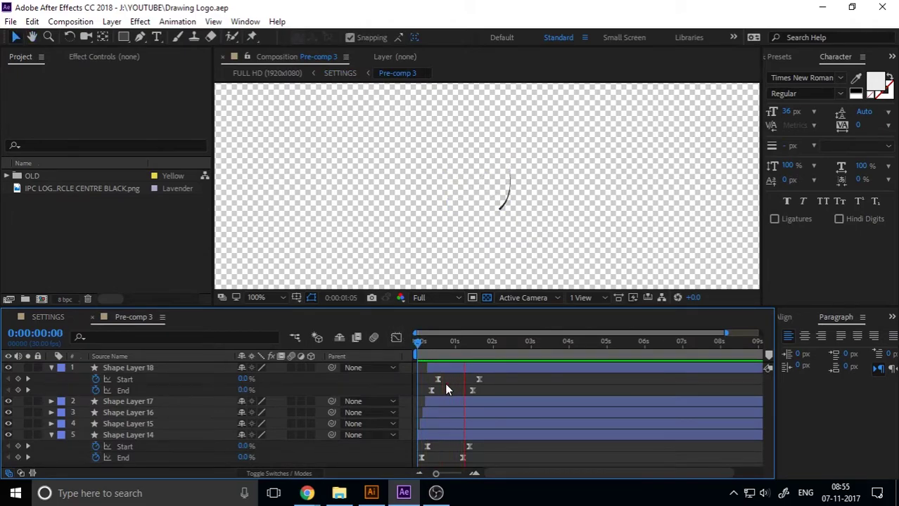
Return to SETTINGS, open Pre-comp 4 and preview its staggered stroke animation.
left_click(66, 317)
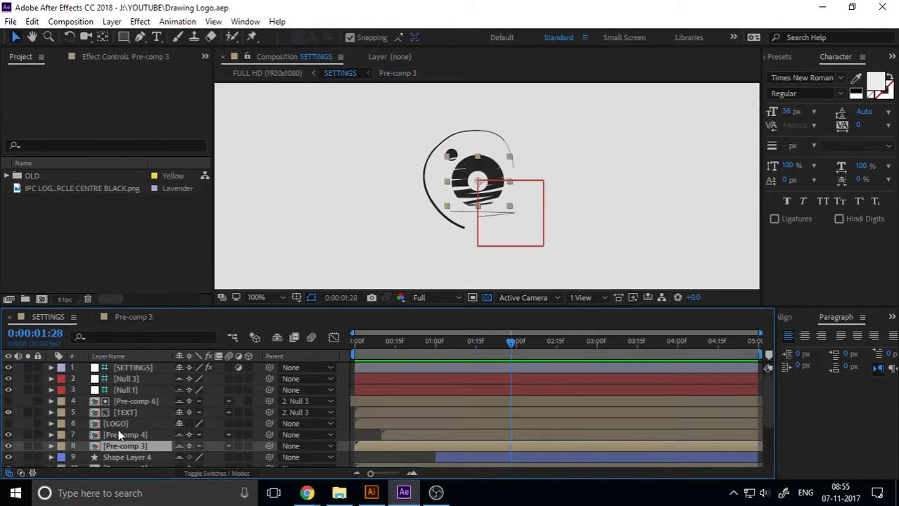
left_click(142, 437)
double_click(141, 434)
key("space")
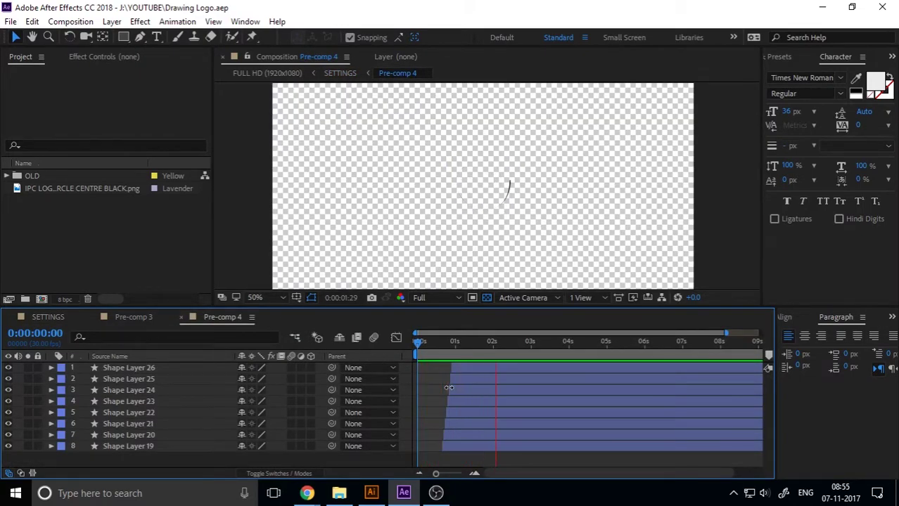
Stop the preview, switch to Illustrator and draw a large circle with the Ellipse Tool.
left_click(483, 366)
key("alt+Tab")
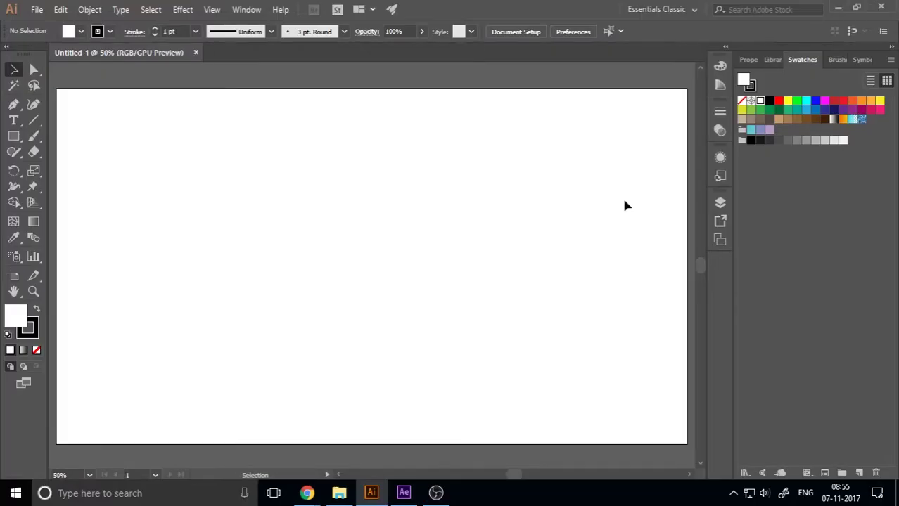
left_click(14, 135)
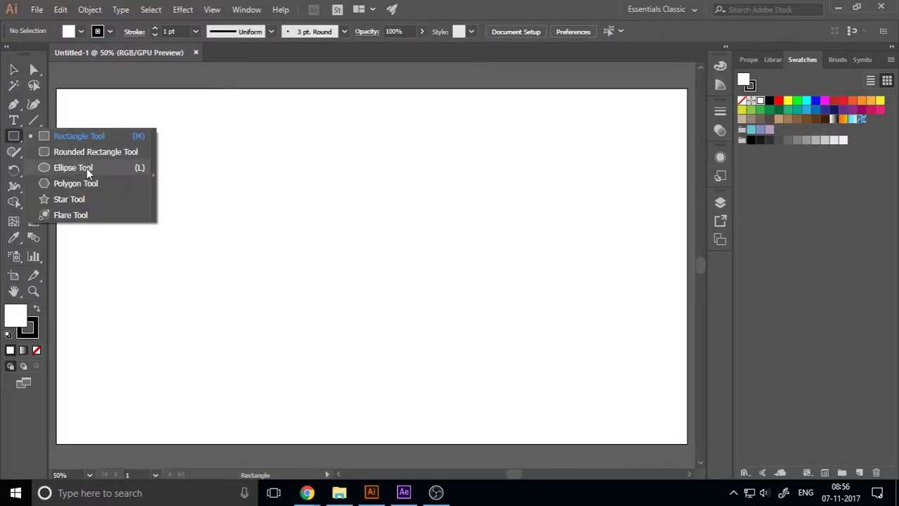
left_click(99, 169)
left_click_drag(371, 266, 416, 296)
key("v")
left_click(456, 289)
Lock the circle with Object > Lock > Selection.
left_click(402, 295)
left_click(62, 10)
mouse_move(90, 10)
mouse_move(189, 73)
left_click(324, 72)
Choose the Pencil tool and adjust its fidelity toward Accurate.
scroll(328, 259, "up", 2)
scroll(464, 254, "up", 1)
left_click(13, 152)
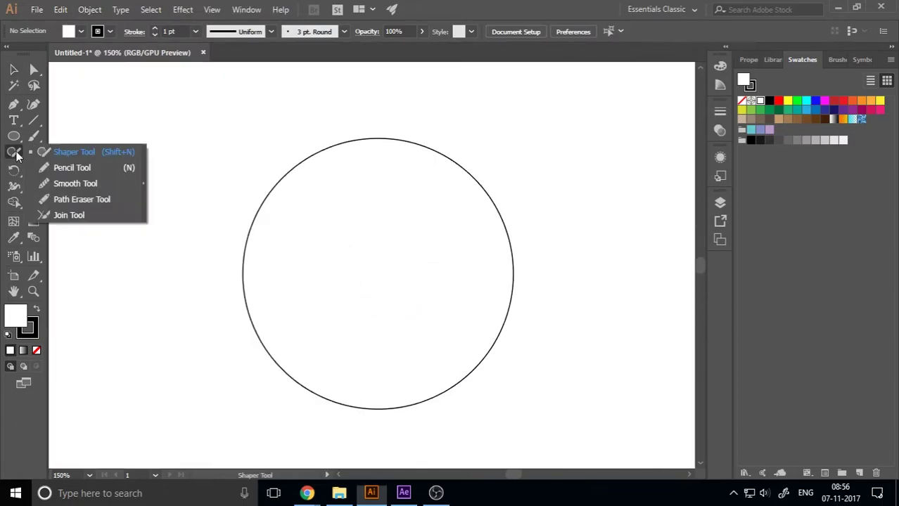
left_click(83, 166)
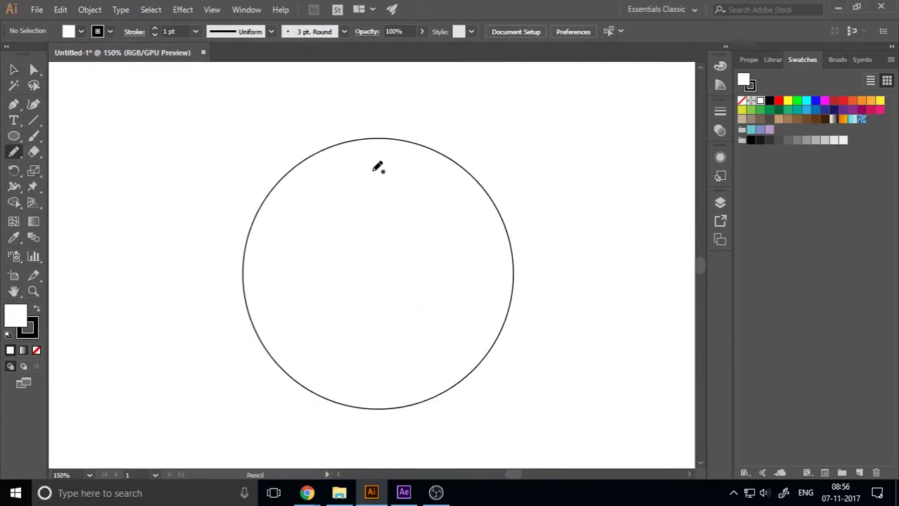
double_click(14, 153)
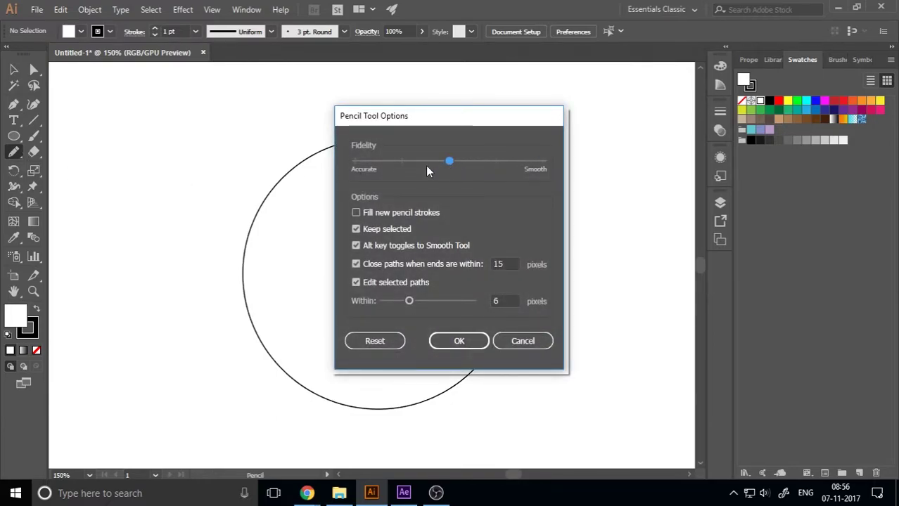
left_click(464, 339)
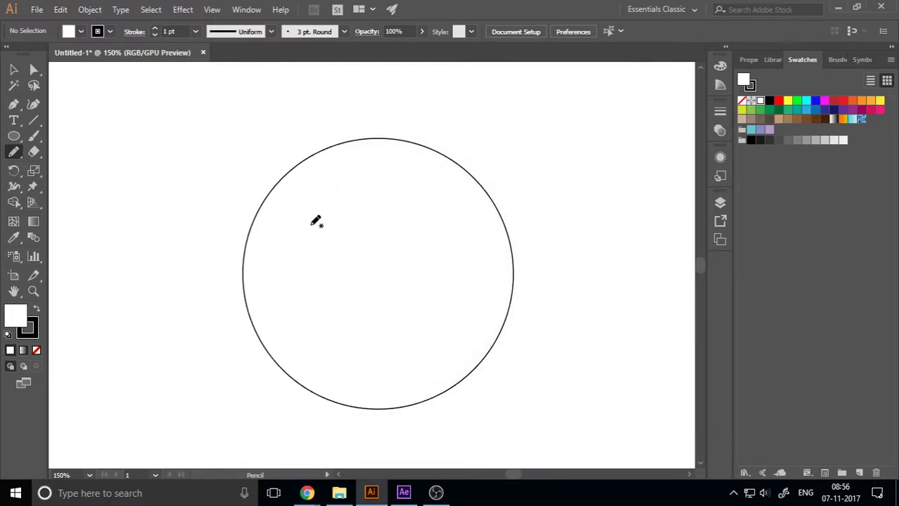
Draw a zigzag pencil stroke inside the circle, redoing the test attempts.
mouse_move(292, 281)
left_mouse_down()
mouse_move(367, 244)
mouse_move(328, 345)
left_mouse_up()
key("ctrl+z")
mouse_move(306, 255)
left_mouse_down()
mouse_move(336, 322)
mouse_move(339, 243)
mouse_move(379, 309)
mouse_move(431, 314)
mouse_move(431, 357)
left_mouse_up()
key("ctrl+z")
mouse_move(305, 258)
left_mouse_down()
mouse_move(311, 309)
mouse_move(338, 246)
mouse_move(366, 232)
mouse_move(396, 325)
left_mouse_up()
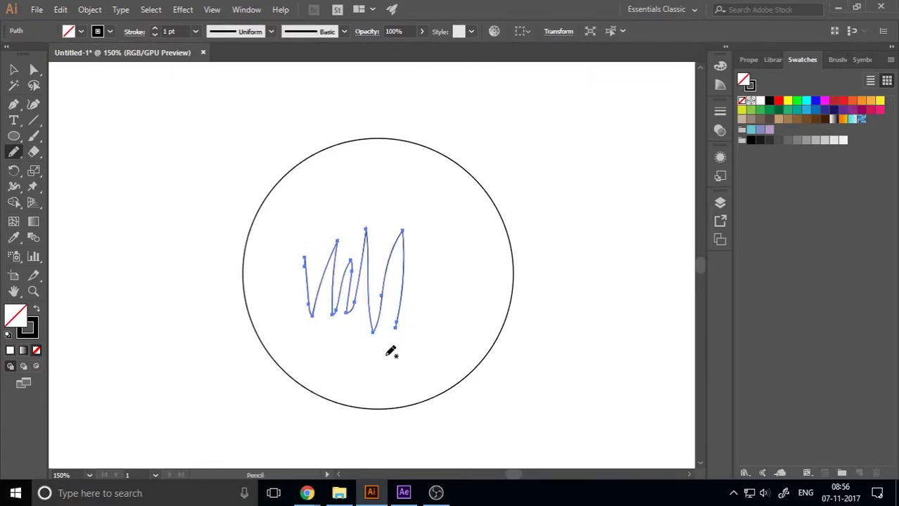
Move the zigzag to the upper right and draw another zigzag inside the circle.
key("v")
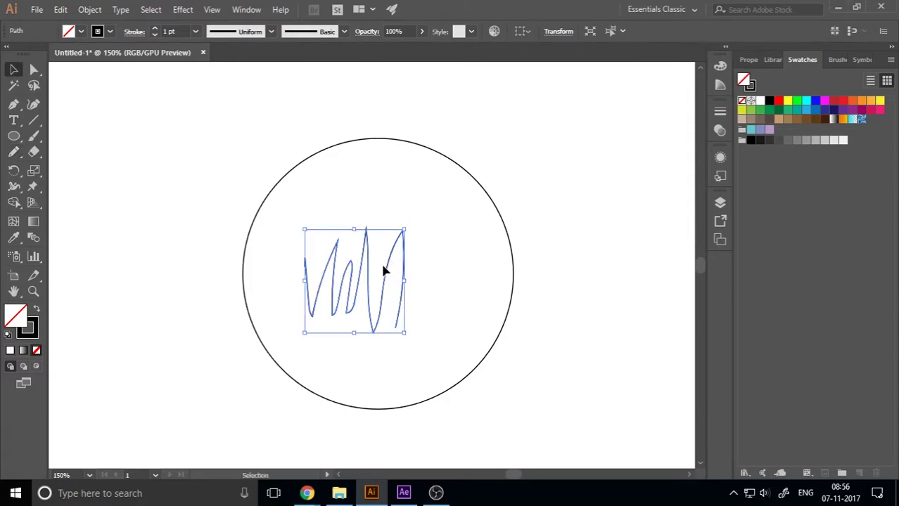
left_click_drag(391, 272, 626, 137)
key("n")
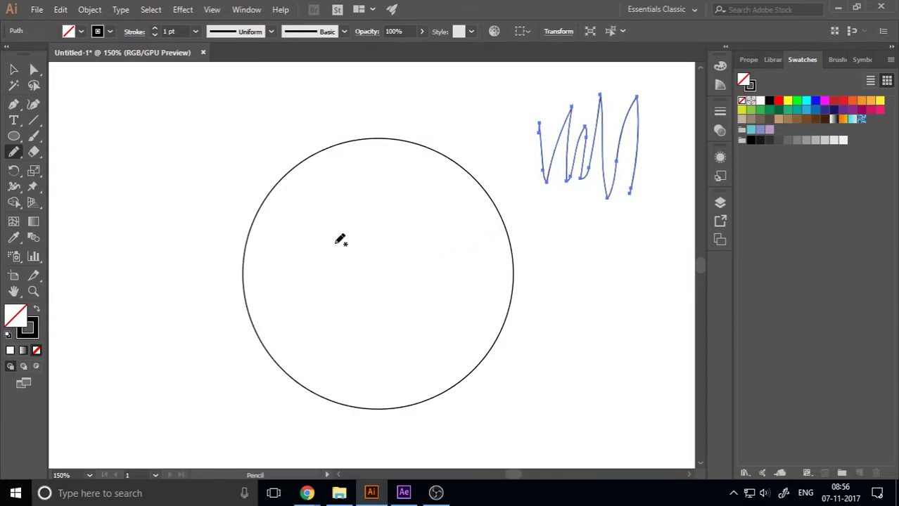
mouse_move(328, 231)
left_mouse_down()
mouse_move(411, 255)
mouse_move(448, 243)
left_mouse_up()
Smooth the inner looping path with the Smooth tool and check the paths.
key("p")
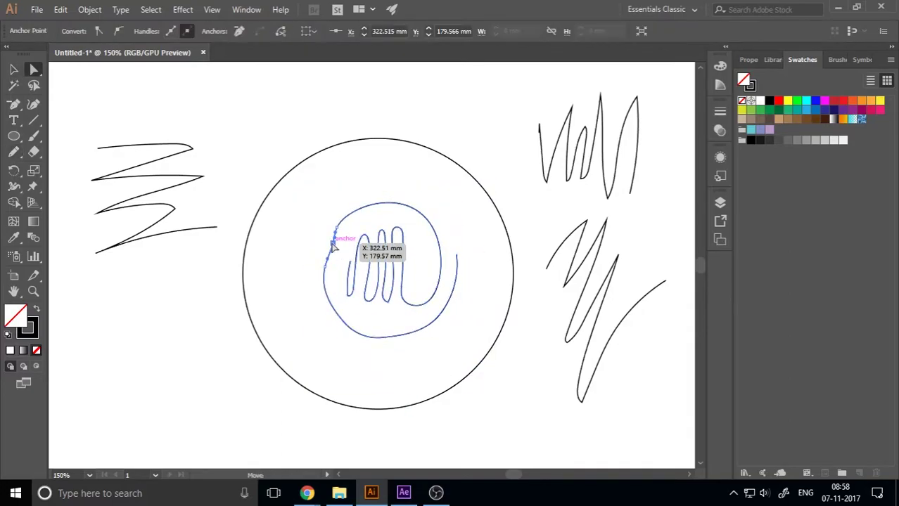
left_click(21, 156)
left_click(75, 183)
mouse_move(352, 267)
left_mouse_down()
mouse_move(428, 275)
mouse_move(408, 282)
left_mouse_up()
left_click(625, 158, "ctrl")
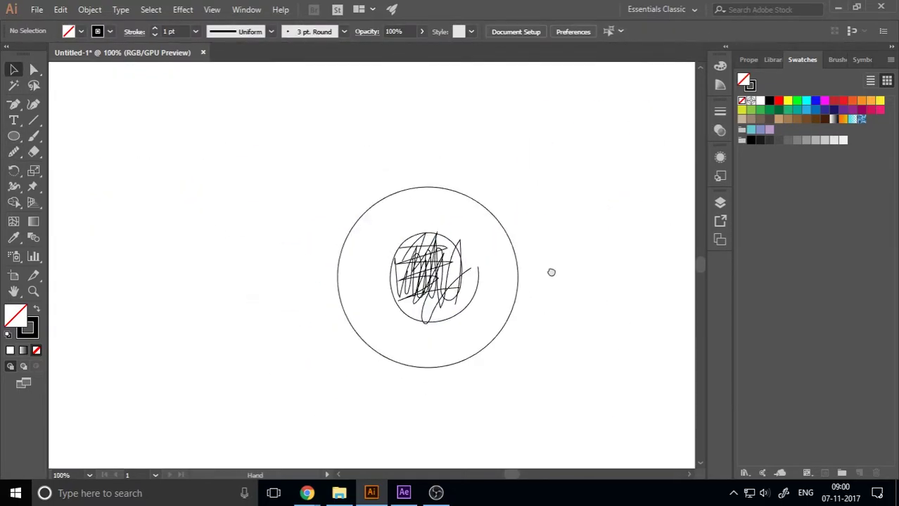
left_click(504, 225)
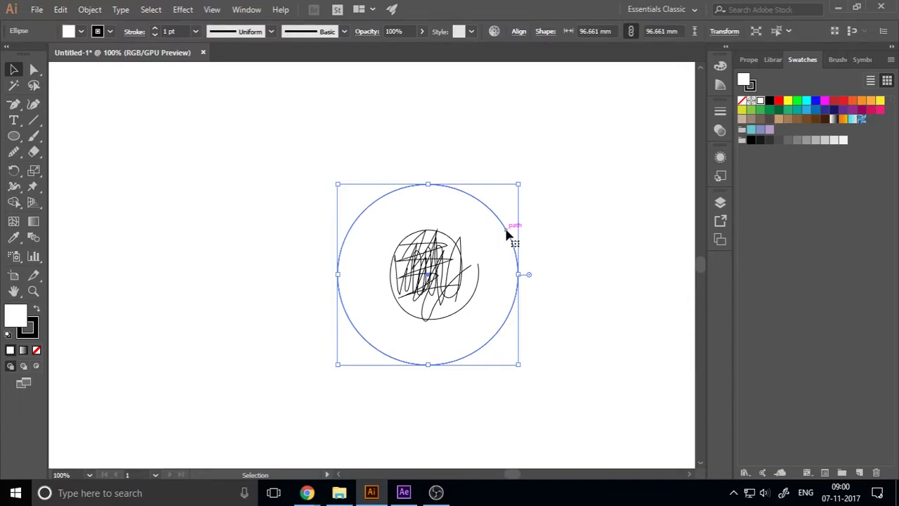
left_click(562, 238)
scroll(563, 237, "down", 3)
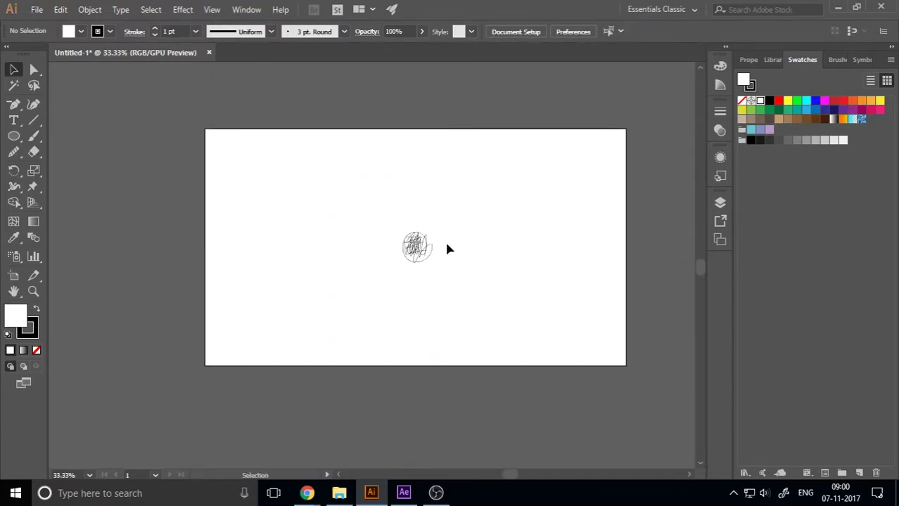
scroll(436, 255, "up", 5)
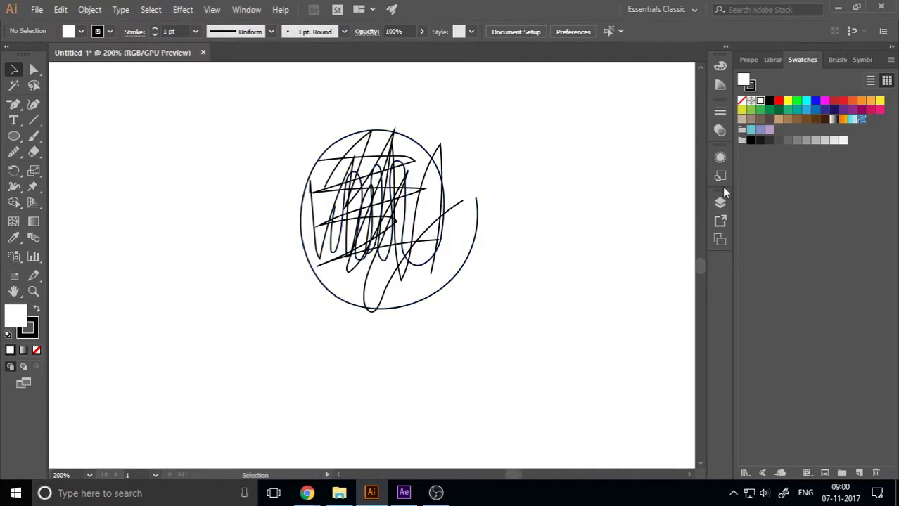
In the Layers panel, release Layer 1's paths to layers with Release to Layers (Sequence).
left_click(246, 9)
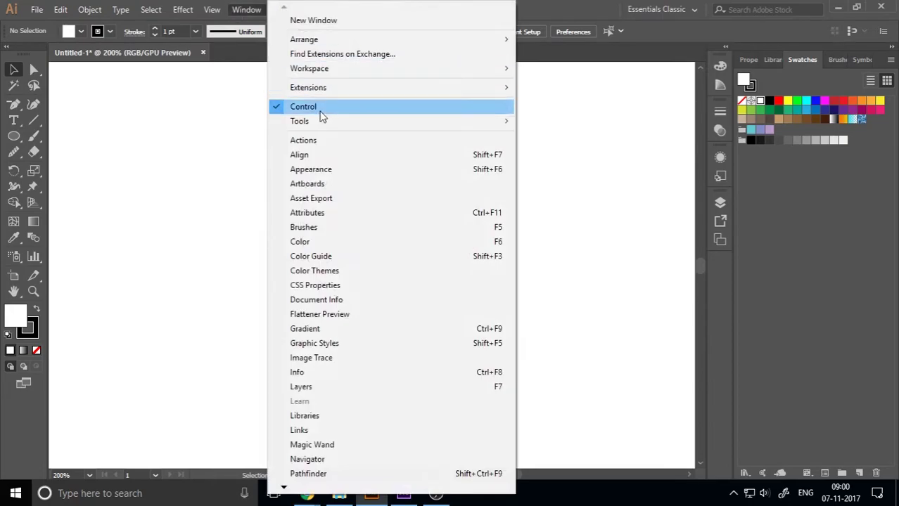
left_click(322, 387)
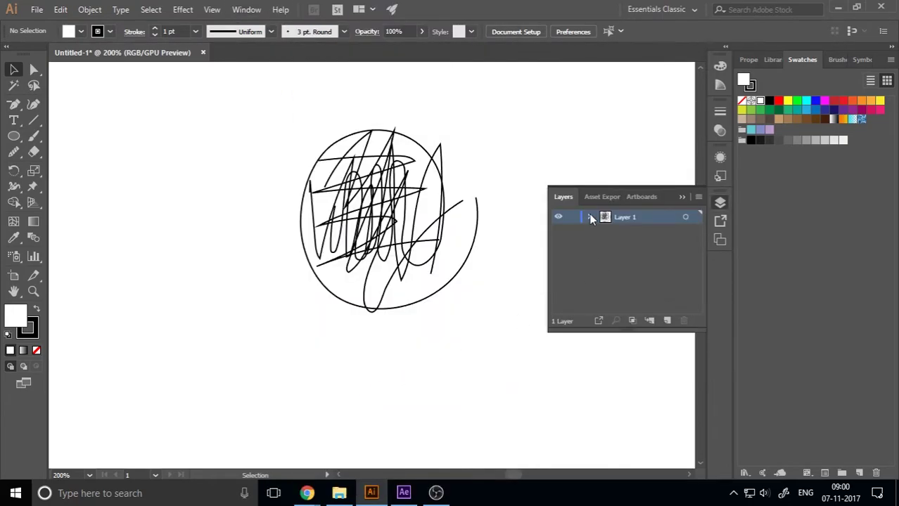
left_click(589, 217)
left_click(647, 273)
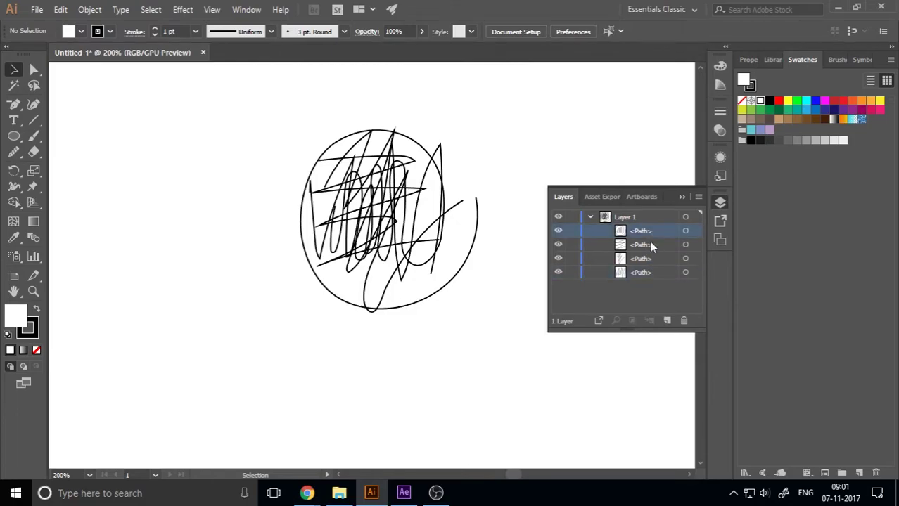
left_click(643, 218)
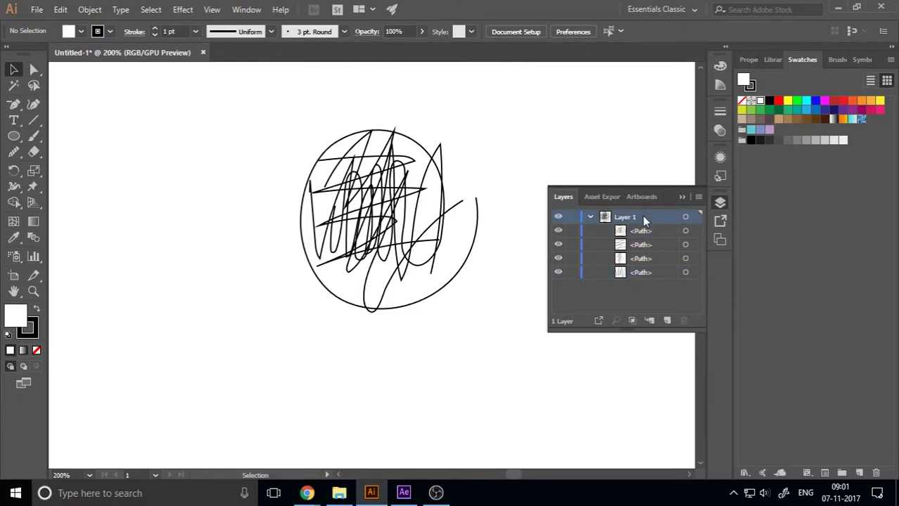
left_click(698, 197)
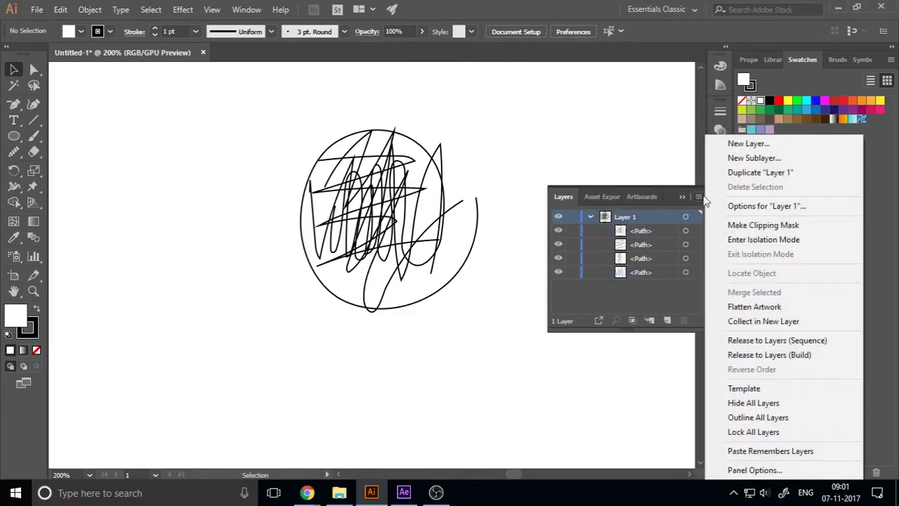
left_click(779, 342)
Move Layers 2–5 above Layer 1, delete the empty Layer 1 and view at 100%.
left_click(654, 232)
left_click(653, 272, "shift")
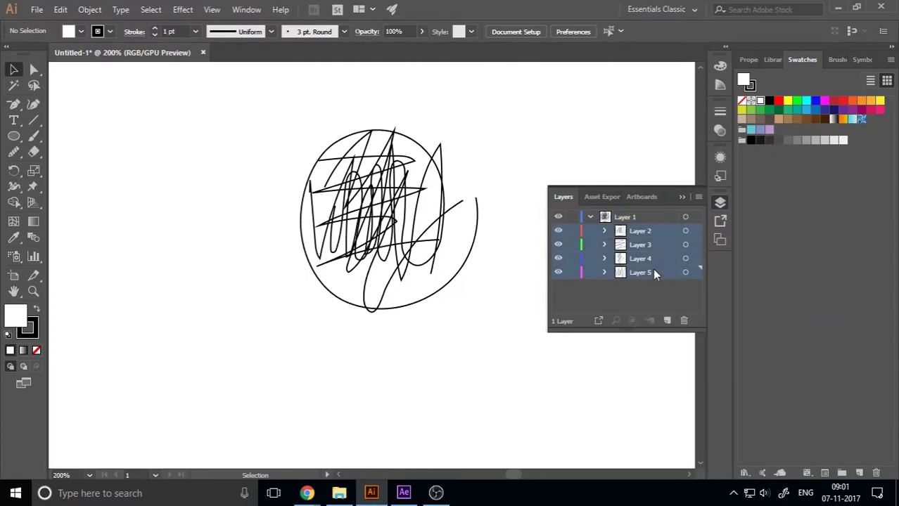
left_click_drag(652, 230, 651, 211)
left_click(639, 230)
left_click(635, 244)
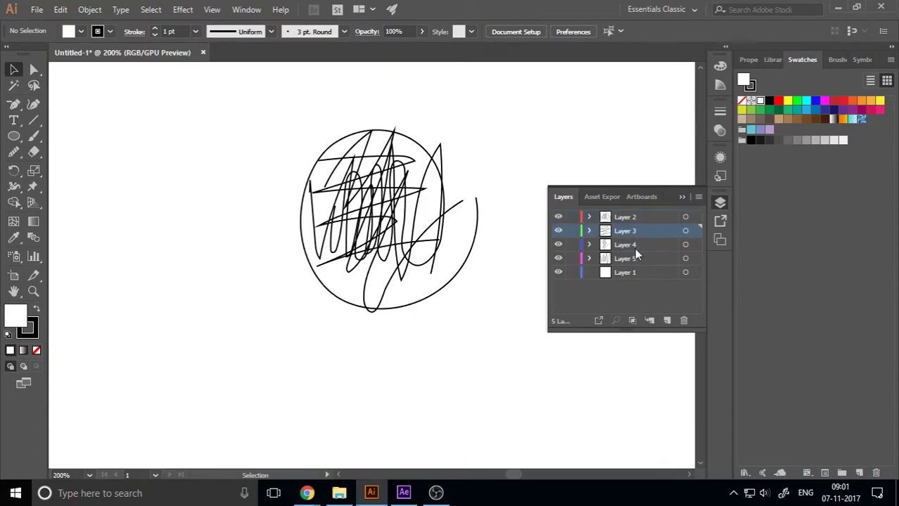
left_click(634, 257)
left_click(603, 274)
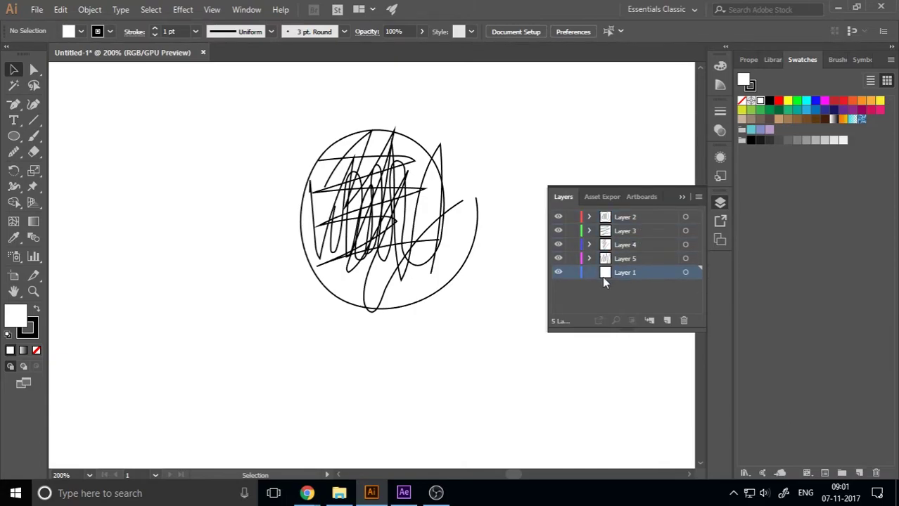
left_click(685, 320)
left_click(725, 204)
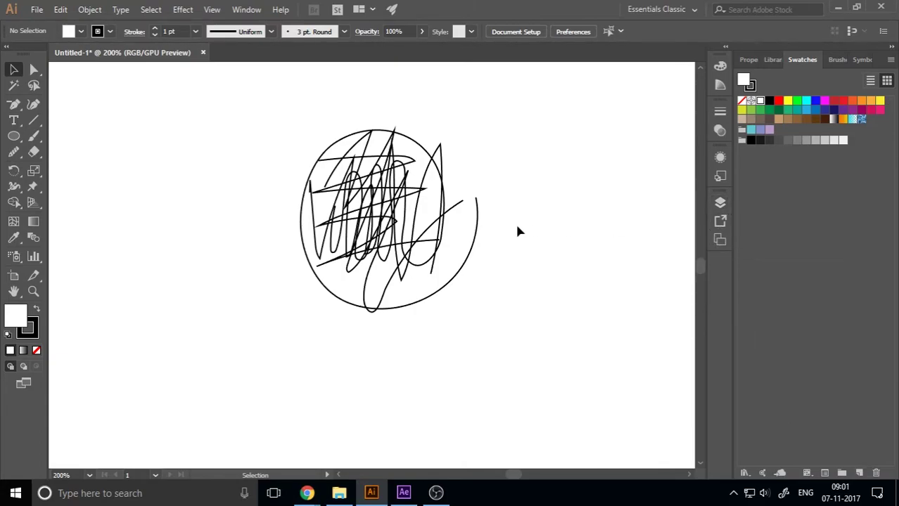
key("ctrl+1")
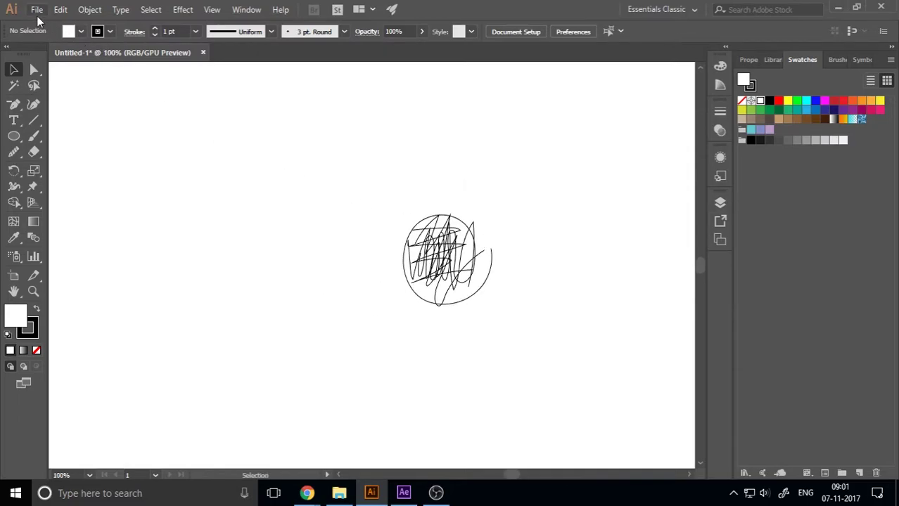
Save a copy of the scribble artwork, then create composition MAIN with 0:00:05:00 duration.
left_click(37, 10)
left_click(75, 144)
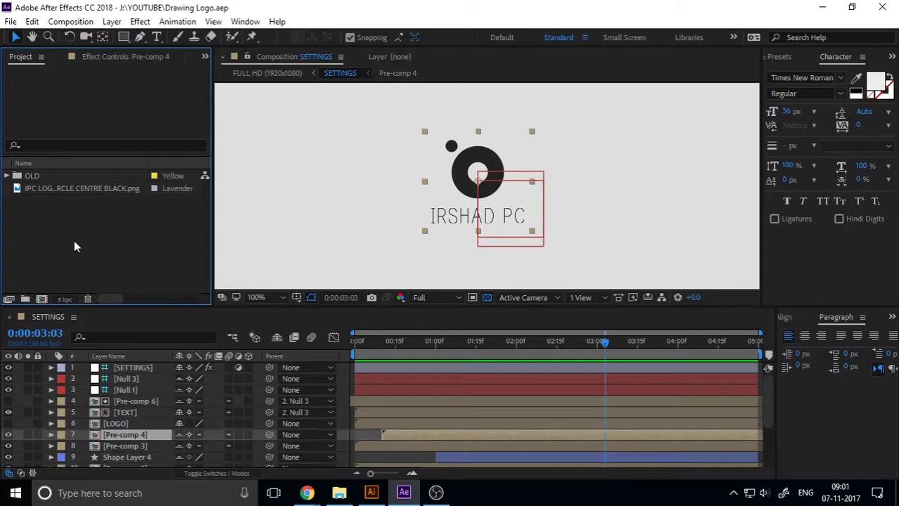
left_click(40, 299)
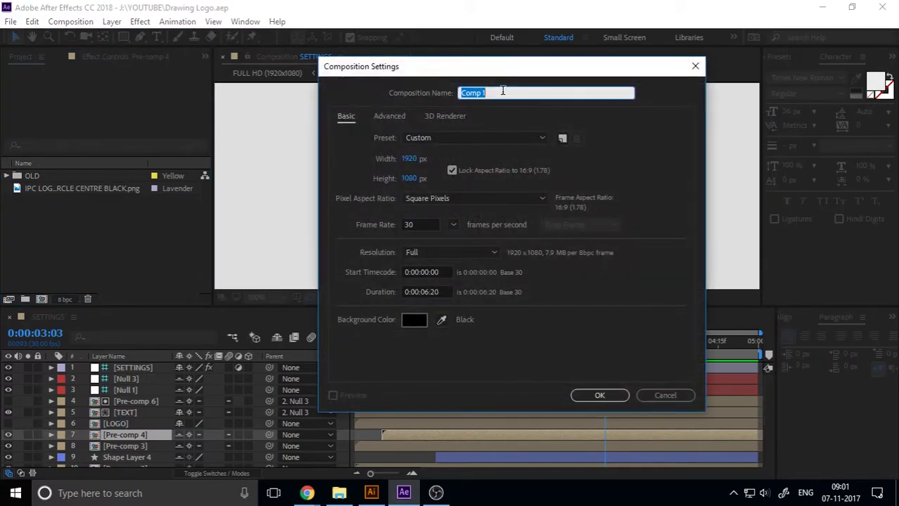
type("MAIN")
left_click(425, 292)
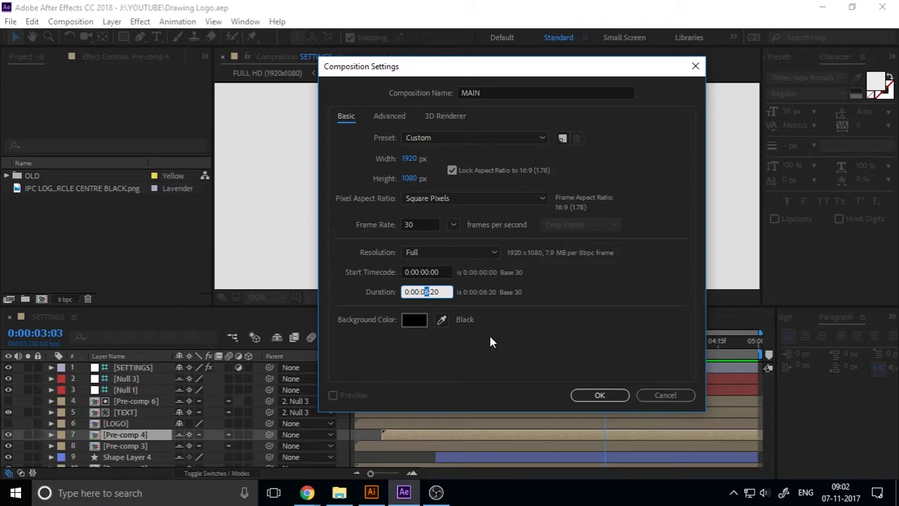
type("5:0")
left_click(599, 396)
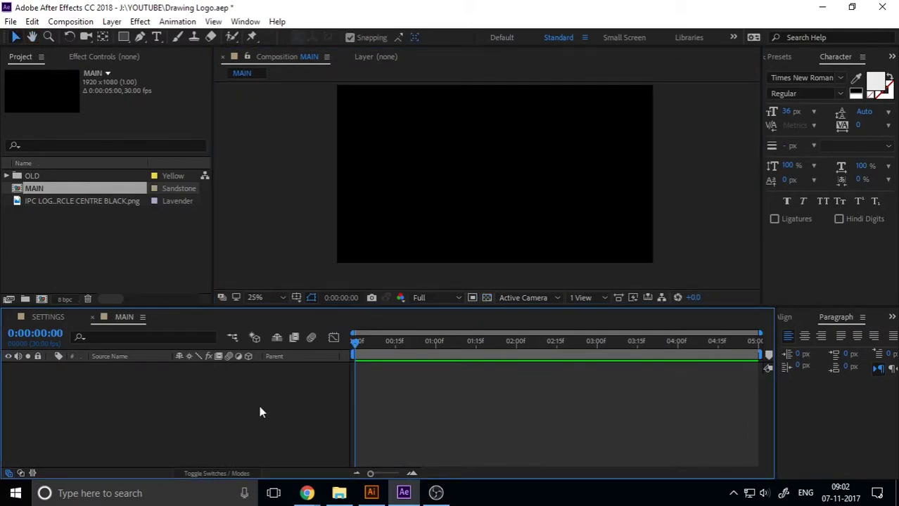
Import Drawing.ai as Composition - Retain Layer Sizes and expand the Drawing Layers folder.
double_click(72, 240)
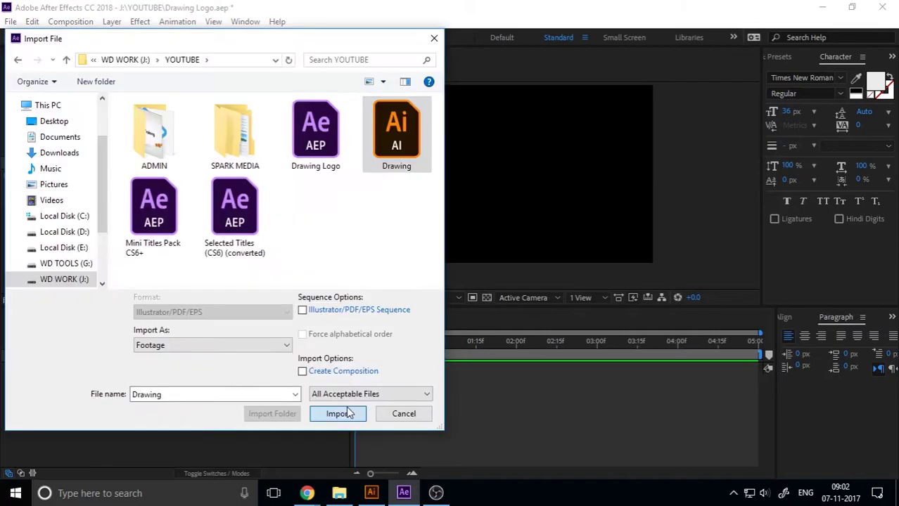
left_click(176, 347)
left_click(175, 367)
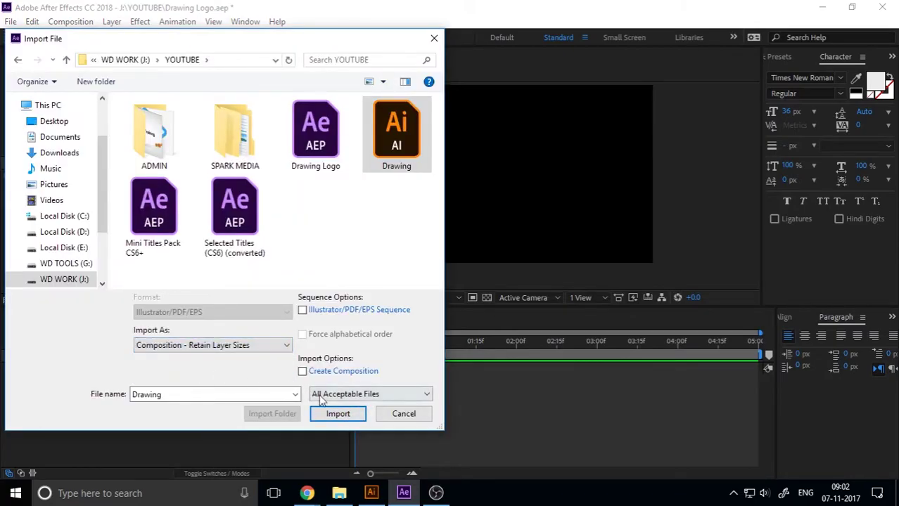
left_click(336, 413)
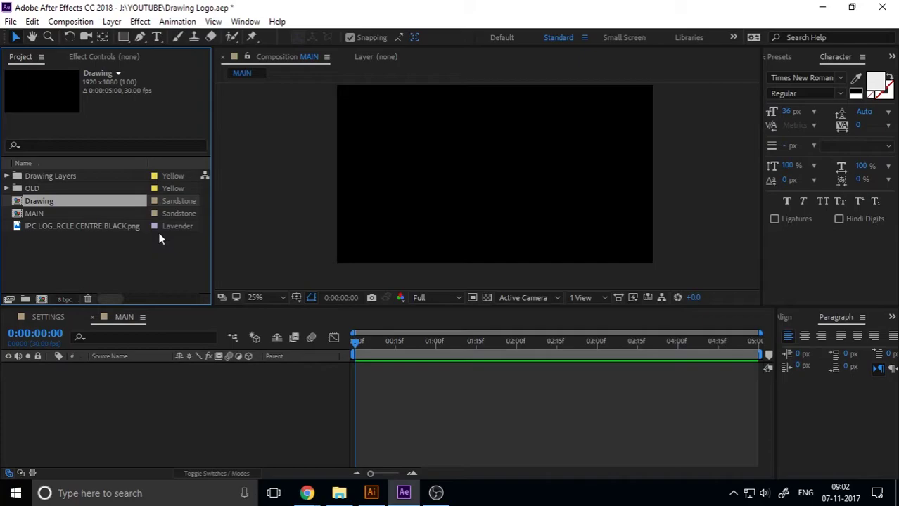
left_click(38, 177)
left_click(6, 177)
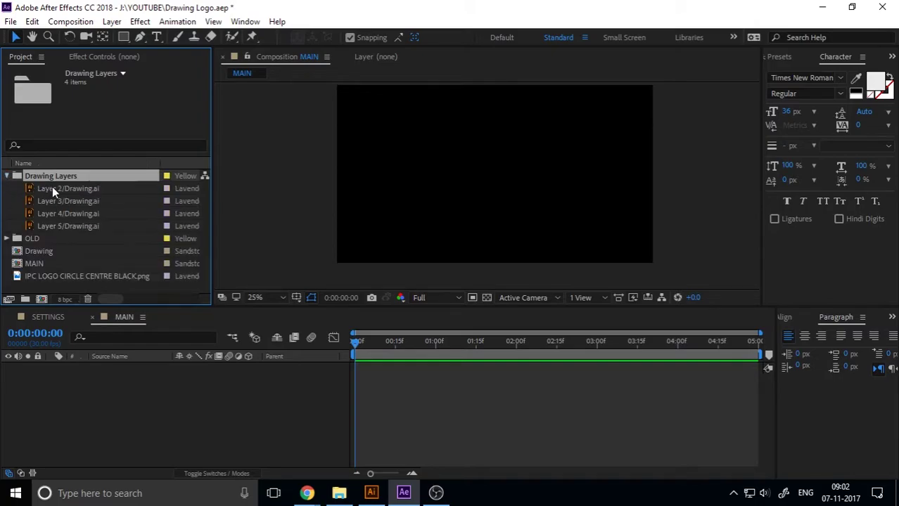
left_click(54, 187)
Add Layers 2–5 to MAIN and convert them with Create Shapes from Vector Layer.
left_click(68, 226, "shift")
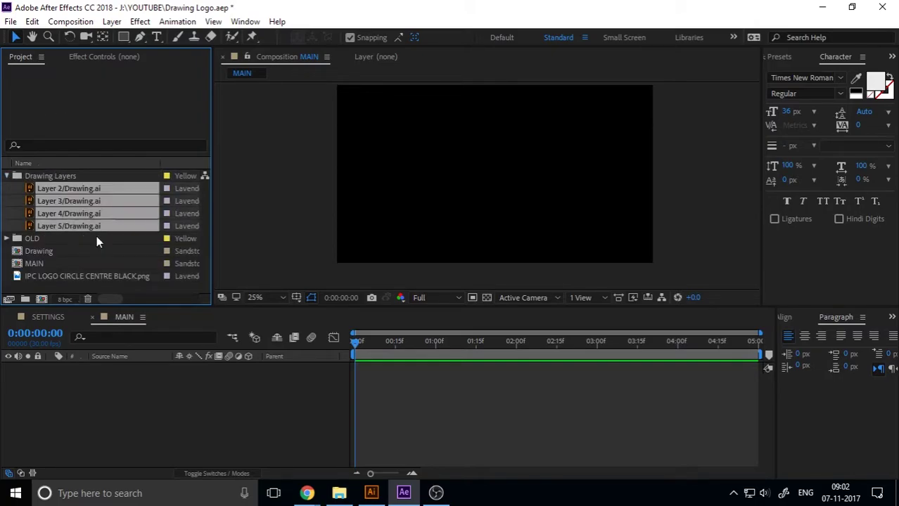
mouse_move(91, 228)
left_mouse_down()
mouse_move(74, 338)
mouse_move(117, 381)
left_mouse_up()
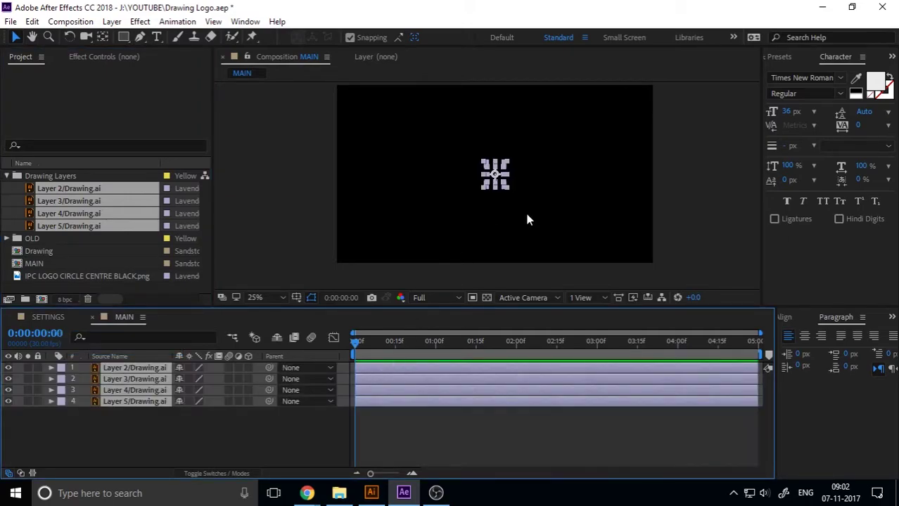
right_click(155, 384)
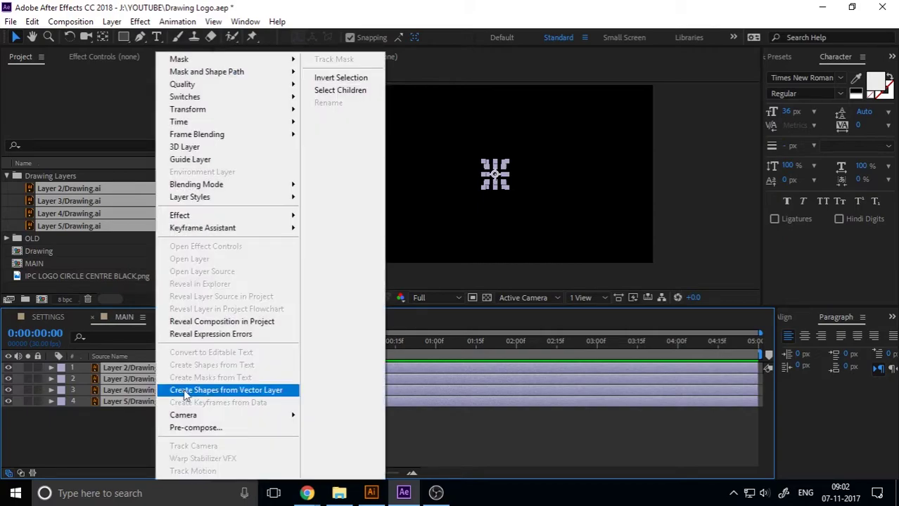
left_click(235, 390)
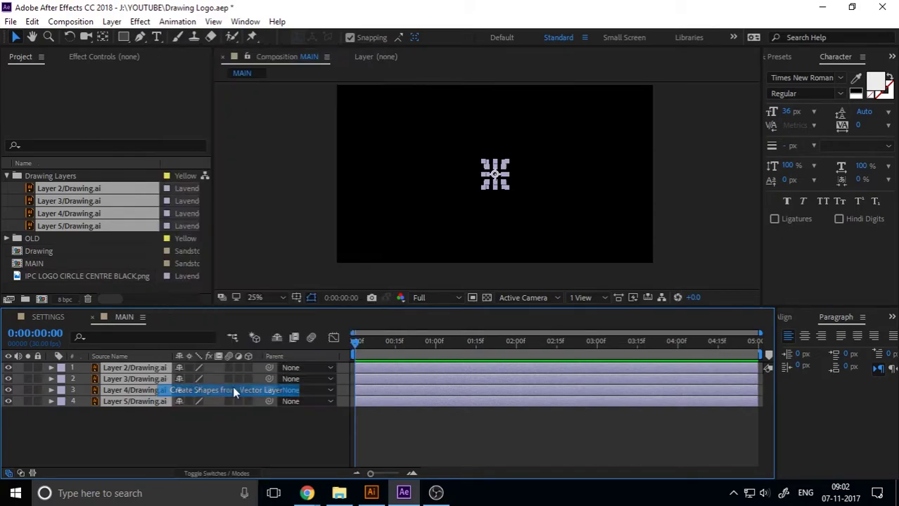
Delete the original Drawing.ai layers, keeping only the outline shape layers.
left_click(130, 401, "ctrl")
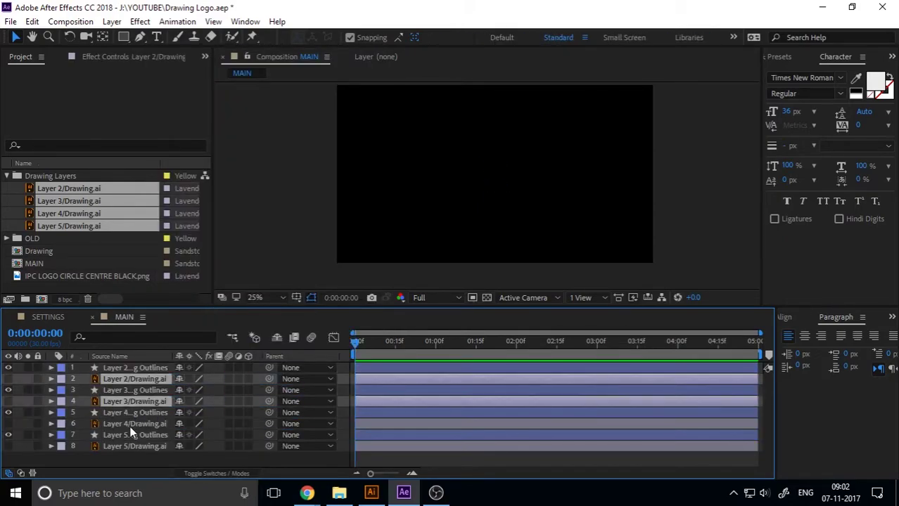
left_click(130, 423, "ctrl")
left_click(130, 446, "ctrl")
key("Delete")
key("period")
Add a white solid named BG and move it to the bottom of the stack.
right_click(219, 432)
mouse_move(277, 282)
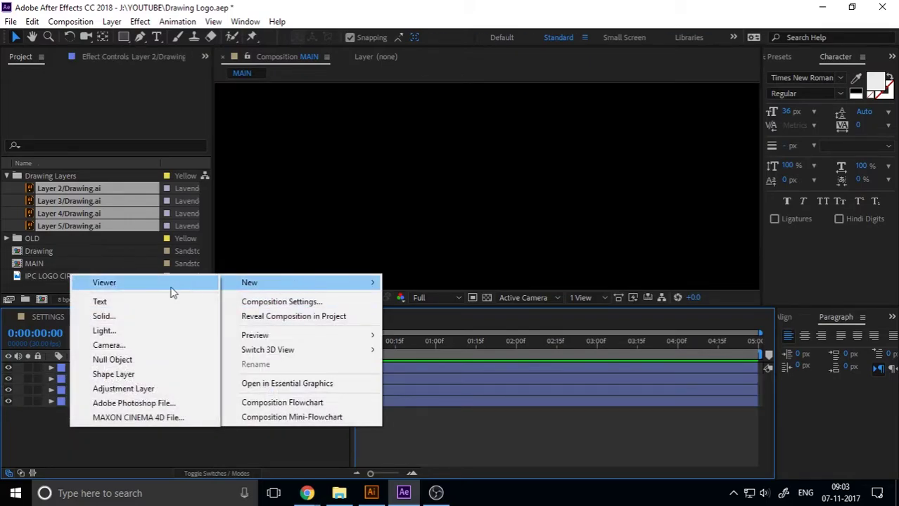
left_click(118, 316)
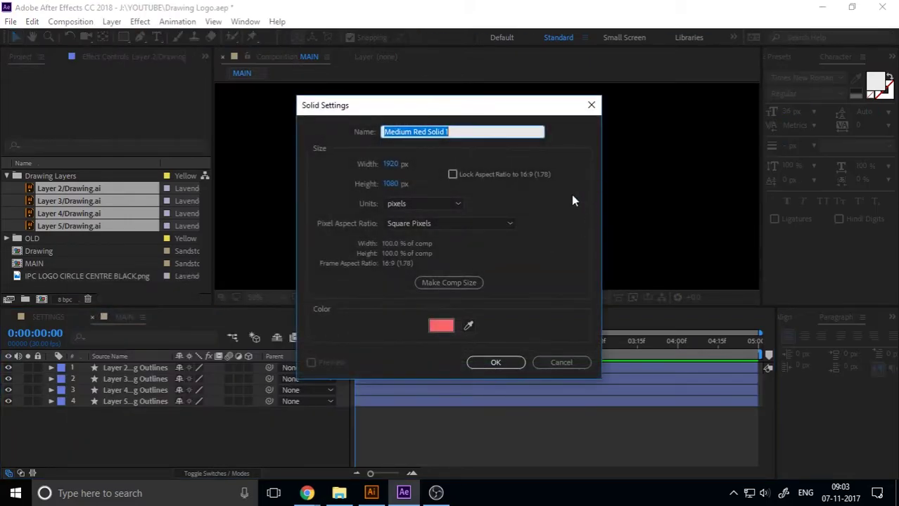
left_click(440, 325)
left_click(510, 278)
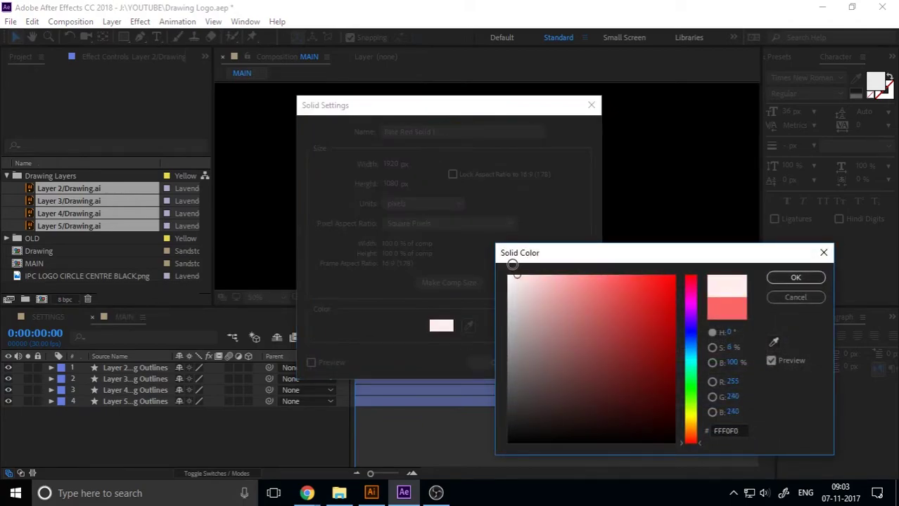
left_click(798, 277)
left_click(440, 134)
type("BG")
left_click(495, 363)
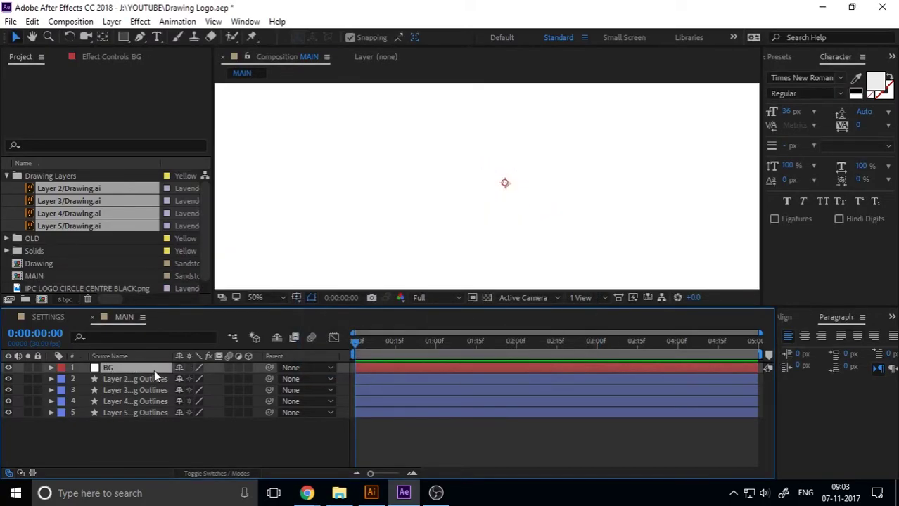
left_click_drag(154, 370, 146, 422)
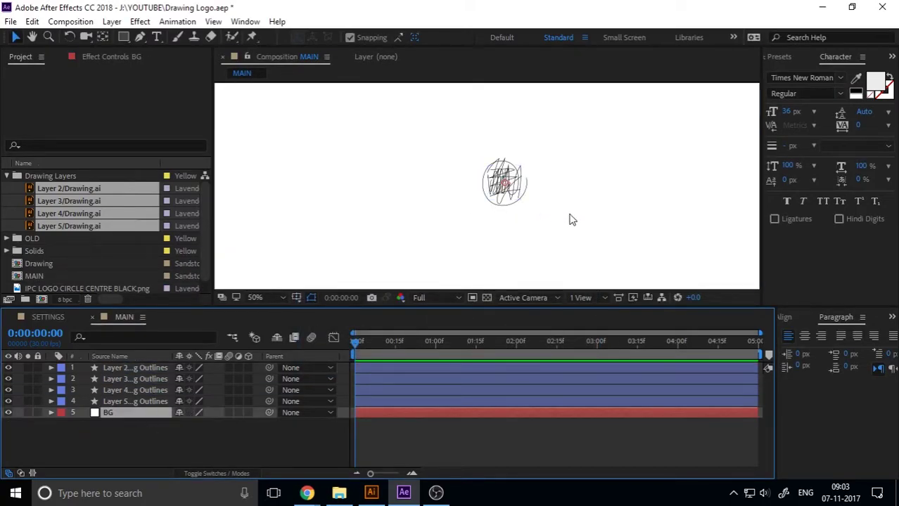
left_click(147, 398)
Pre-compose the Layer 5 Outlines layer as 'Line 1' and open the new composition.
right_click(147, 398)
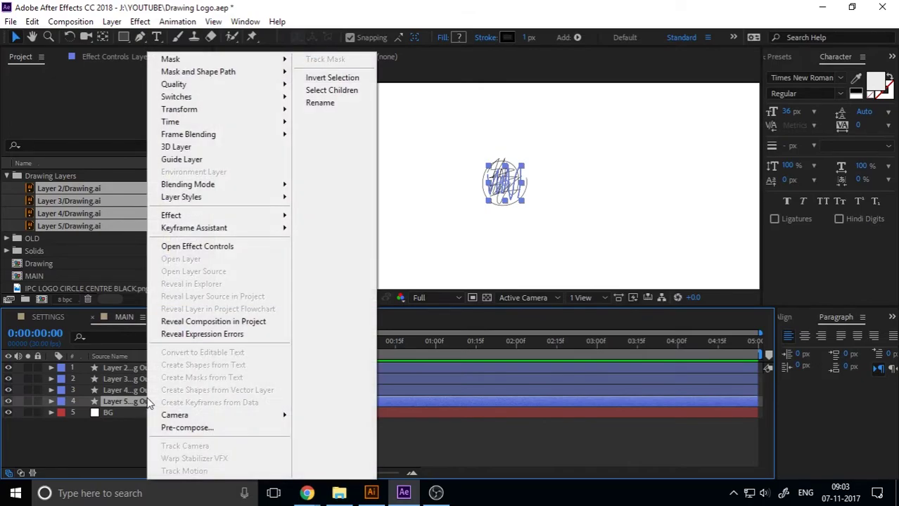
left_click(204, 429)
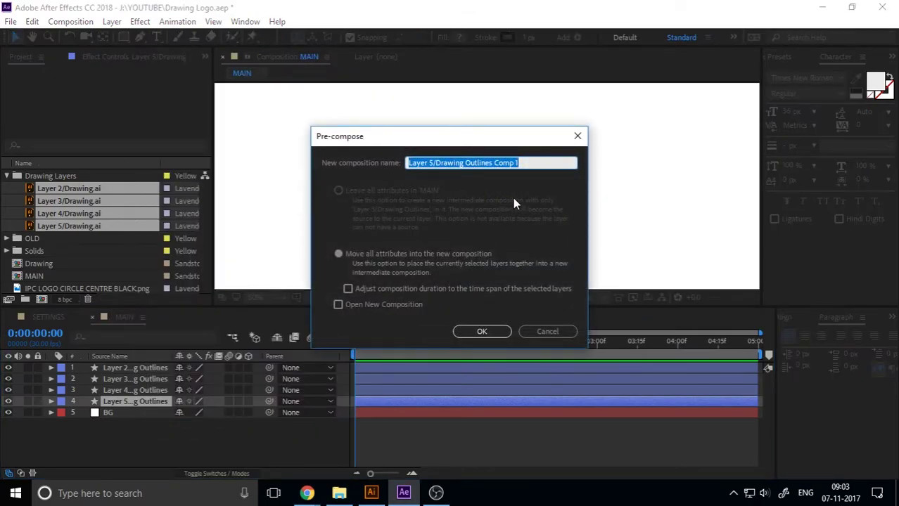
type("Line")
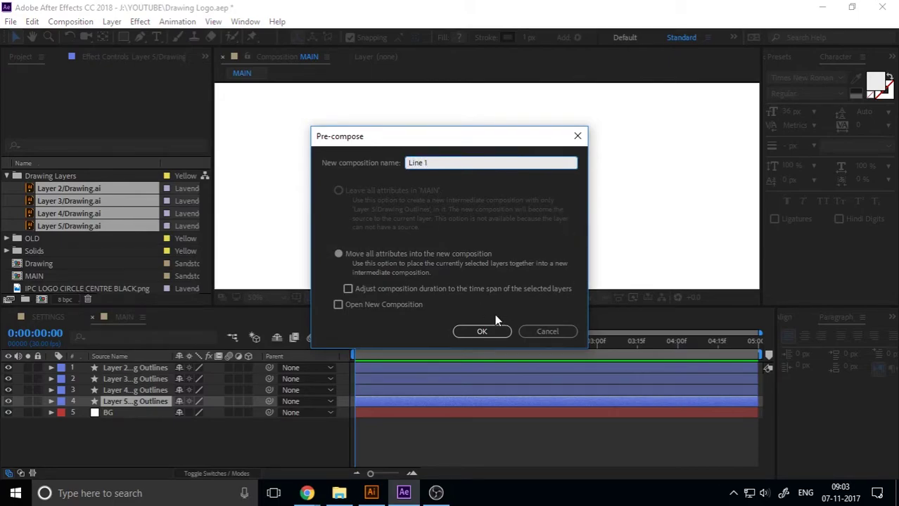
left_click(468, 331)
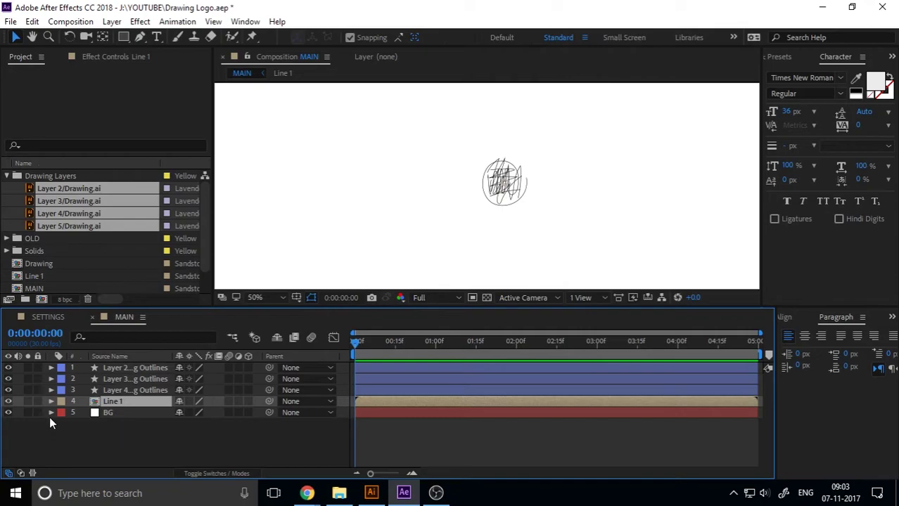
double_click(122, 401)
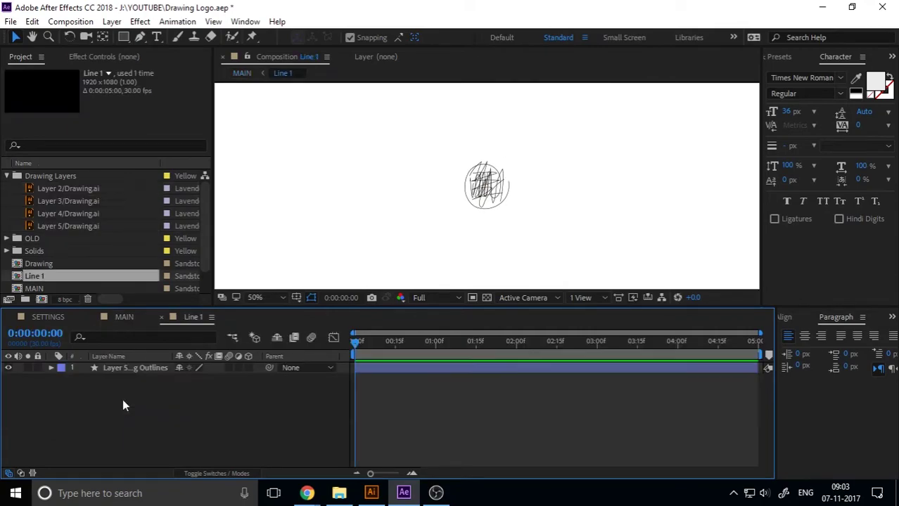
Set the Line 1 composition's background colour to white in Composition Settings.
right_click(177, 414)
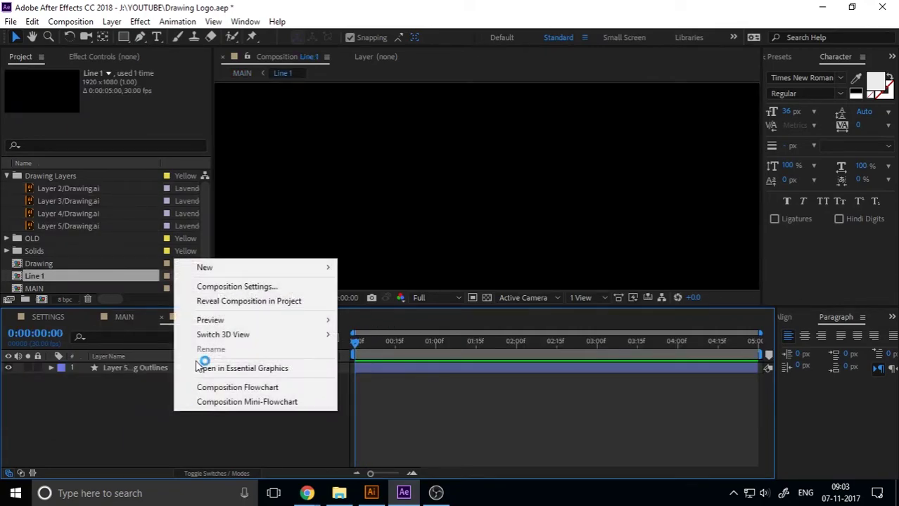
left_click(195, 389)
left_click(112, 22)
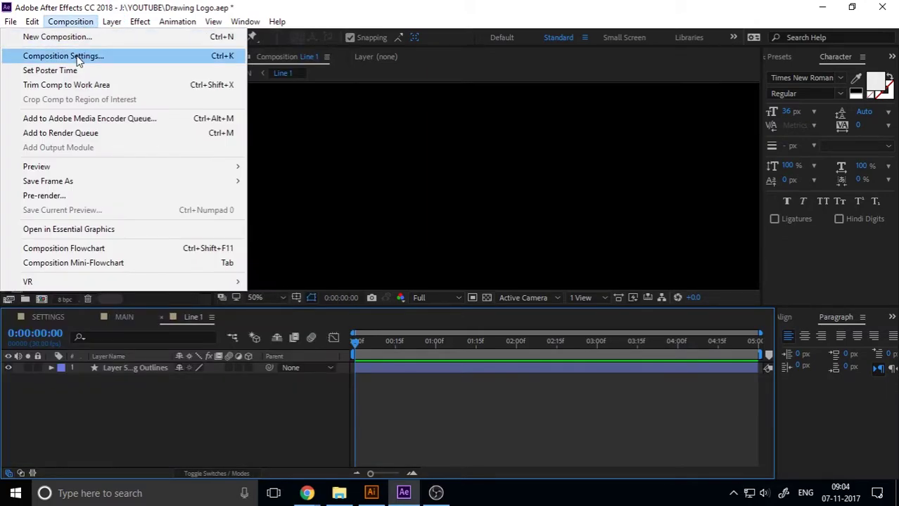
left_click(78, 58)
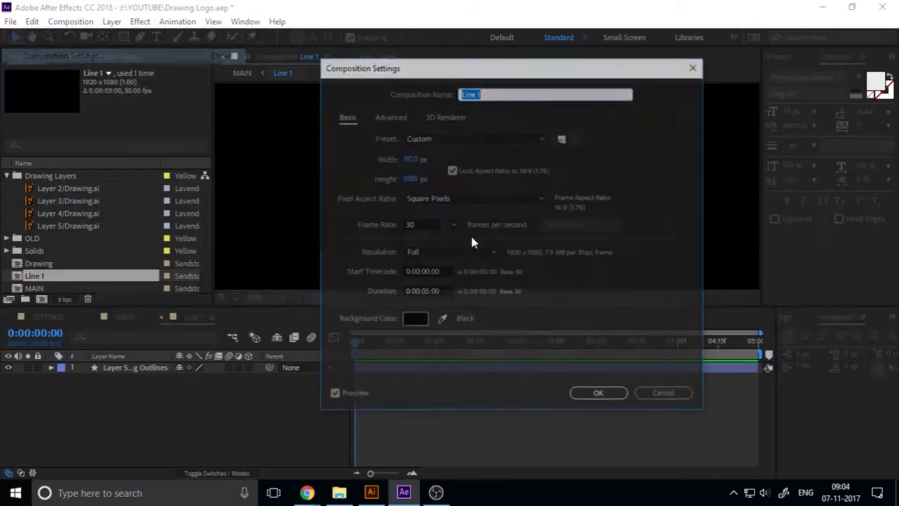
left_click(414, 319)
left_click_drag(614, 330, 464, 251)
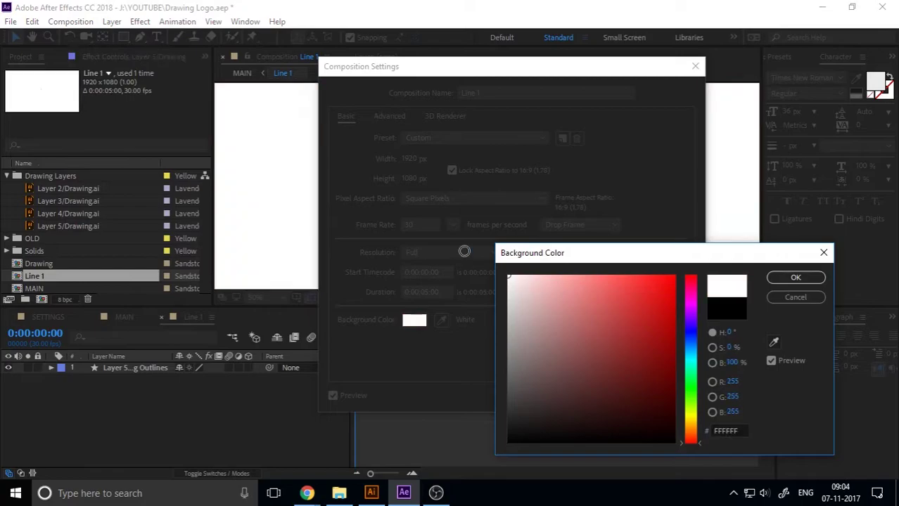
left_click(795, 277)
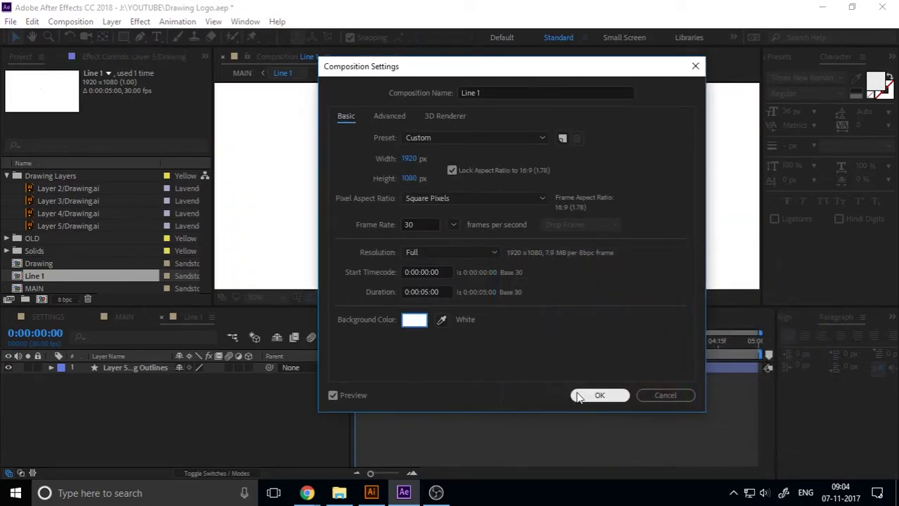
left_click(597, 396)
Select the outline layer and twirl open its properties to show Contents.
scroll(503, 199, "up", 2)
left_click(500, 190)
left_click(50, 367)
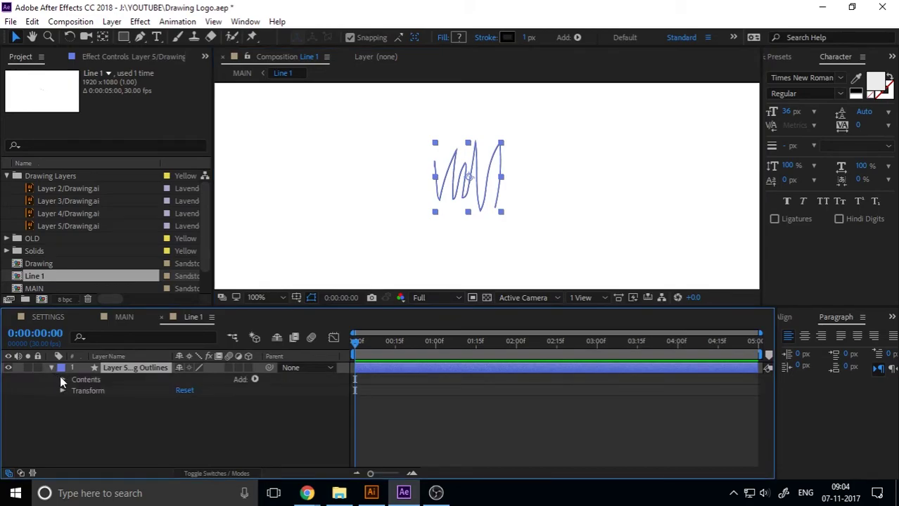
Add Trim Paths to the outline, thicken the stroke to 4 px and set End to 0%.
left_click(256, 378)
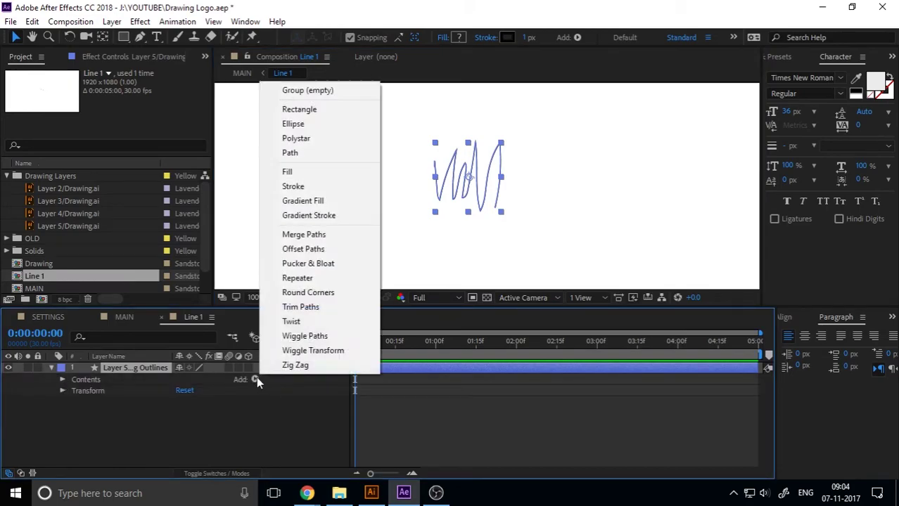
left_click(336, 307)
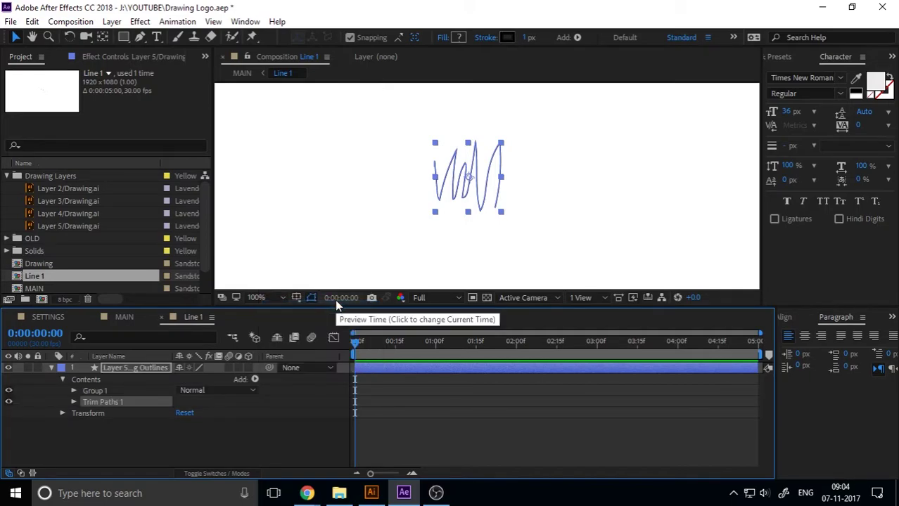
left_click(105, 391)
left_click(74, 403)
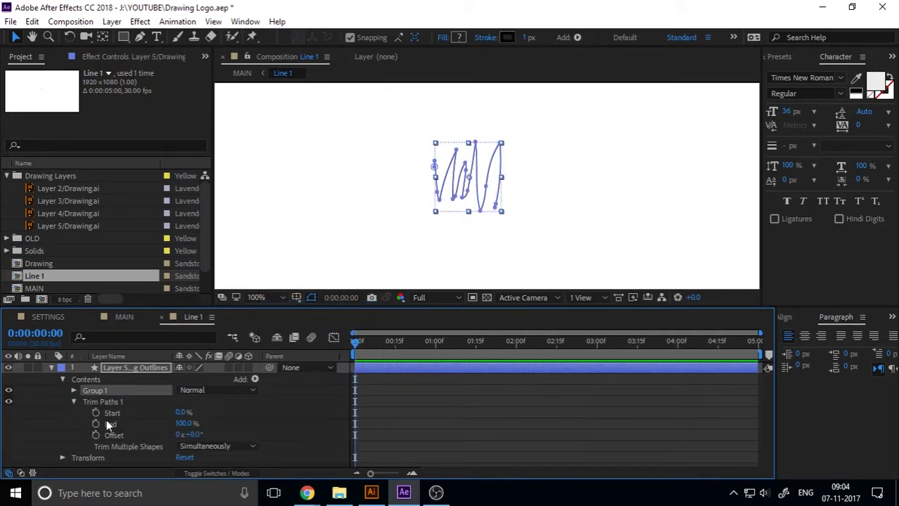
left_click_drag(529, 37, 544, 47)
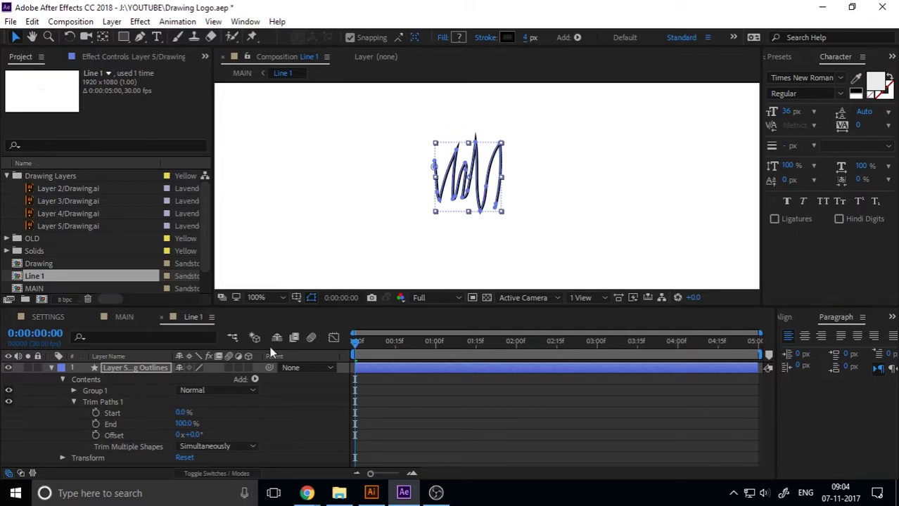
mouse_move(189, 430)
left_mouse_down()
mouse_move(93, 424)
mouse_move(141, 425)
mouse_move(37, 441)
left_mouse_up()
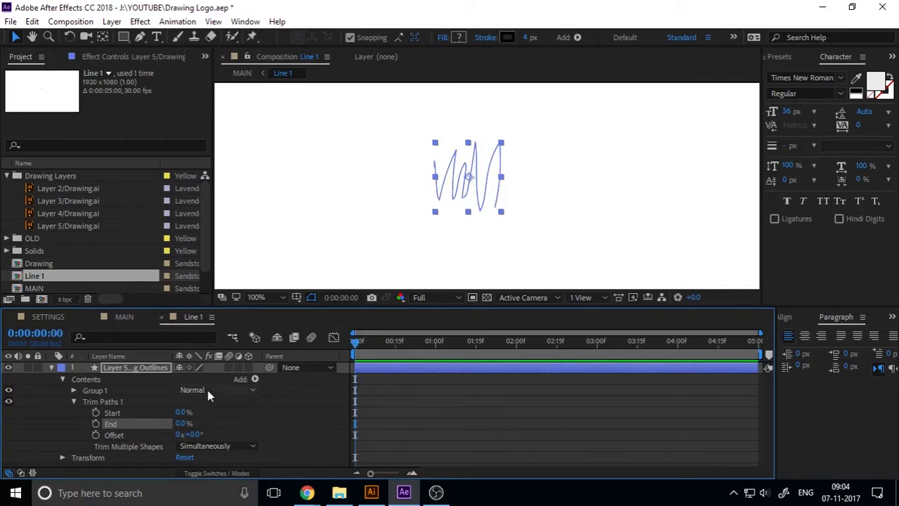
Keyframe Trim Paths End and Start, reaching End 100% and Start 98% later.
left_click(96, 424)
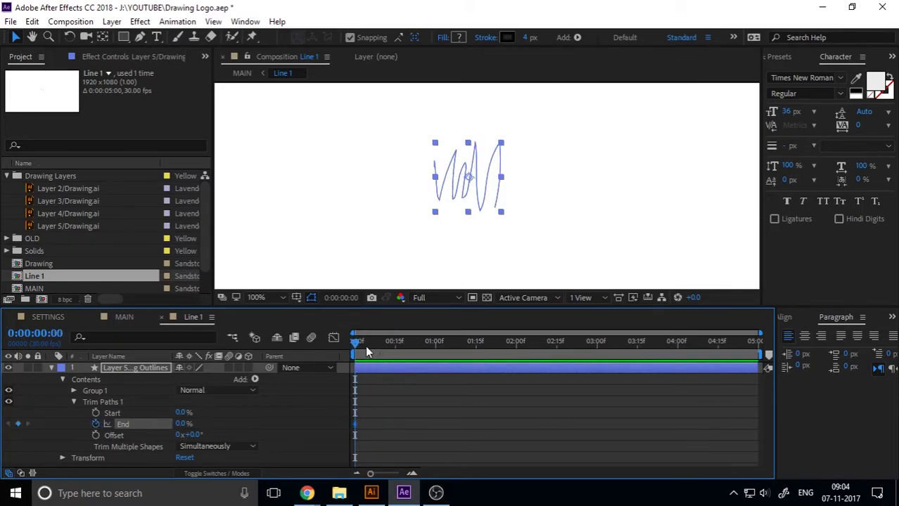
left_click(95, 413)
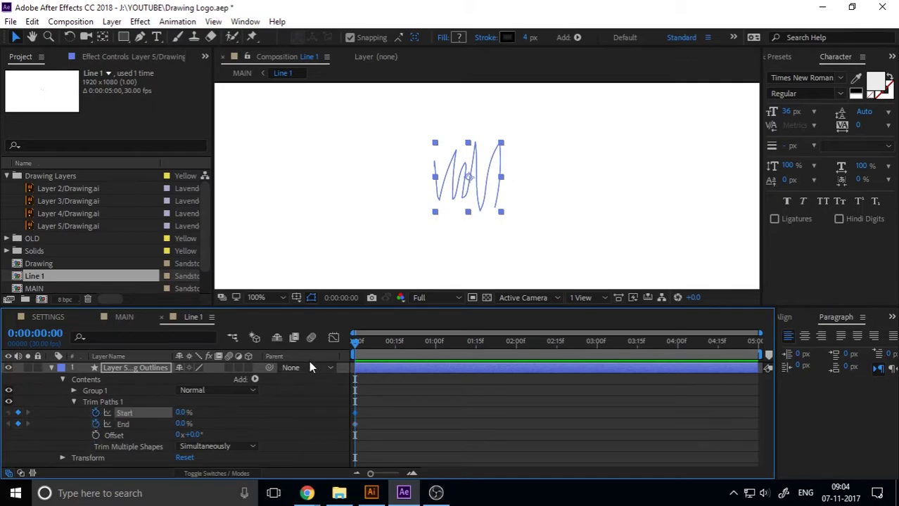
left_click_drag(357, 342, 460, 365)
left_click(204, 422)
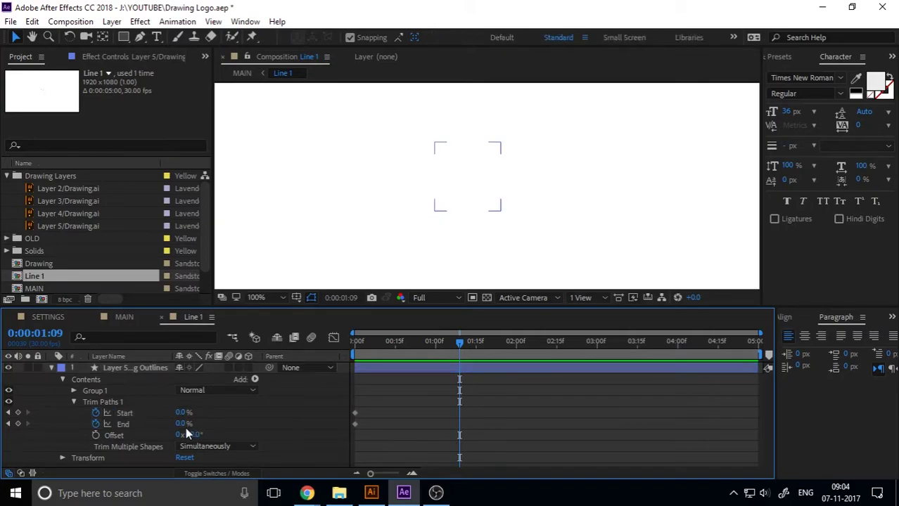
mouse_move(183, 424)
left_mouse_down()
mouse_move(239, 413)
mouse_move(246, 421)
left_mouse_up()
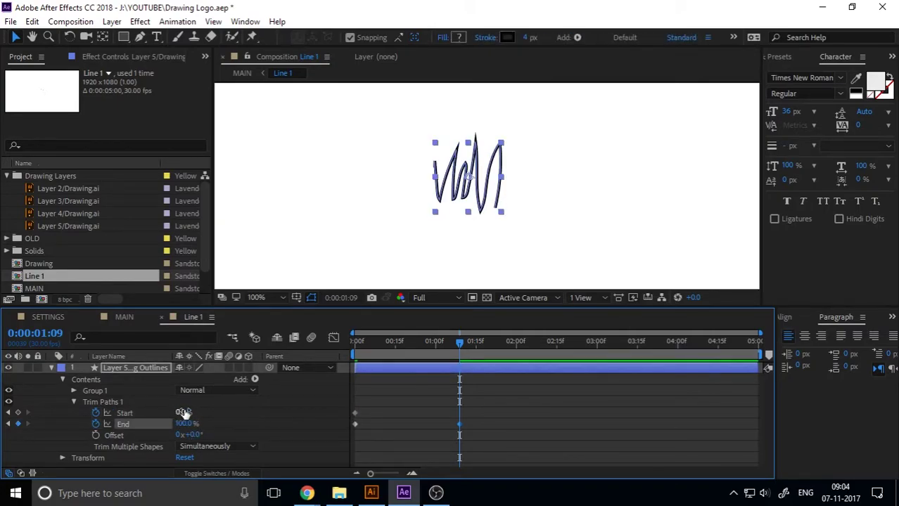
left_click_drag(185, 412, 281, 415)
Shift the Start keyframes a few frames later and preview the draw-on animation.
left_click_drag(474, 411, 366, 413)
left_click_drag(402, 345, 253, 378)
key("space")
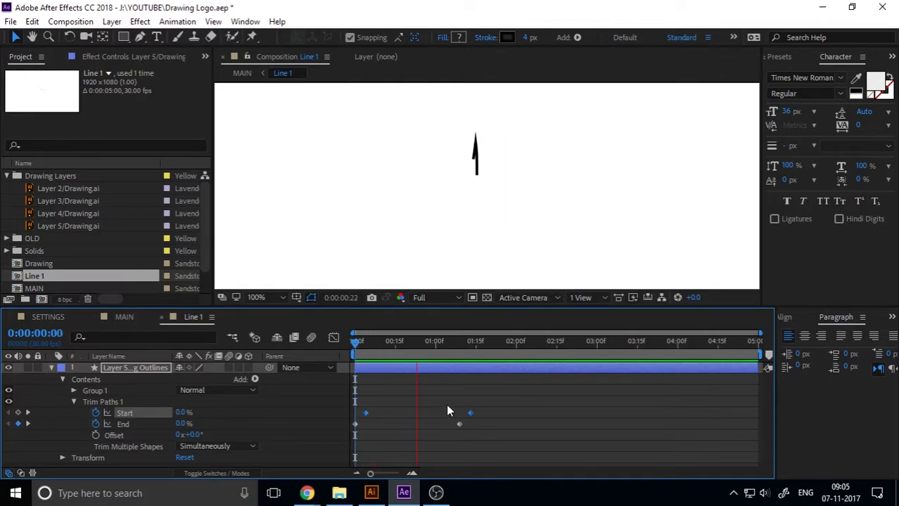
key("space")
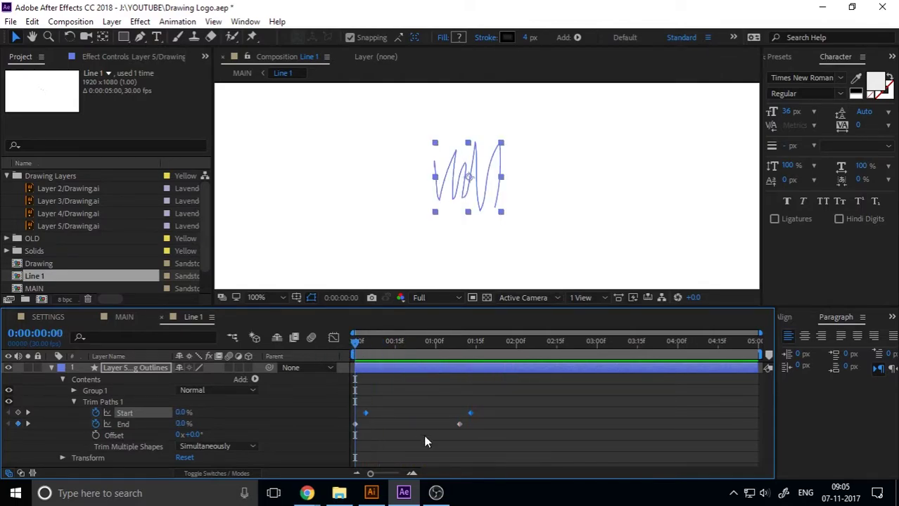
Apply Easy Ease to all the Trim Paths Start and End keyframes.
left_click(423, 440)
left_click_drag(507, 402, 288, 443)
right_click(460, 424)
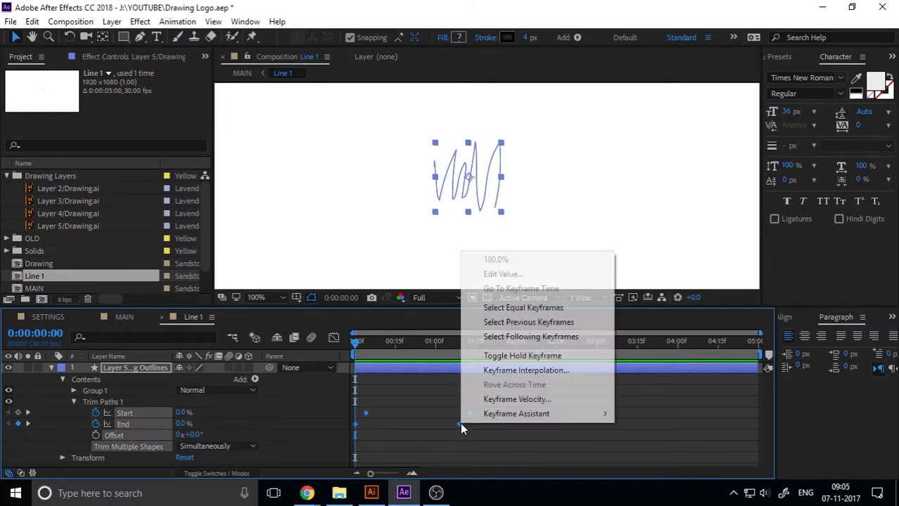
mouse_move(520, 413)
left_click(344, 333)
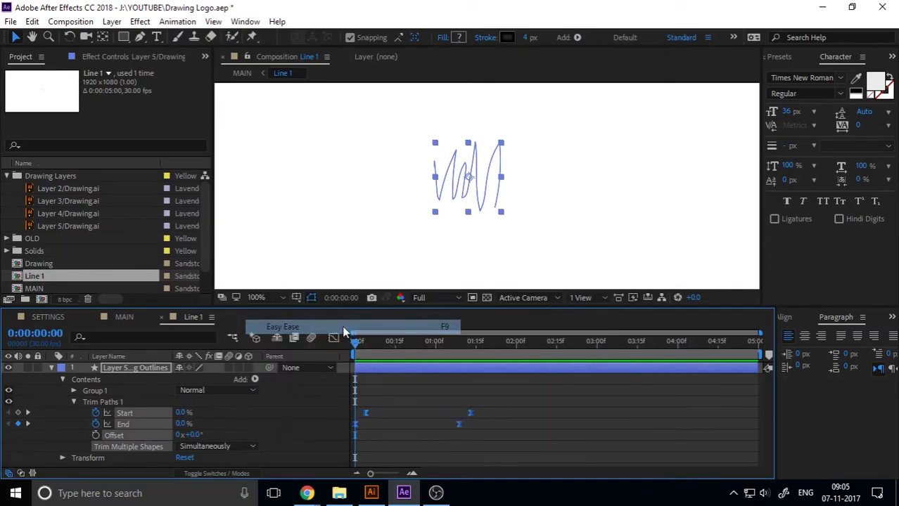
Steepen the ending keyframes' speed curves in the Graph Editor and preview the eased stroke.
left_click(336, 340)
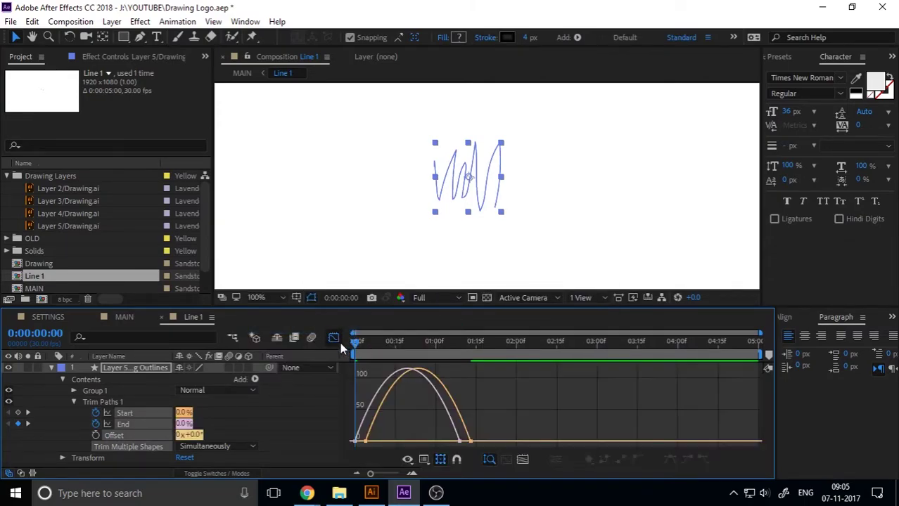
left_click(438, 459)
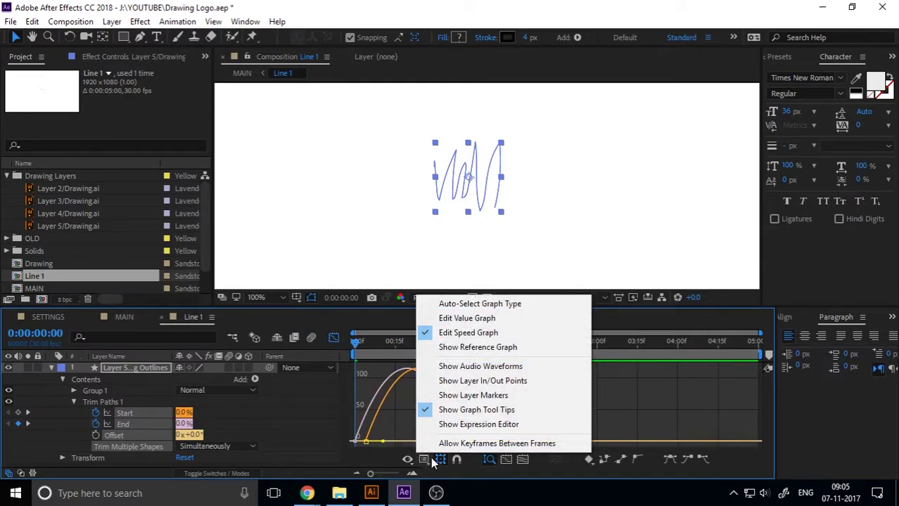
left_click(380, 456)
left_click_drag(519, 426, 400, 438)
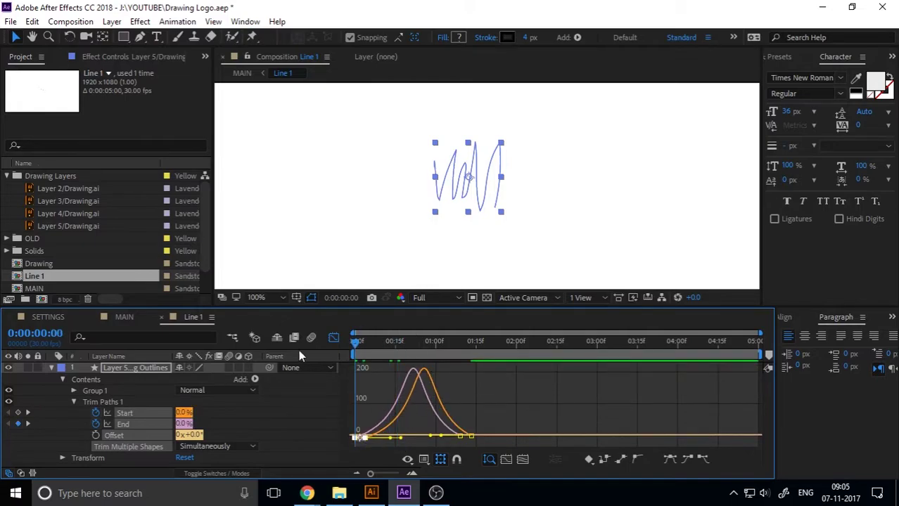
key("space")
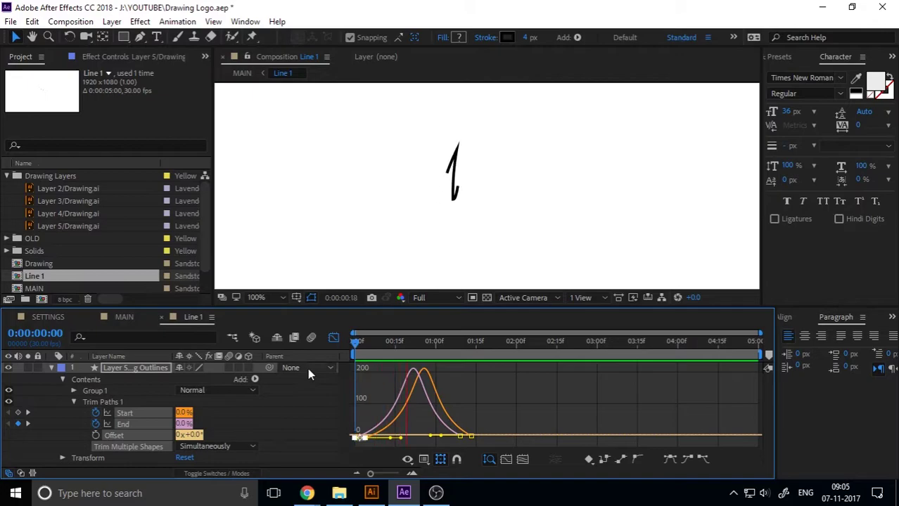
key("space")
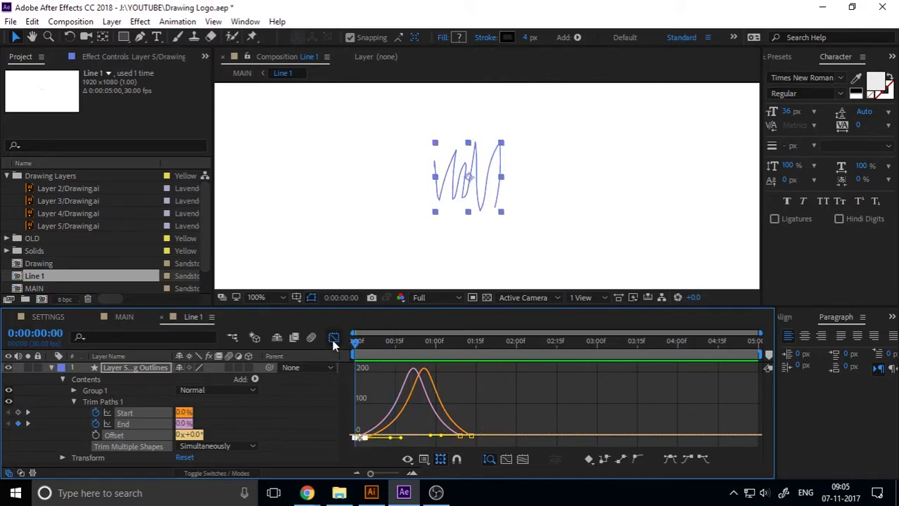
left_click(333, 339)
Collapse the scribble layer, set its stroke width to 1 px, and preview the thinner stroke.
left_click(484, 443)
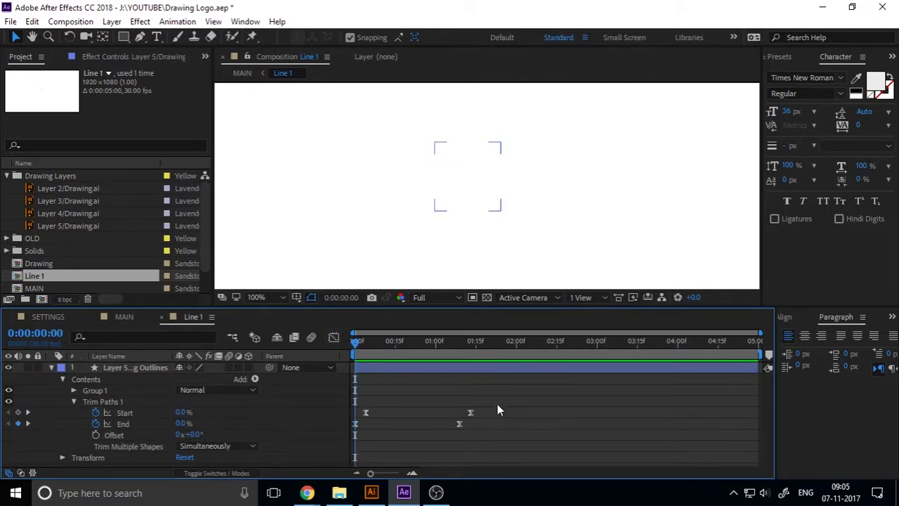
left_click(51, 367)
left_click(132, 369)
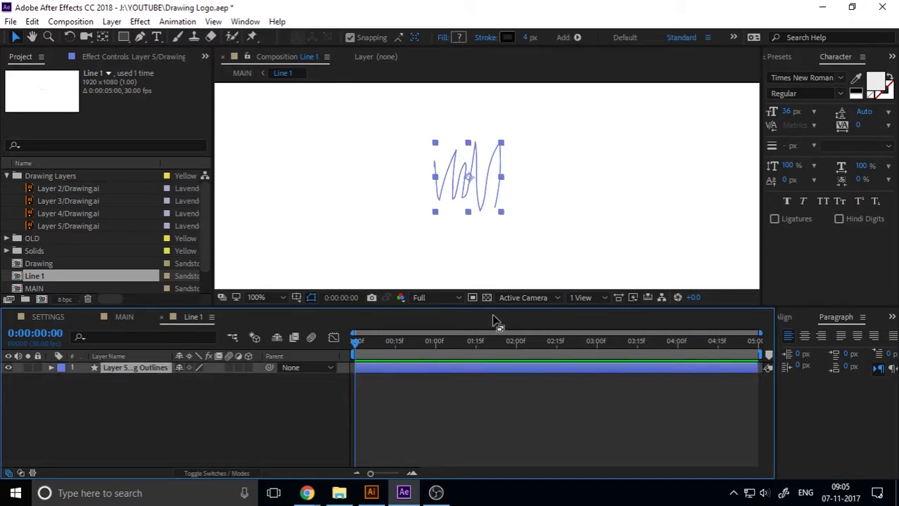
type("1")
key("Return")
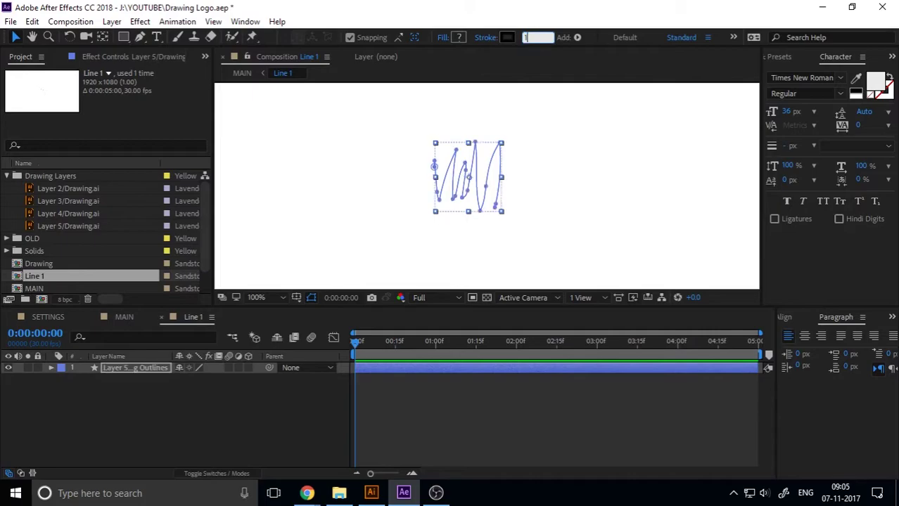
left_click(558, 152)
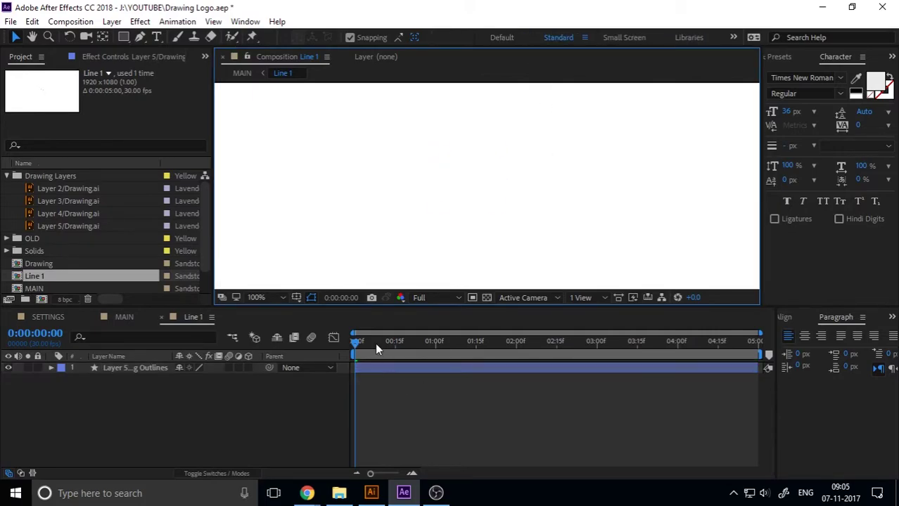
key("space")
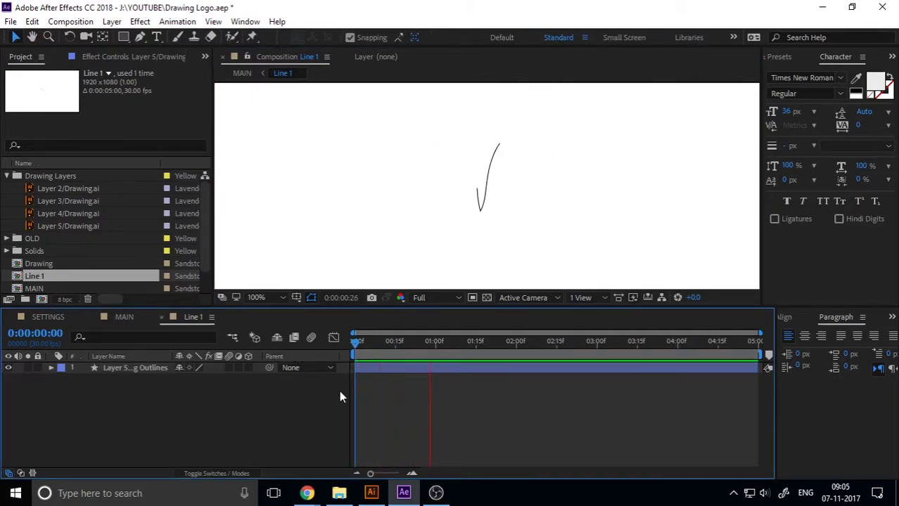
key("space")
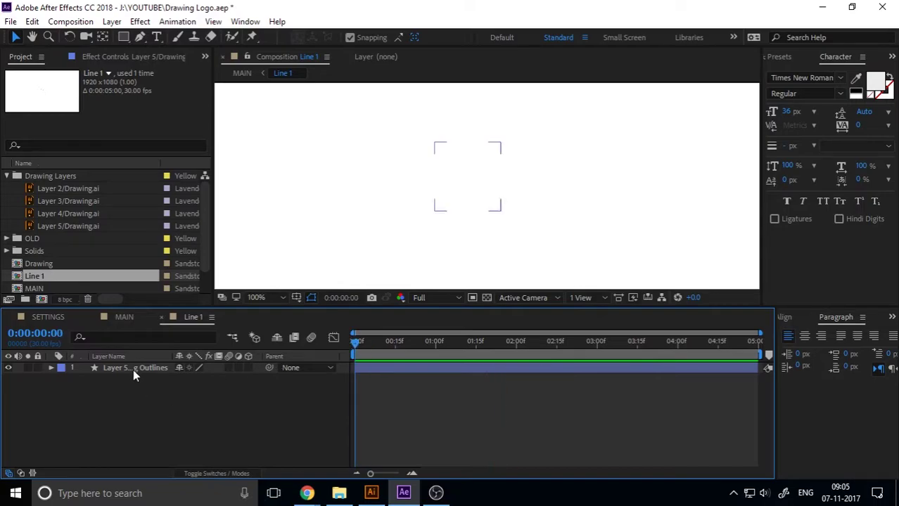
Duplicate the scribble layer three times, giving the copies stroke widths of 2, 0 and 4 px.
left_click(133, 371)
key("ctrl+d")
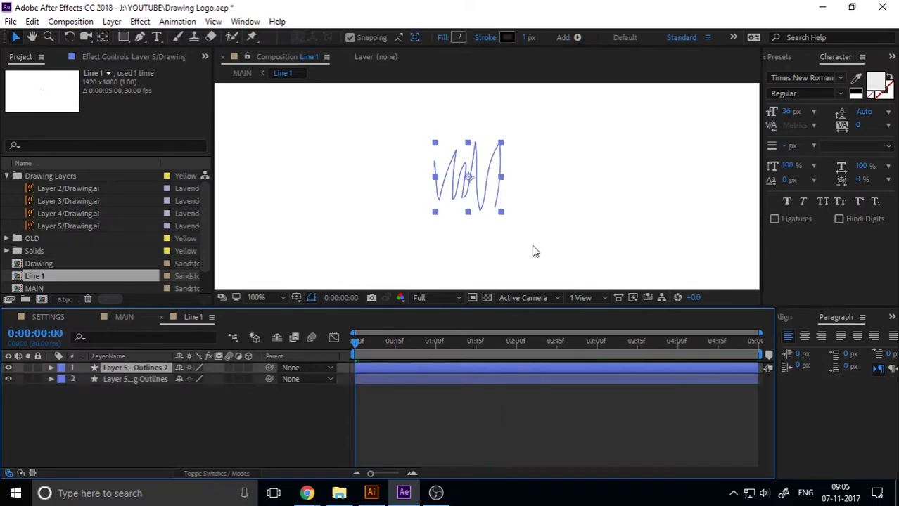
left_click(526, 38)
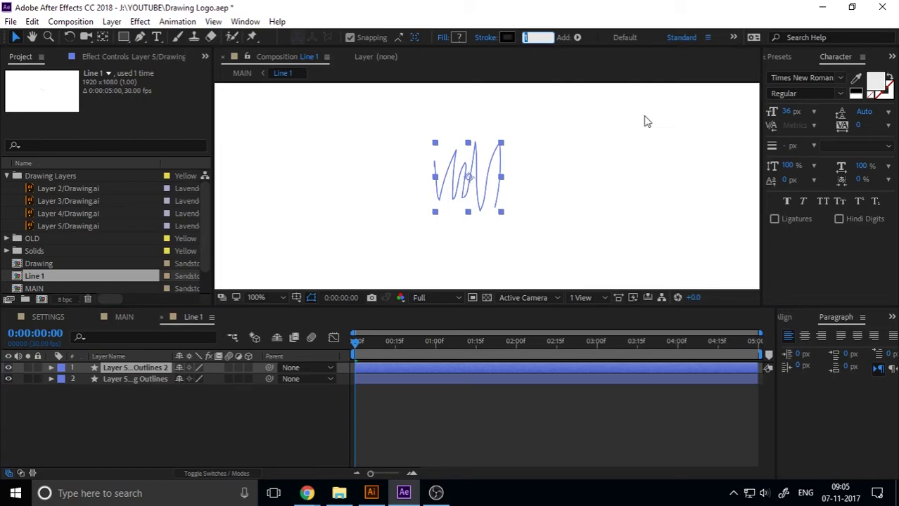
type("2")
key("Return")
key("ctrl+d")
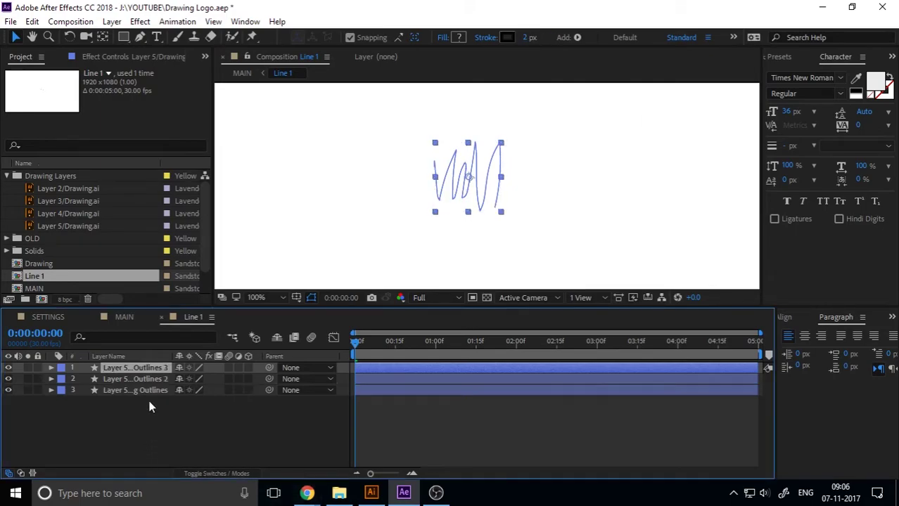
left_click(526, 38)
type("0")
key("Return")
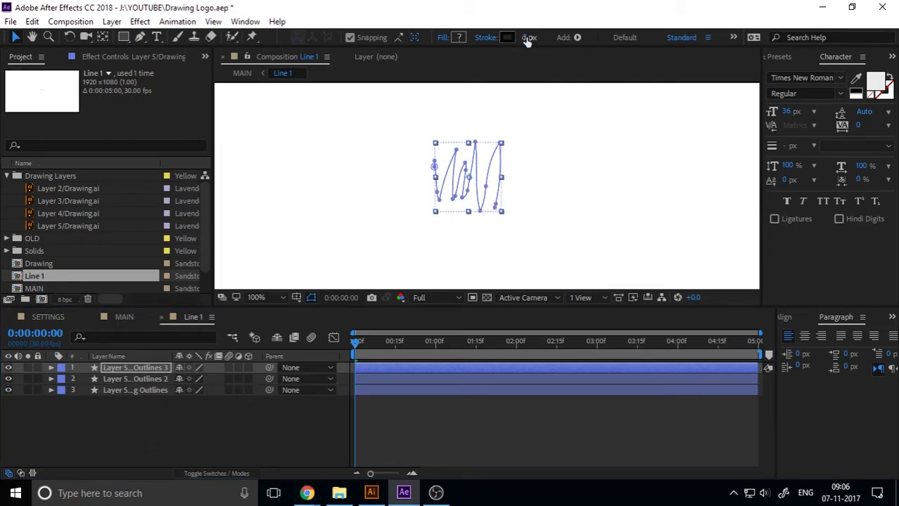
key("ctrl+d")
left_click(526, 37)
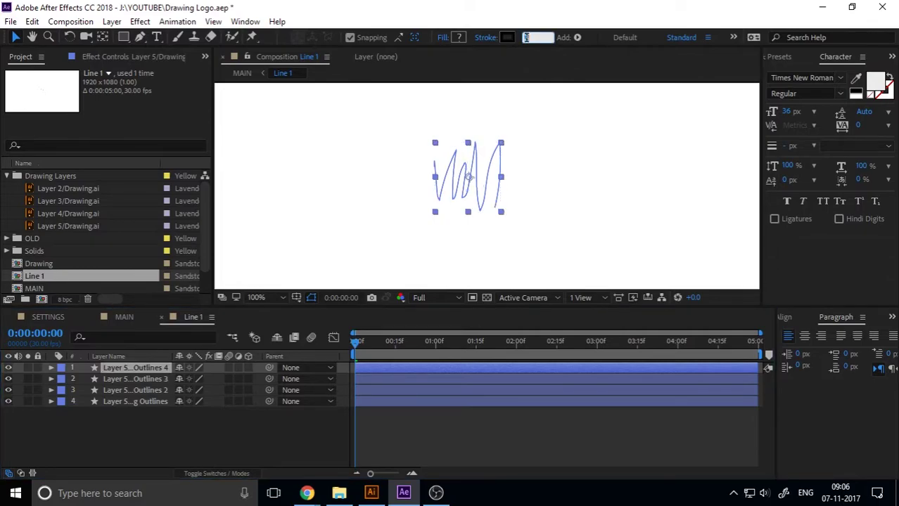
type("4")
key("Return")
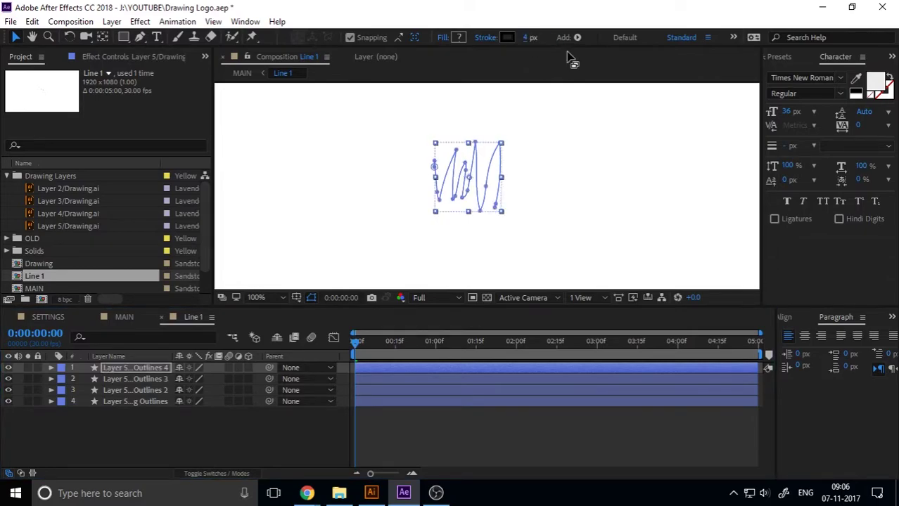
Add a fifth copy and stagger the outline copies to start at frames 1, 2, 4 and 5.
key("ctrl+d")
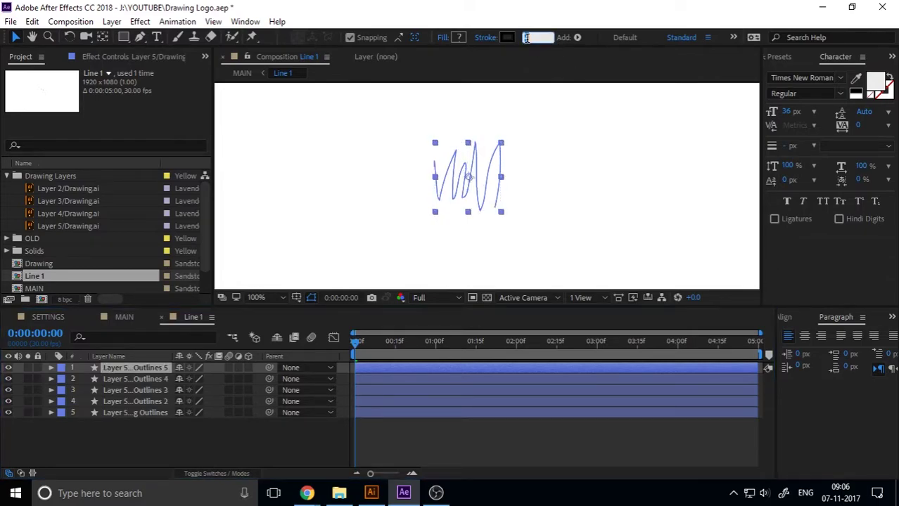
left_click_drag(527, 38, 529, 37)
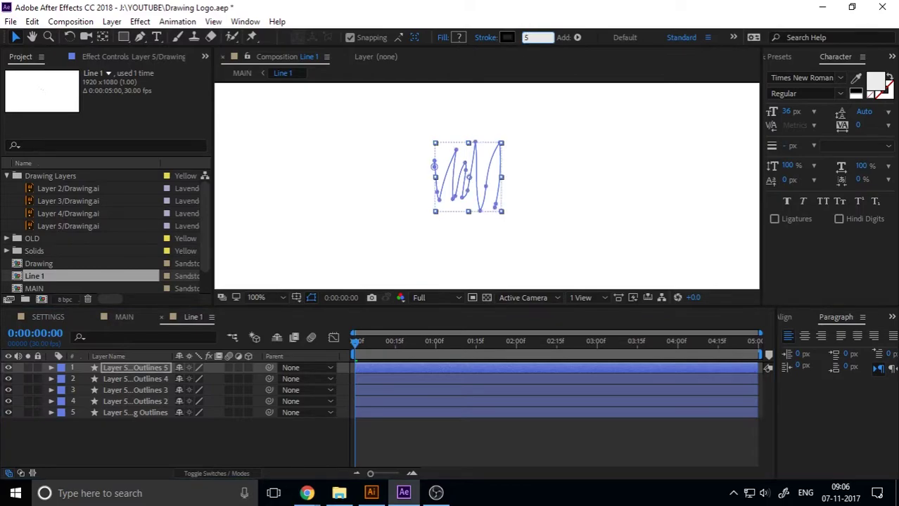
left_click(416, 424)
left_click(393, 391)
left_click_drag(393, 391, 450, 393)
left_click_drag(383, 380, 511, 378)
left_click_drag(413, 363, 590, 377)
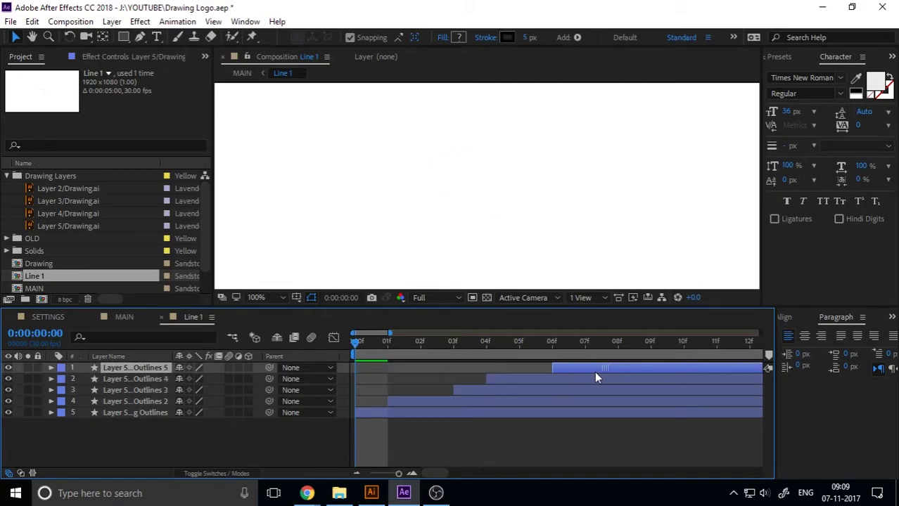
left_click_drag(477, 392, 453, 399)
left_click(498, 380)
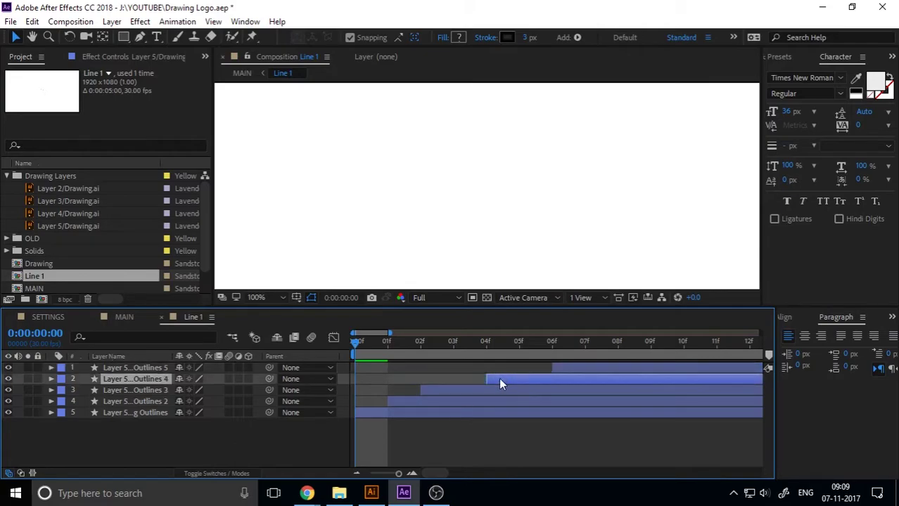
left_click_drag(562, 371, 523, 372)
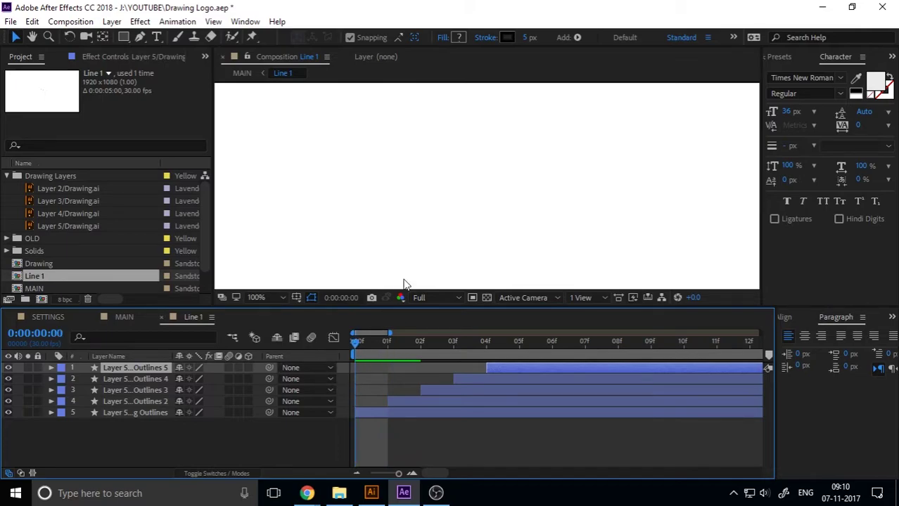
Zoom the timeline out to the full 5 seconds, preview, and return to frame 0.
scroll(436, 227, "down", 6)
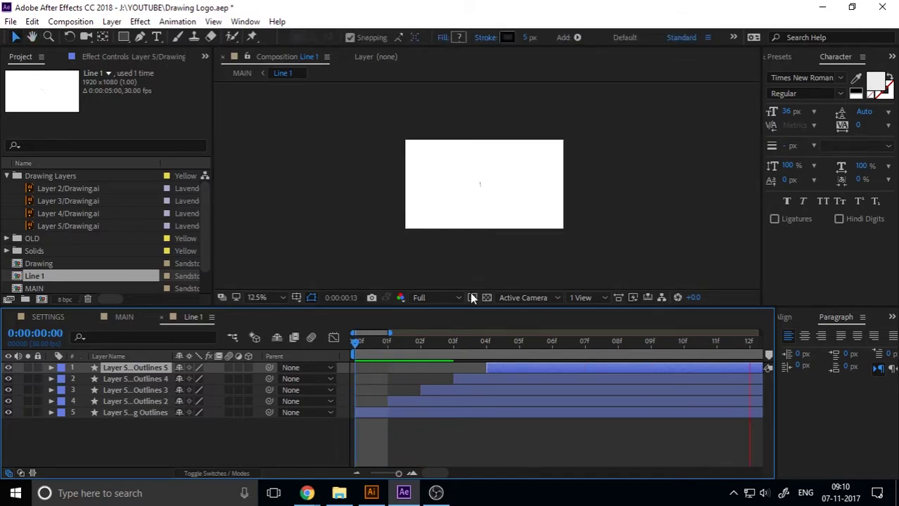
scroll(490, 189, "up", 4)
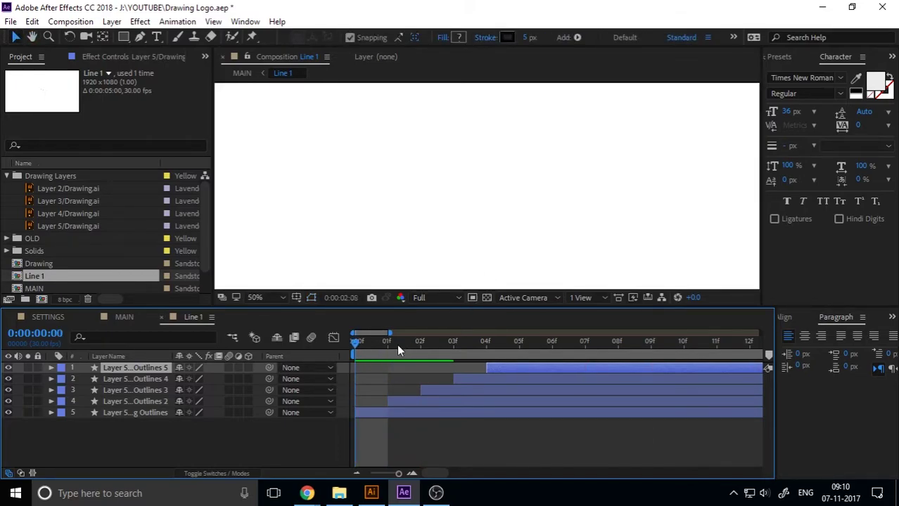
left_click_drag(388, 334, 760, 334)
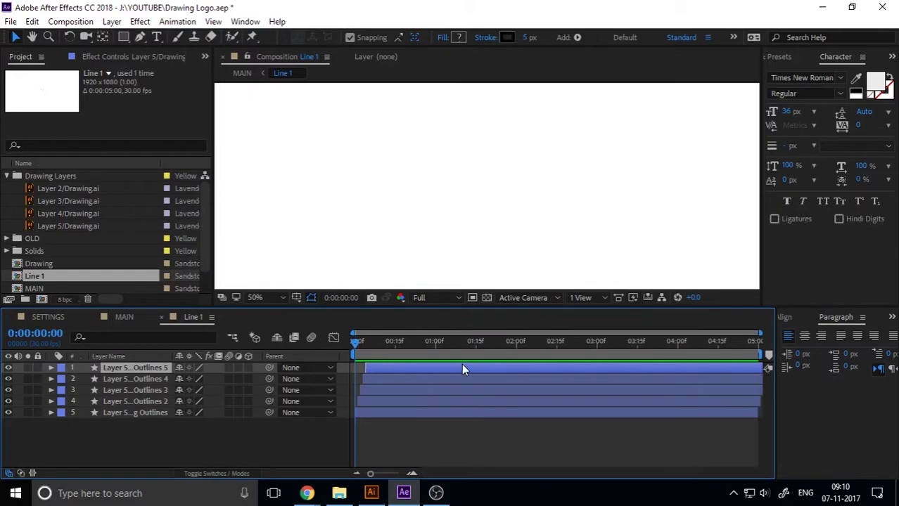
key("space")
left_click(374, 341)
left_click_drag(372, 341, 336, 342)
Back in MAIN, make Line 2 and Line 3 start slightly later and preview.
key("space")
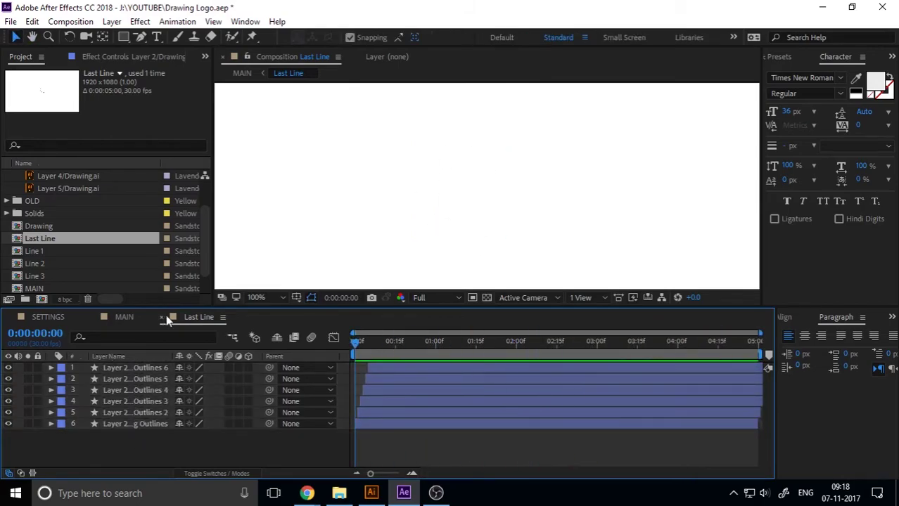
left_click(163, 317)
left_click(387, 341)
left_click(131, 391)
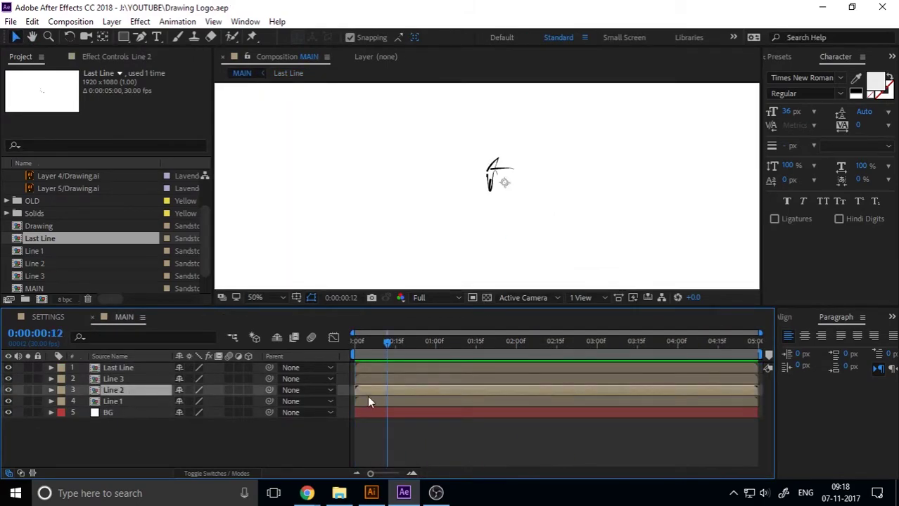
left_click_drag(367, 395, 275, 381)
left_click(145, 380)
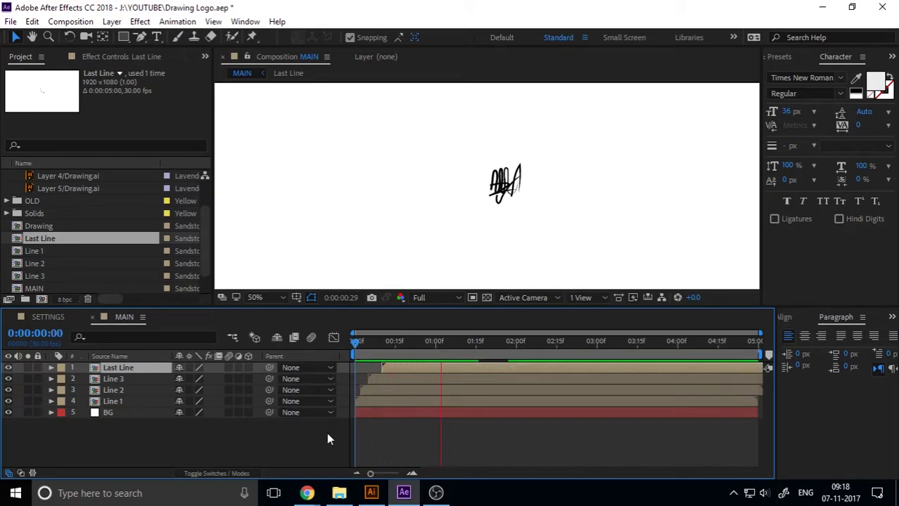
key("space")
left_click(395, 387)
Delay Last Line, move Line 3 slightly earlier, and preview the sequential drawing.
left_click_drag(394, 379, 482, 372)
key("space")
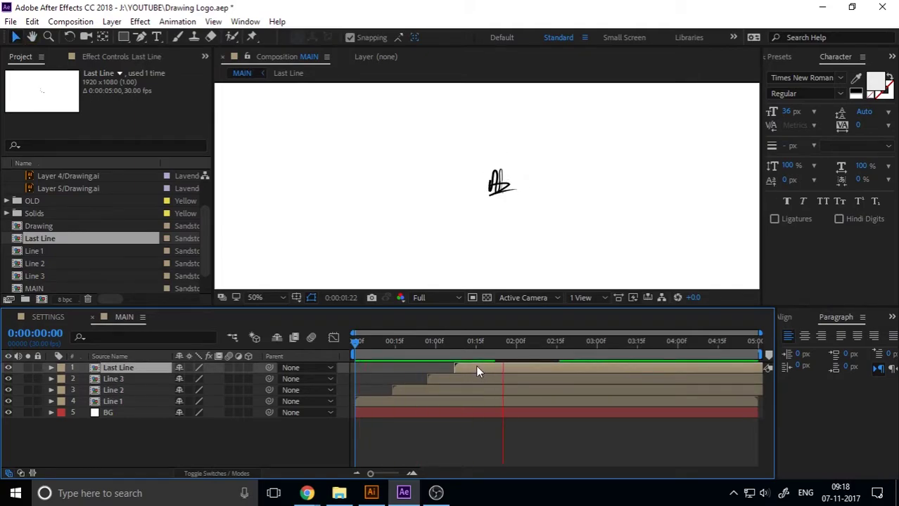
mouse_move(424, 381)
left_mouse_down()
mouse_move(411, 397)
mouse_move(436, 392)
mouse_move(424, 393)
left_mouse_up()
left_click(410, 391)
key("space")
key("space")
left_click(154, 441)
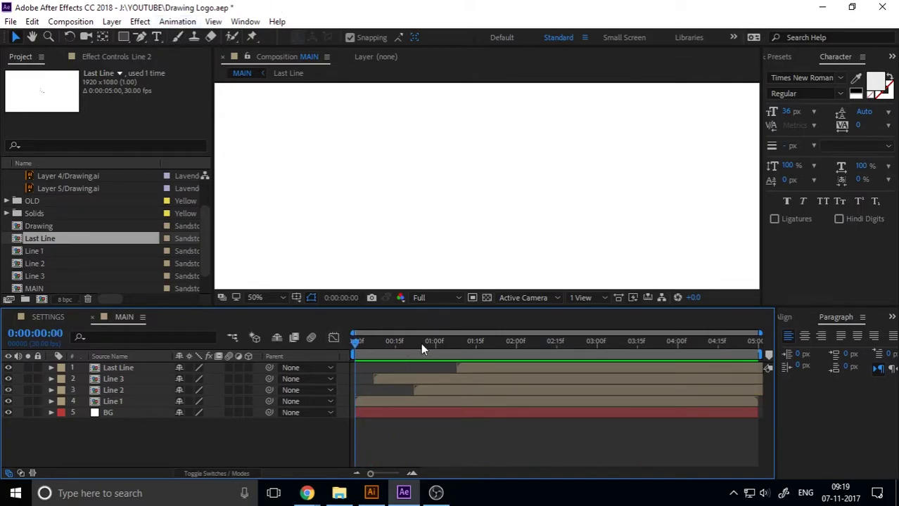
mouse_move(421, 345)
left_mouse_down()
mouse_move(467, 346)
mouse_move(433, 355)
mouse_move(470, 340)
mouse_move(559, 351)
left_mouse_up()
scroll(529, 202, "down", 1)
Draw a vertical line with the Pen tool down through the drawn C.
scroll(519, 183, "up", 1)
left_click_drag(514, 184, 469, 182)
left_click(159, 443)
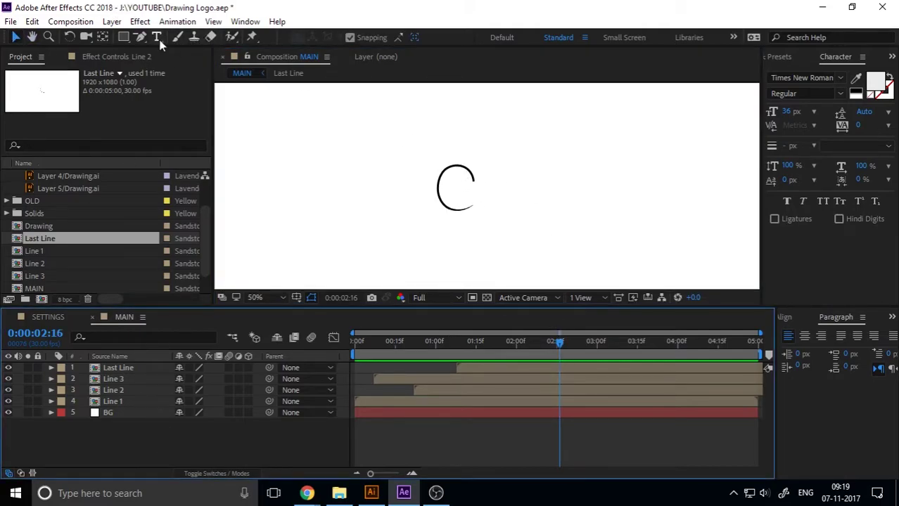
left_click_drag(140, 37, 172, 35)
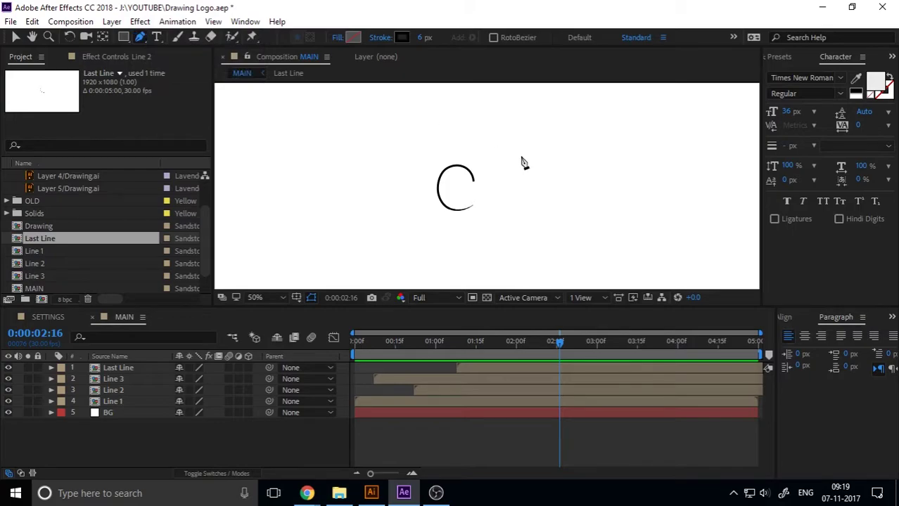
left_click(458, 166)
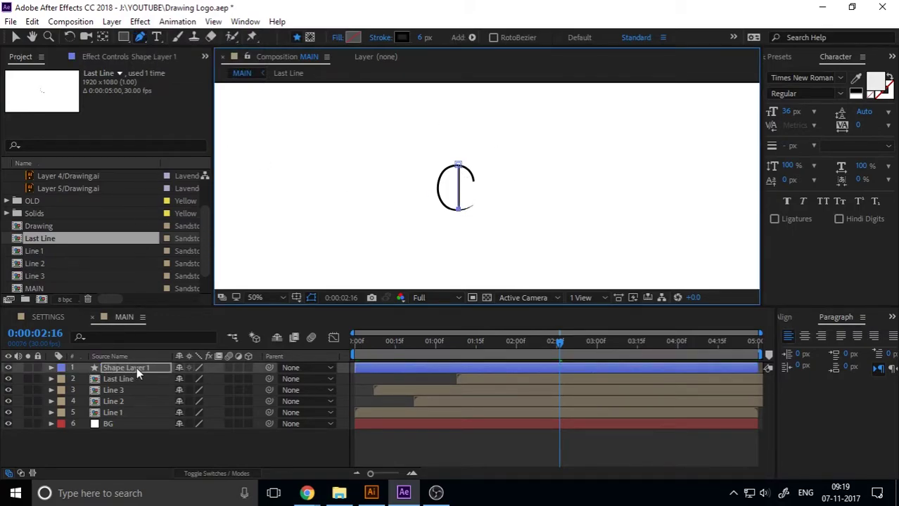
left_click(16, 38)
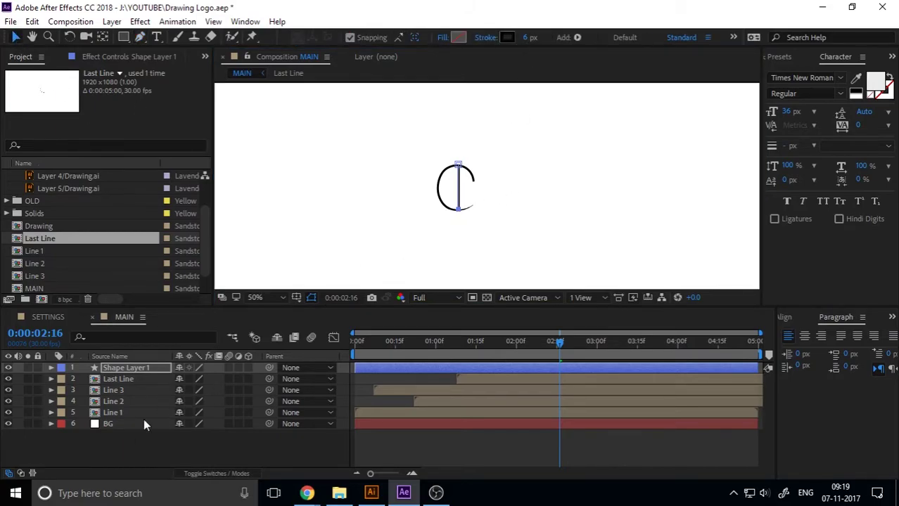
left_click(125, 396)
Pre-compose Shape Layer 1 into a new composition named 'Mask Line'.
left_click(126, 368)
right_click(125, 368)
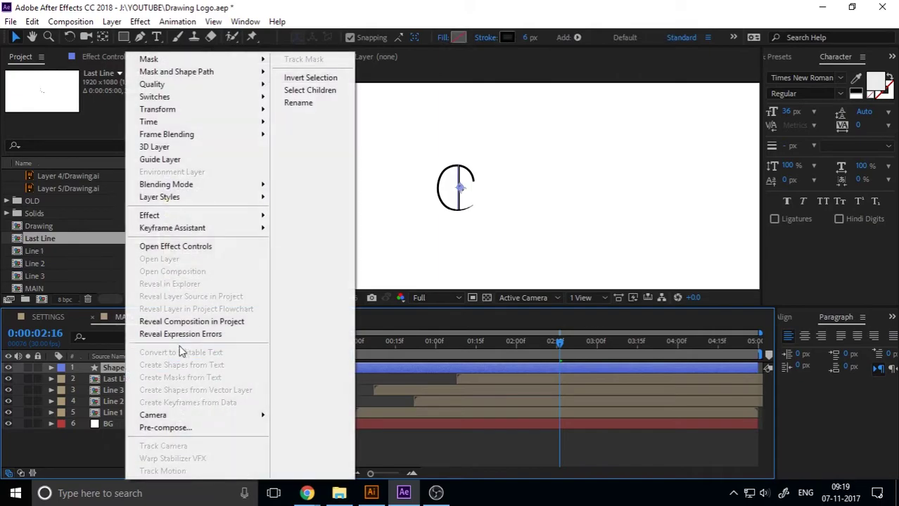
left_click(201, 426)
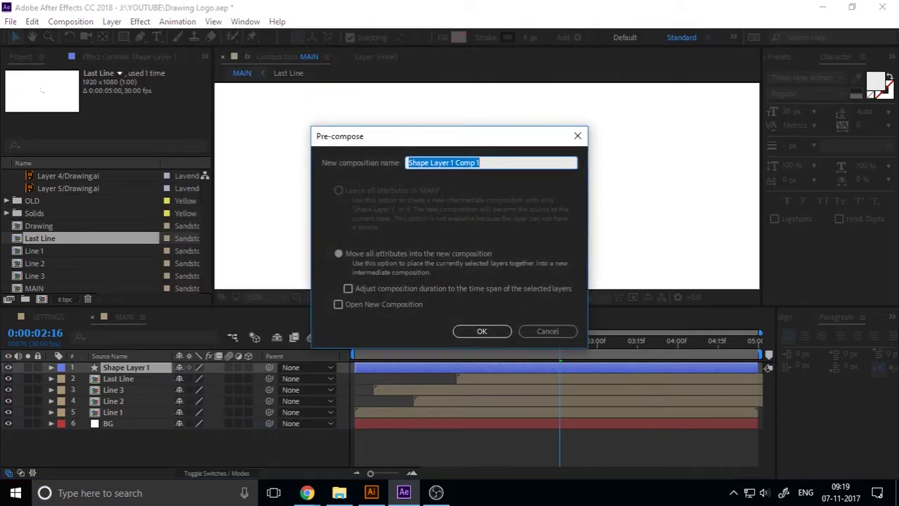
type("Mask Line")
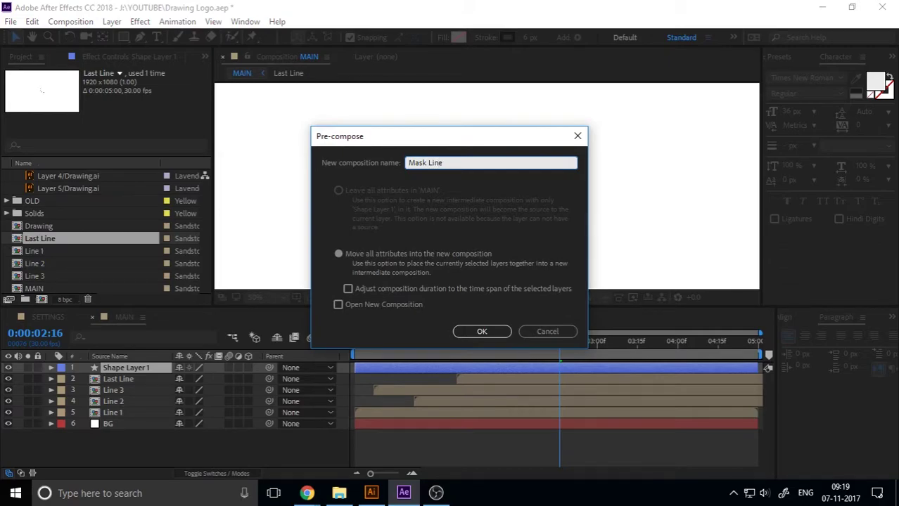
key("Return")
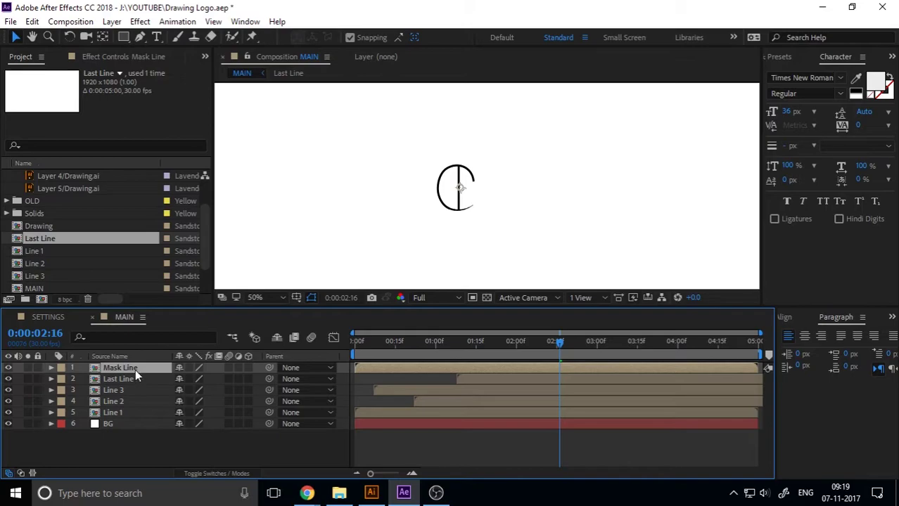
Open Mask Line and set its composition background colour to white.
double_click(135, 369)
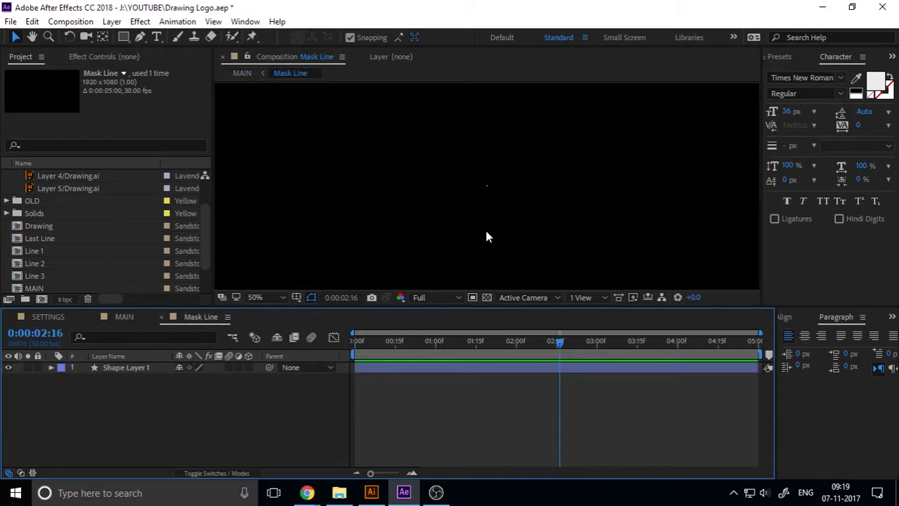
left_click(78, 22)
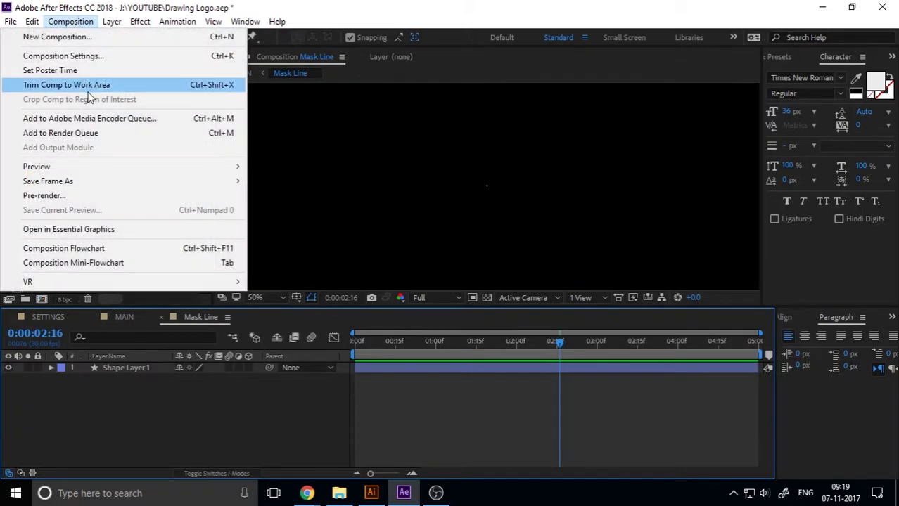
left_click(63, 57)
left_click(440, 320)
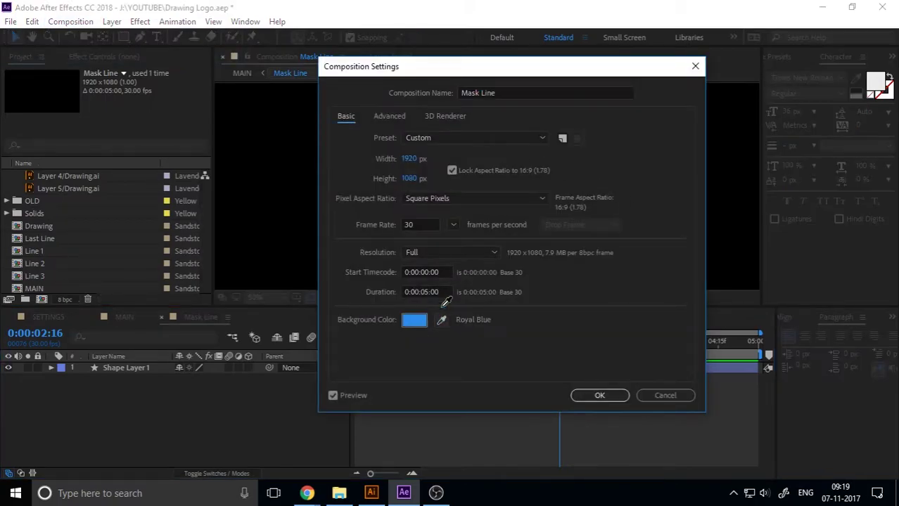
left_click(466, 19)
left_click(600, 395)
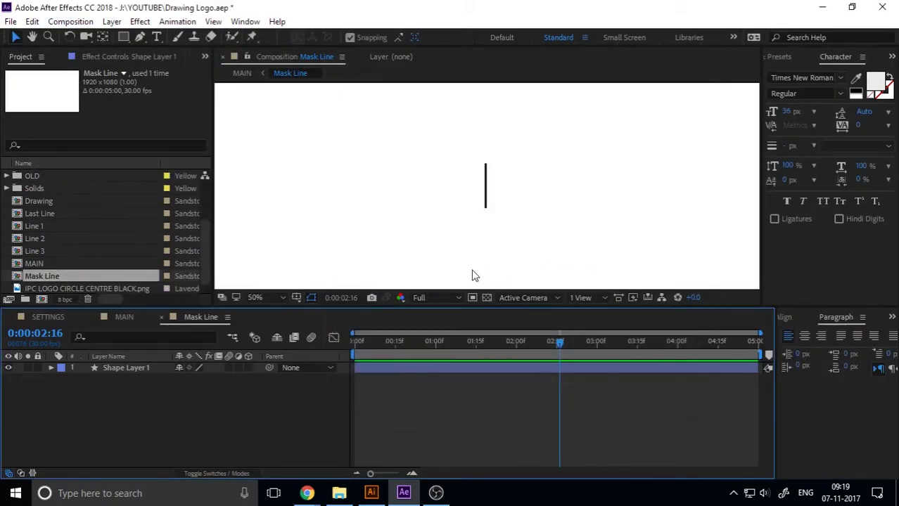
Add a Zig Zag to the line and set Size 54 with 12 ridges.
left_click(105, 367)
left_click(50, 367)
left_click(265, 372)
left_click(294, 367)
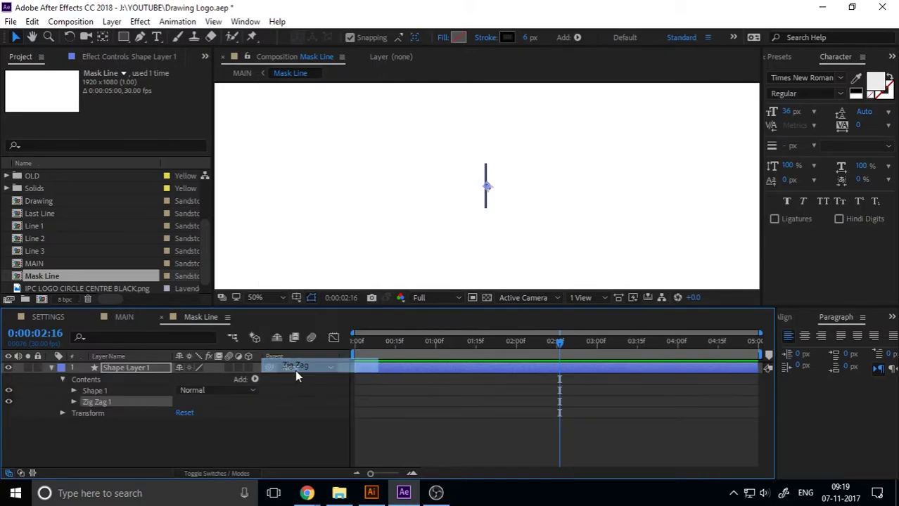
left_click(74, 402)
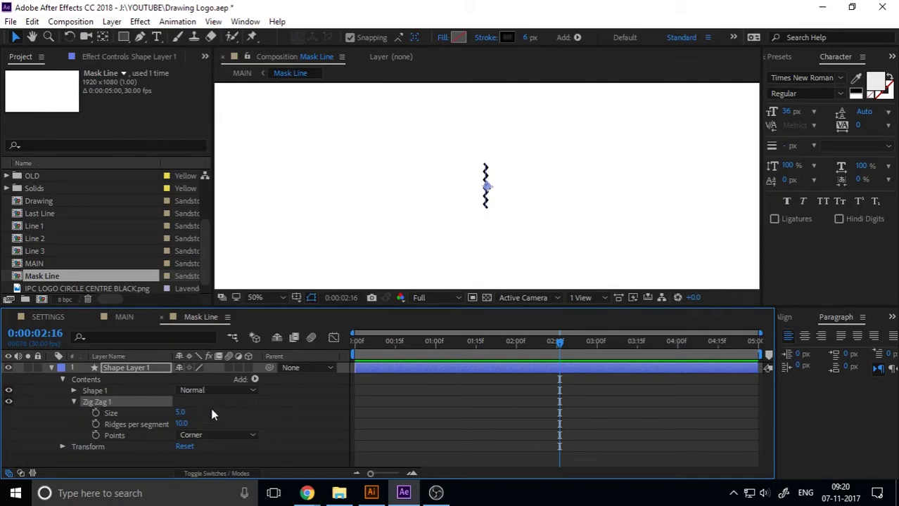
mouse_move(181, 415)
left_mouse_down()
mouse_move(202, 418)
mouse_move(181, 422)
left_mouse_up()
mouse_move(182, 413)
left_mouse_down()
mouse_move(196, 412)
mouse_move(186, 423)
mouse_move(208, 414)
mouse_move(179, 423)
left_mouse_up()
Add Trim Paths to the zig-zag and keyframe End from 0% to 100% at two seconds.
key("Home")
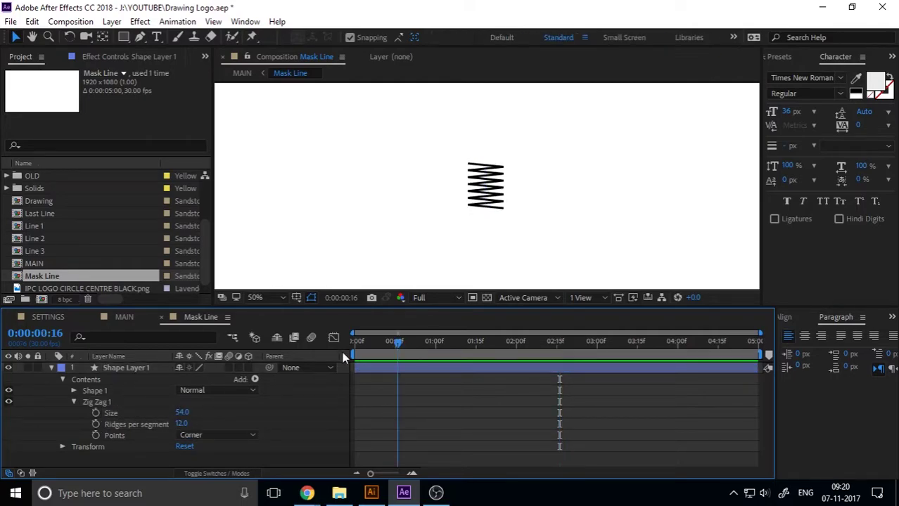
left_click(73, 402)
left_click(255, 380)
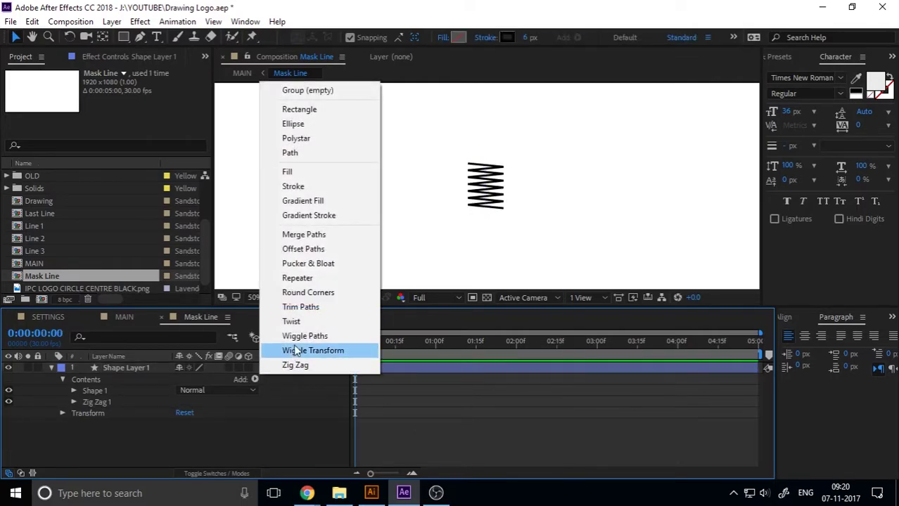
left_click(299, 306)
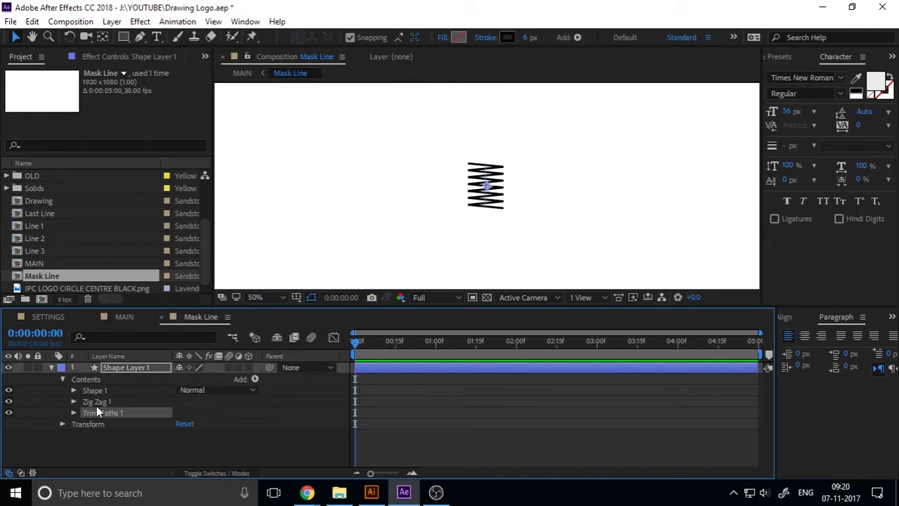
left_click(74, 412)
left_click(98, 435)
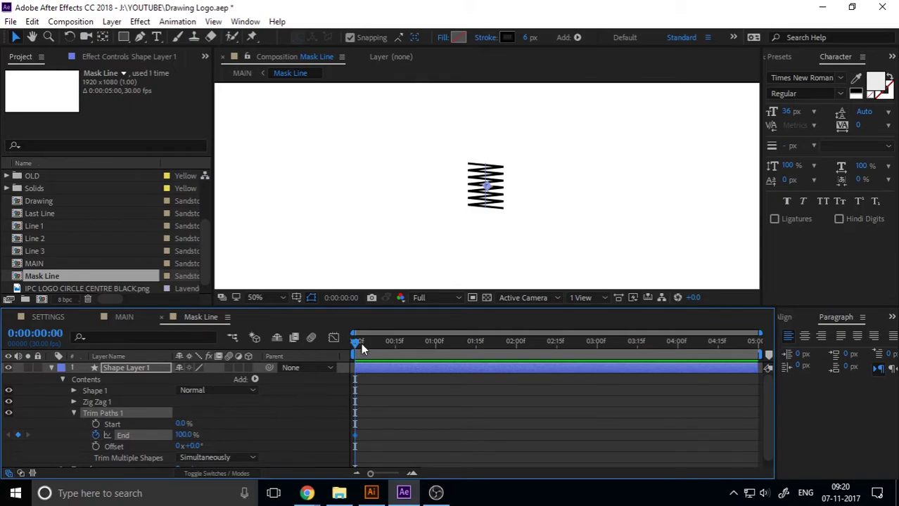
left_click(190, 436)
type("0")
key("Return")
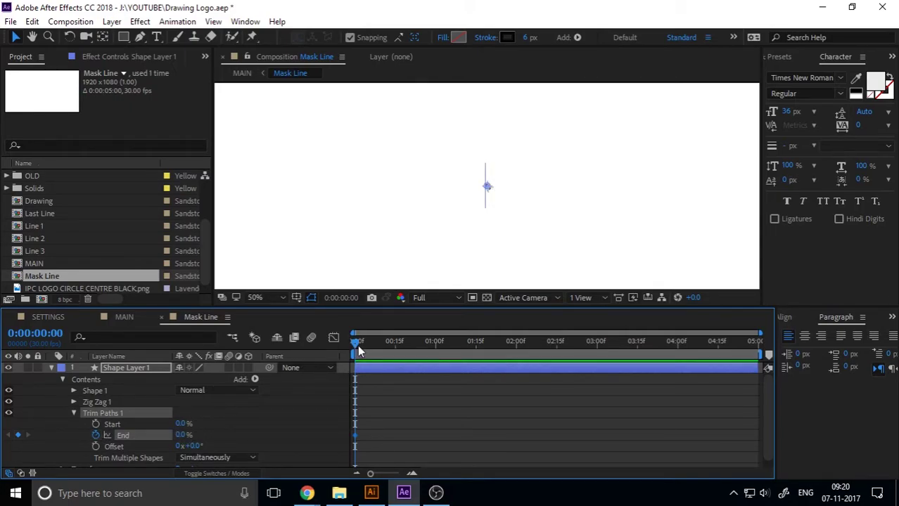
left_click_drag(357, 344, 520, 361)
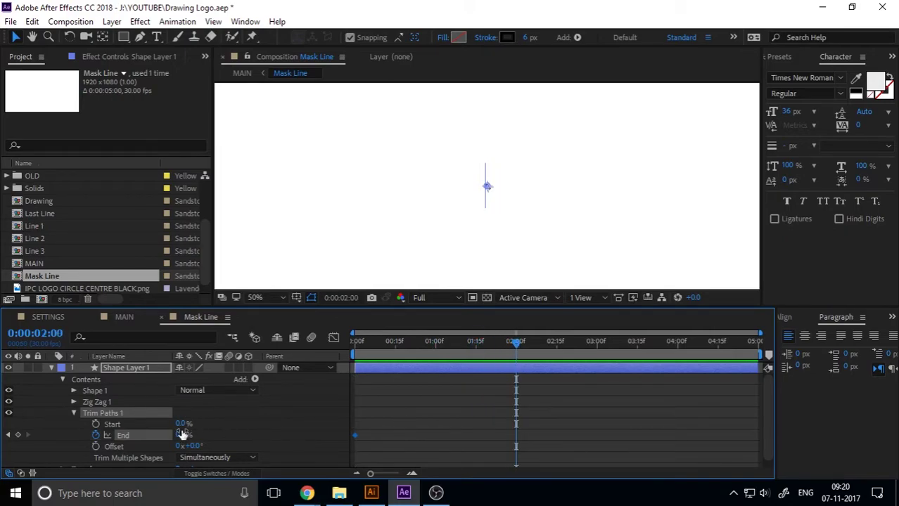
left_click_drag(183, 435, 280, 431)
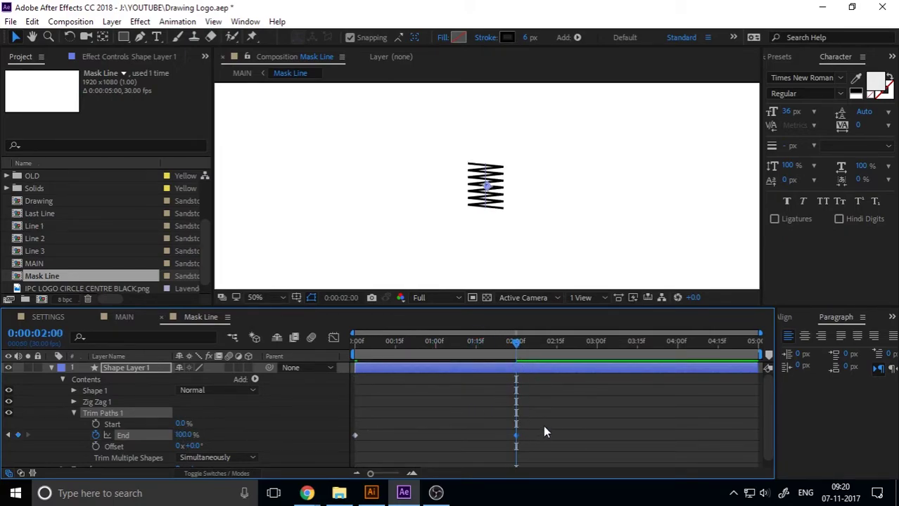
Easy Ease both End keyframes, reshape their speed curves, and preview the reveal.
left_click_drag(544, 426, 326, 441)
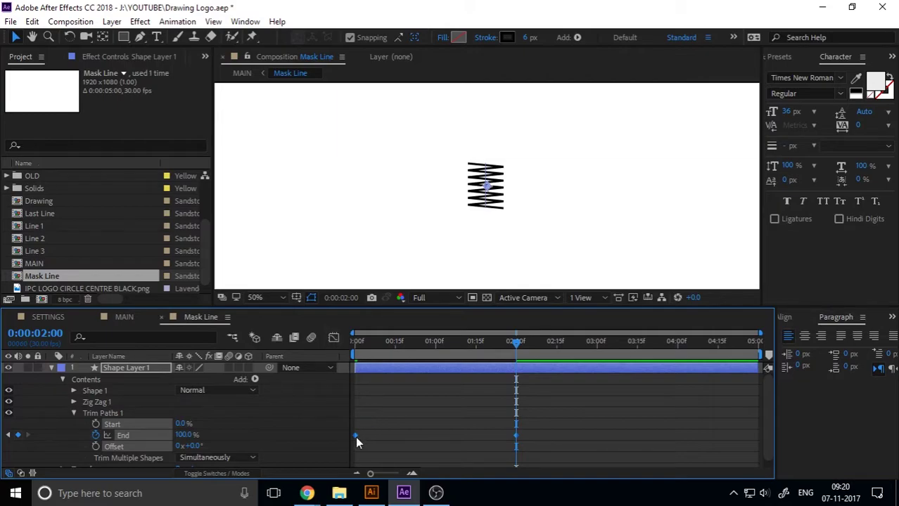
right_click(356, 435)
mouse_move(395, 429)
left_click(219, 342)
left_click(333, 338)
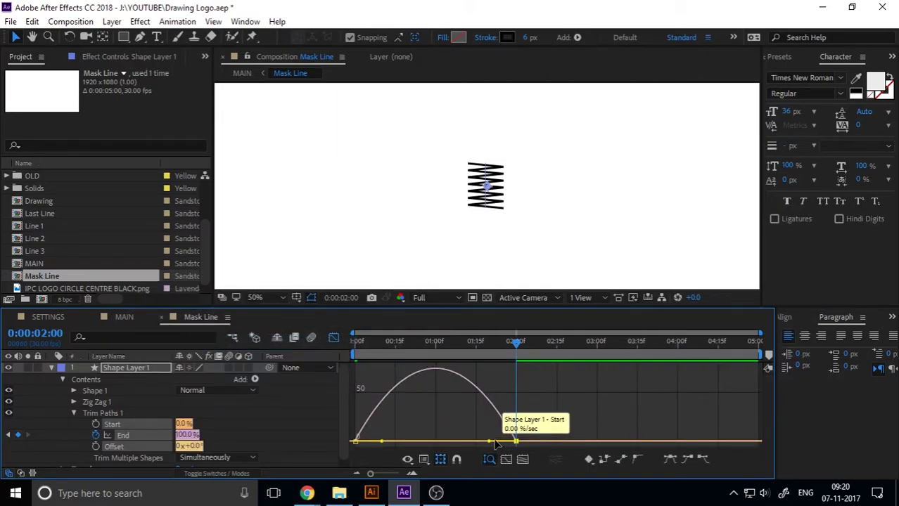
left_click_drag(489, 442, 470, 442)
mouse_move(380, 440)
left_mouse_down()
mouse_move(396, 440)
mouse_move(380, 441)
left_mouse_up()
key("Home")
key("space")
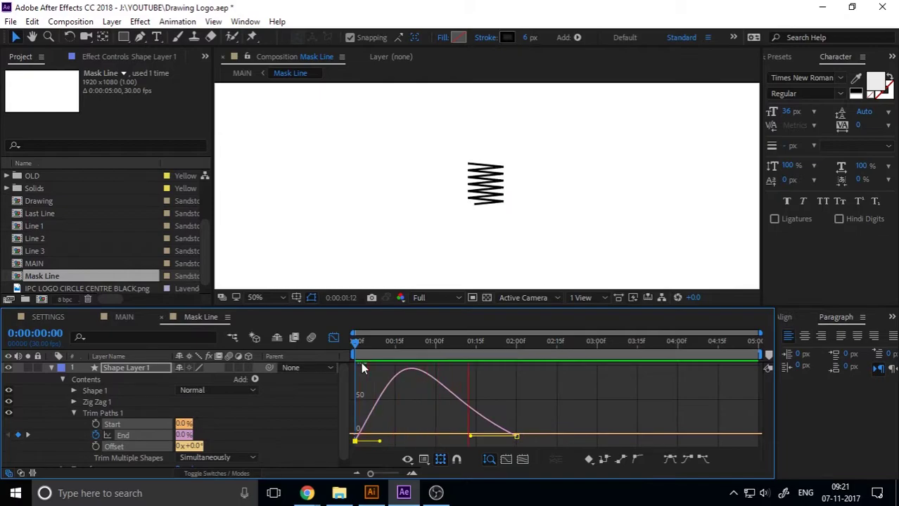
left_click(333, 338)
Save the project, then move the final End keyframe to about 3:05 and preview.
key("ctrl+s")
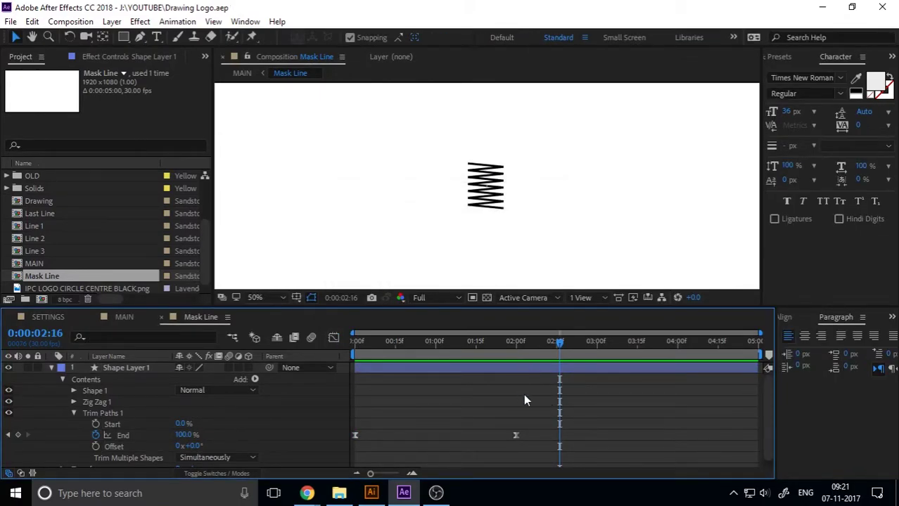
left_click_drag(515, 435, 601, 436)
key("Home")
key("space")
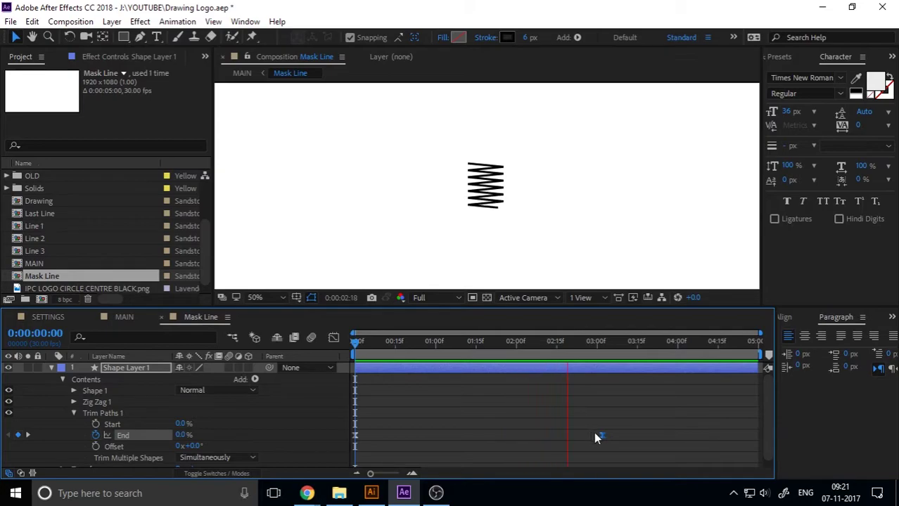
Move the zigzag's End keyframe earlier, to around 2:17–2:23, and collapse the shape layer.
left_click_drag(595, 441, 523, 435)
left_click(495, 402)
left_click_drag(519, 342, 276, 370)
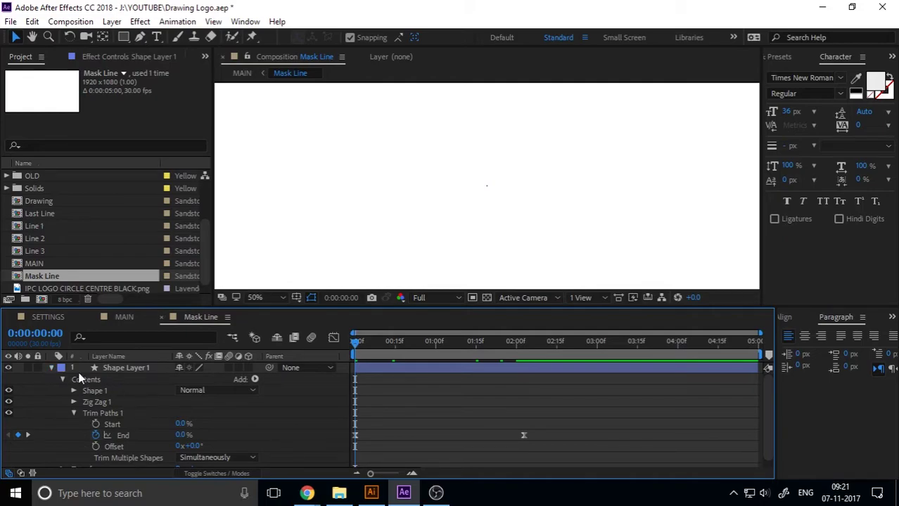
left_click(51, 367)
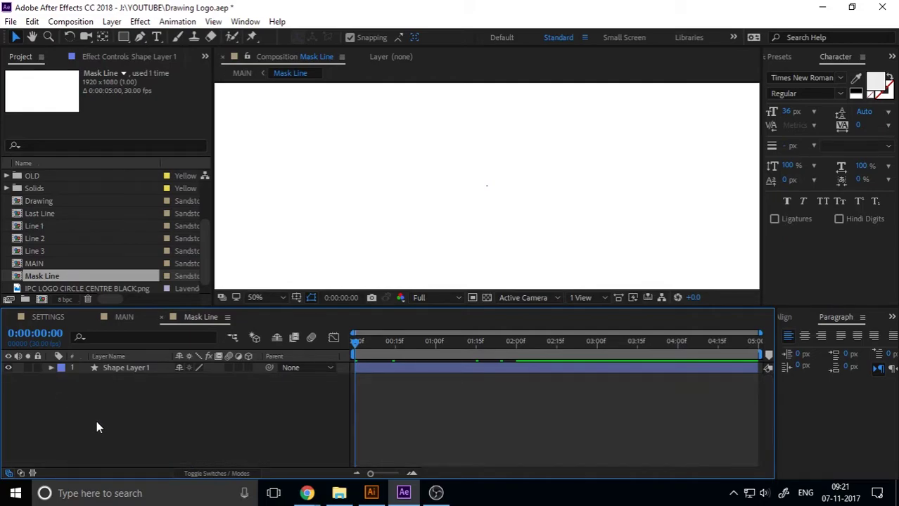
left_click(123, 368)
Keep a 1 px stroke on Shape Layer 1, then duplicate it and give the copy stroke width 2.
left_click(525, 39)
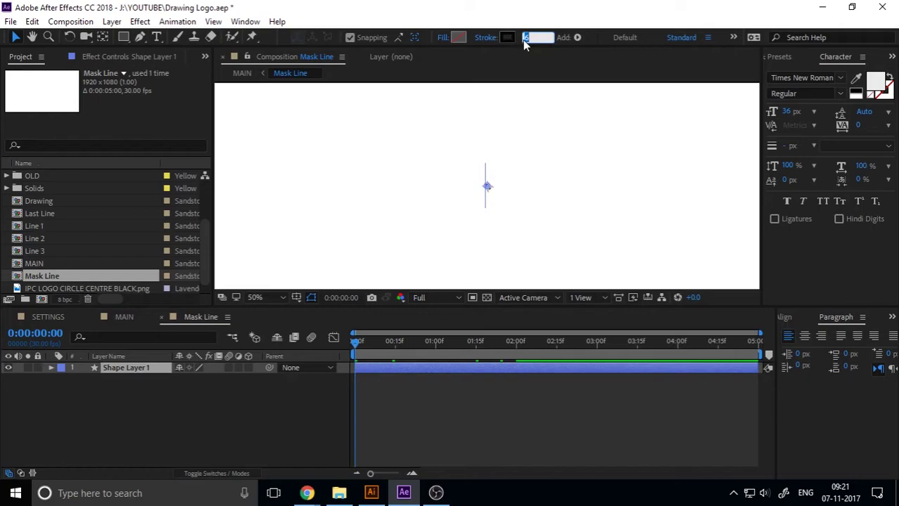
key("Return")
left_click(420, 342)
left_click_drag(425, 344, 599, 343)
left_click(132, 369)
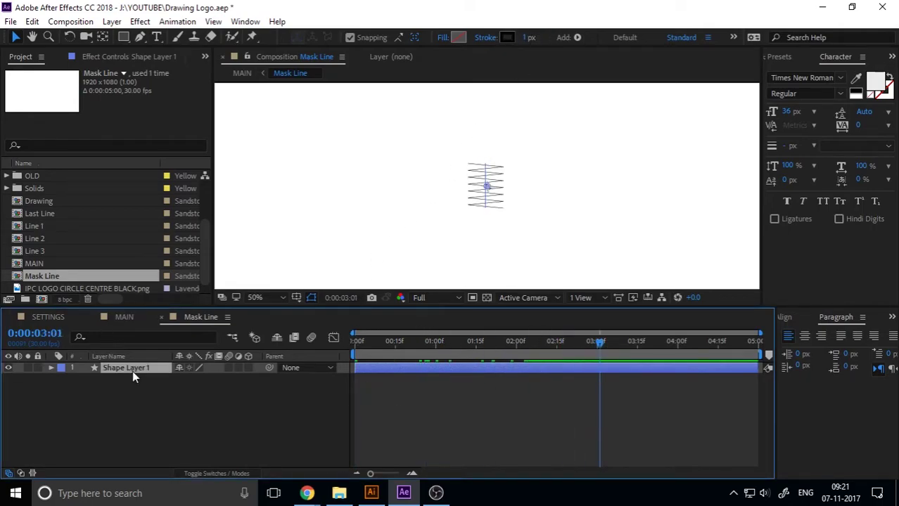
key("ctrl+d")
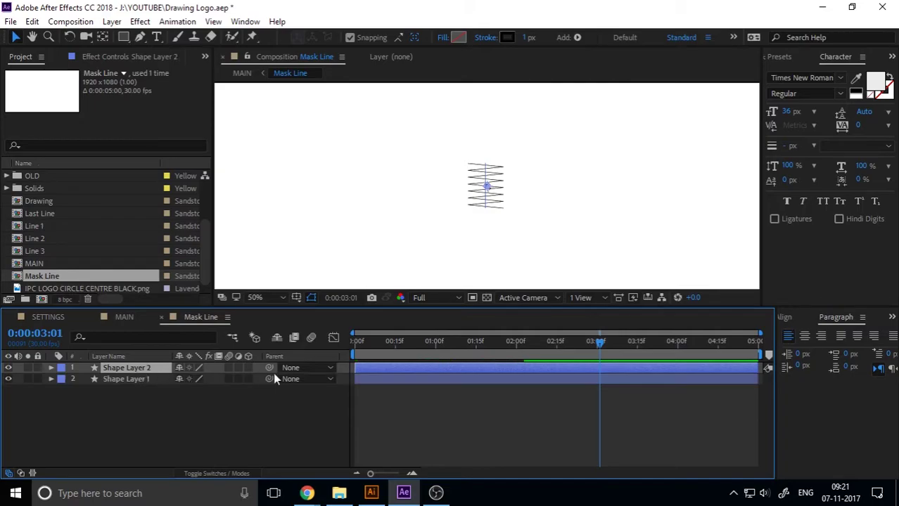
left_click(528, 37)
type("2")
key("Return")
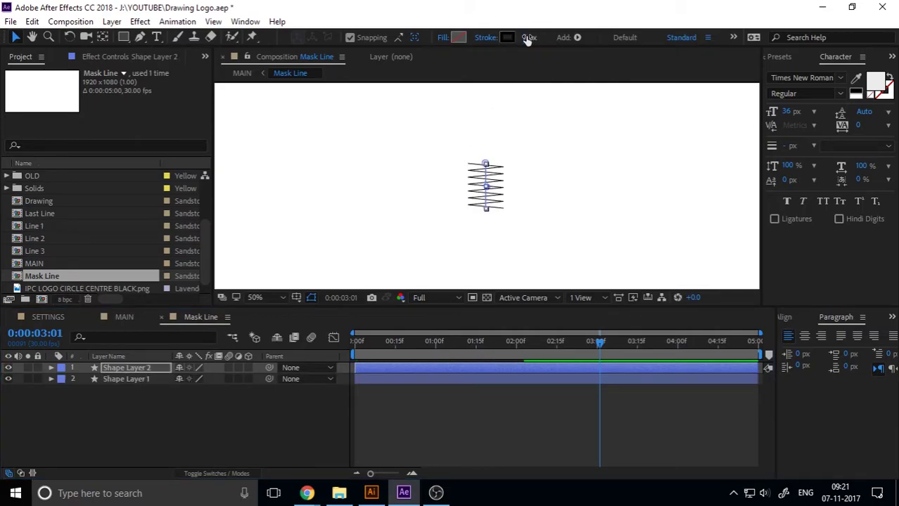
Keep duplicating the zigzag layer up to 23 copies, saving the project along the way.
key("ctrl+d")
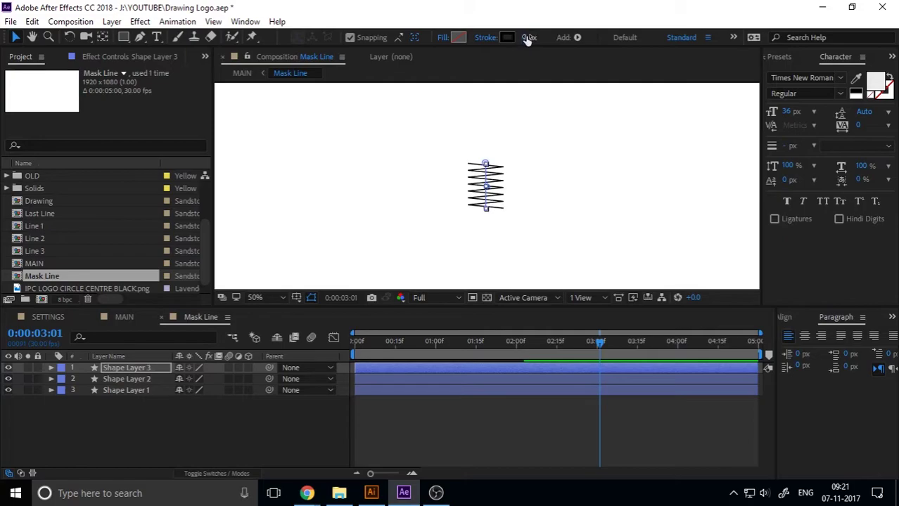
key("ctrl+d")
key("ctrl+d")
key("ctrl+d")
key("ctrl+d")
key("ctrl+d")
key("ctrl+d")
key("ctrl+d")
key("ctrl+s")
key("ctrl+d")
key("ctrl+d")
key("ctrl+d")
key("ctrl+d")
key("ctrl+d")
key("ctrl+d")
key("ctrl+d")
key("ctrl+d")
left_click(526, 37)
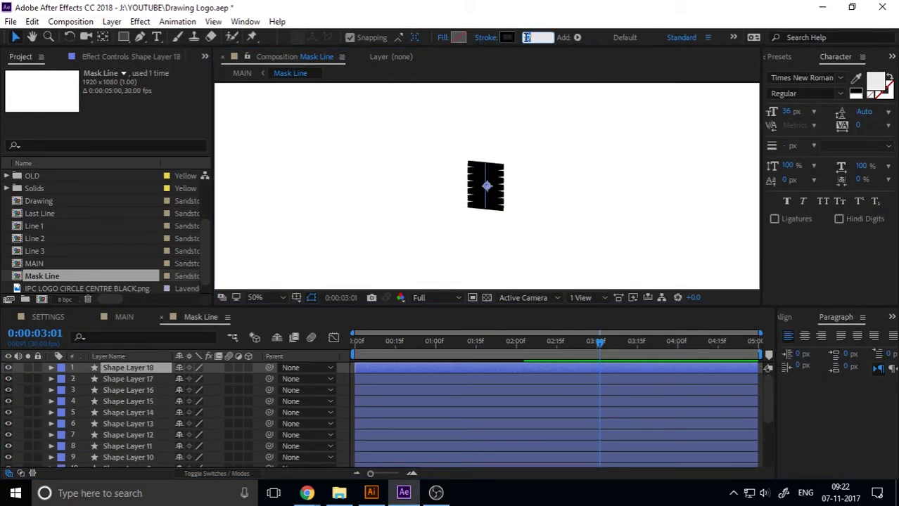
key("ctrl+d")
key("ctrl+d")
key("ctrl+d")
key("ctrl+d")
key("ctrl+d")
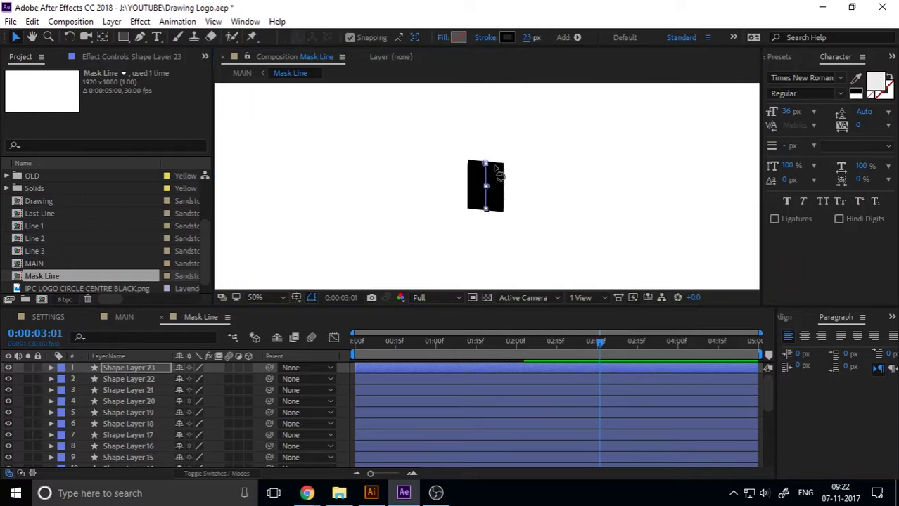
Stagger the zigzag copies one frame apart into a staircase on the frame-level timeline.
key("Home")
key("semicolon")
scroll(474, 432, "down", 5)
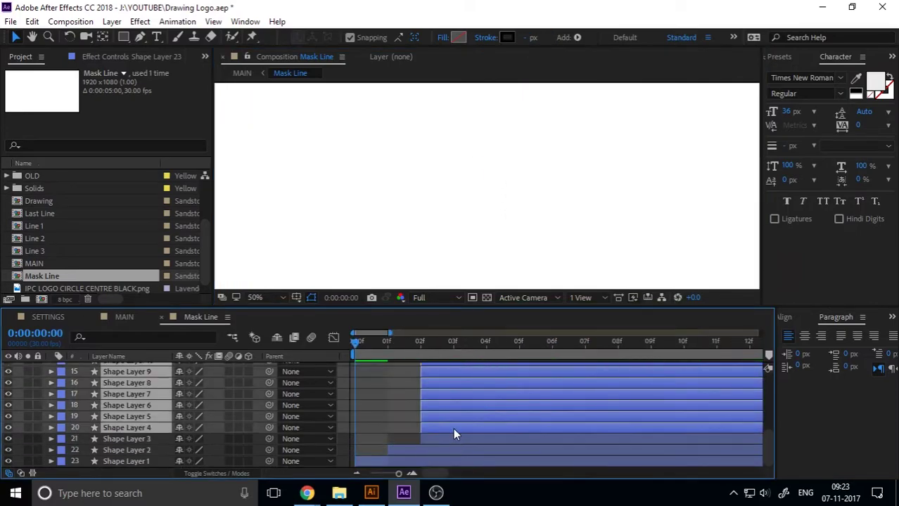
left_click_drag(473, 428, 603, 374)
left_click_drag(453, 438, 616, 377)
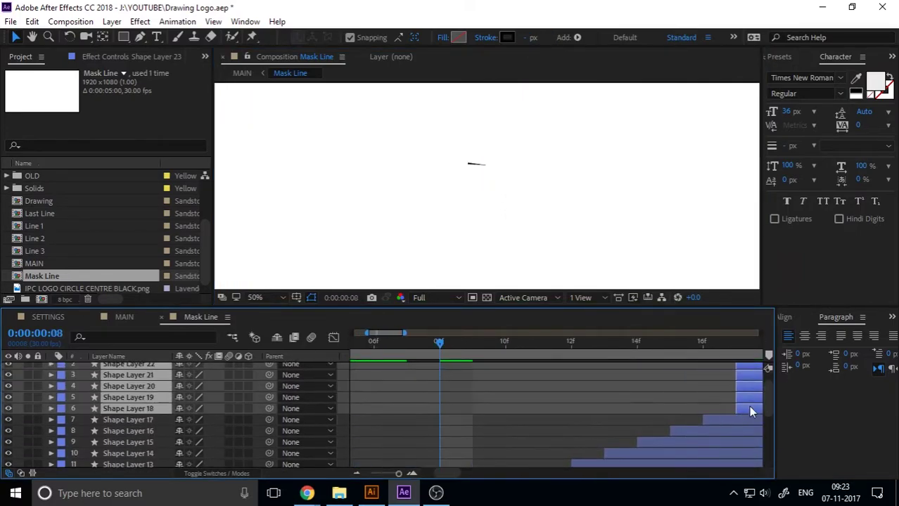
left_click_drag(747, 410, 684, 368)
Preview from the start to watch the black block build up.
key("semicolon")
key("Home")
key("space")
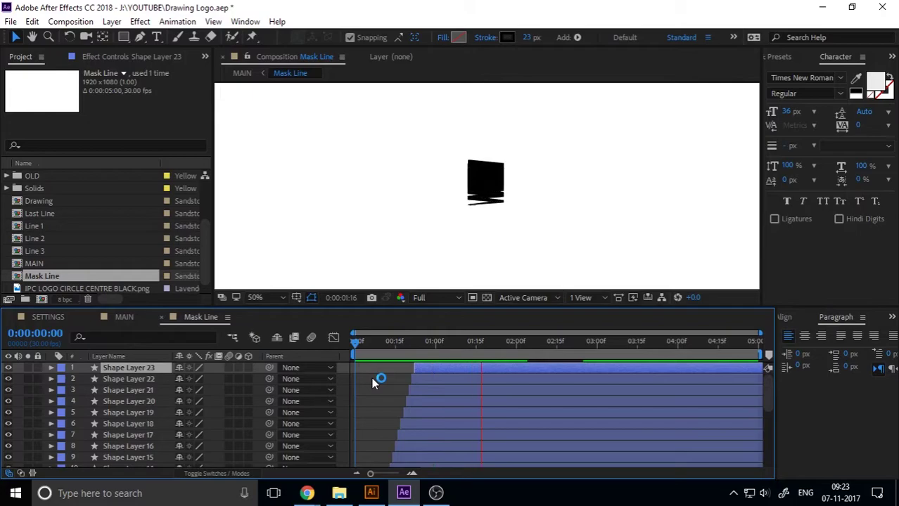
key("space")
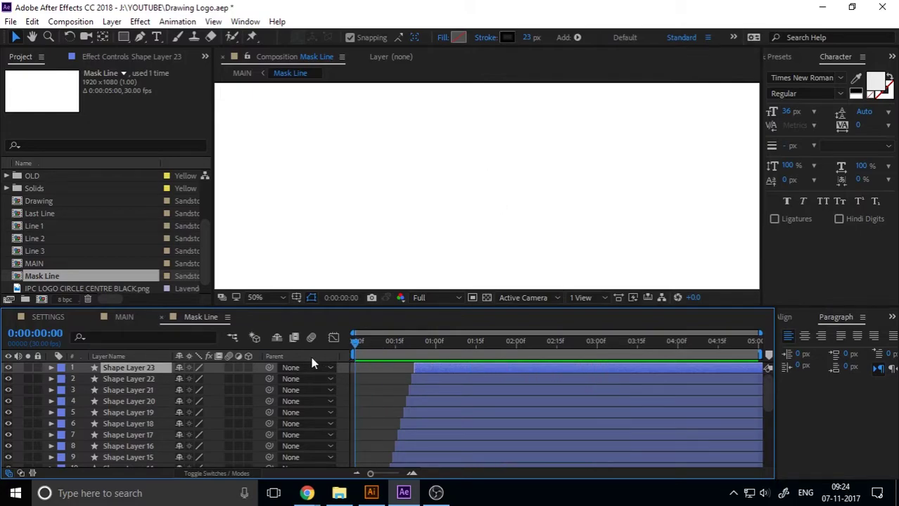
Back in MAIN, drag IPC LOGO CIRCLE CENTRE BLACK.png into the timeline and set its Scale to 2%.
left_click(160, 317)
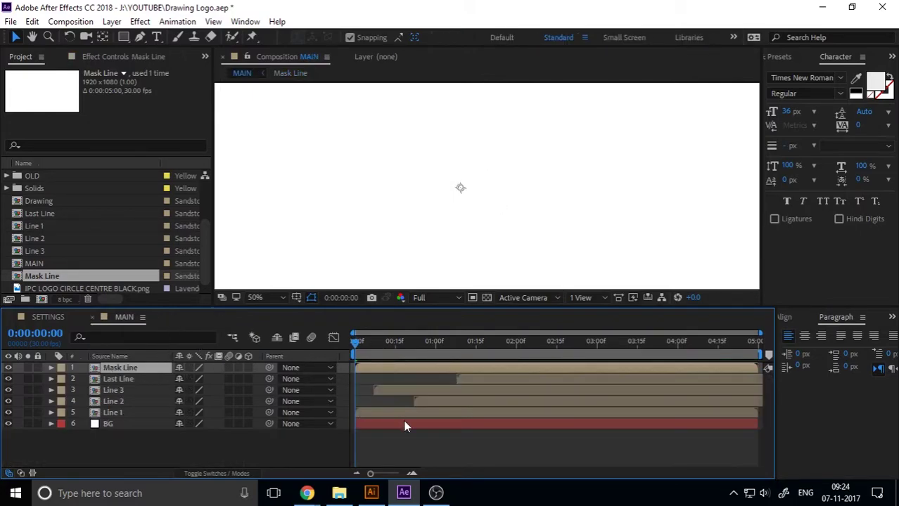
left_click_drag(356, 338, 569, 383)
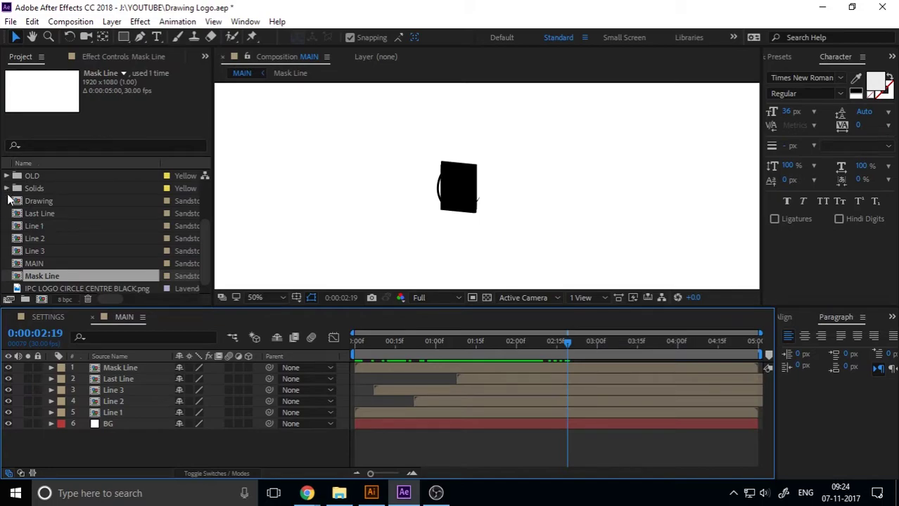
scroll(94, 245, "down", 1)
left_click(73, 277)
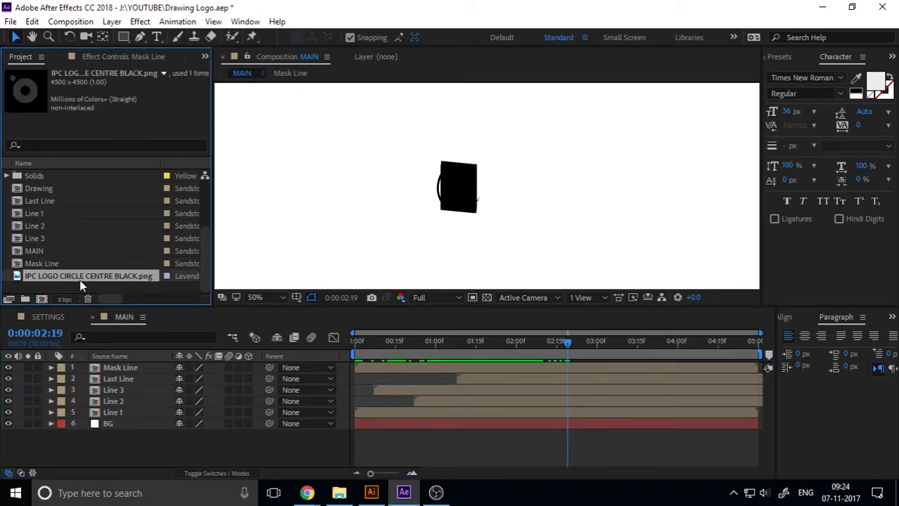
left_click_drag(84, 280, 157, 384)
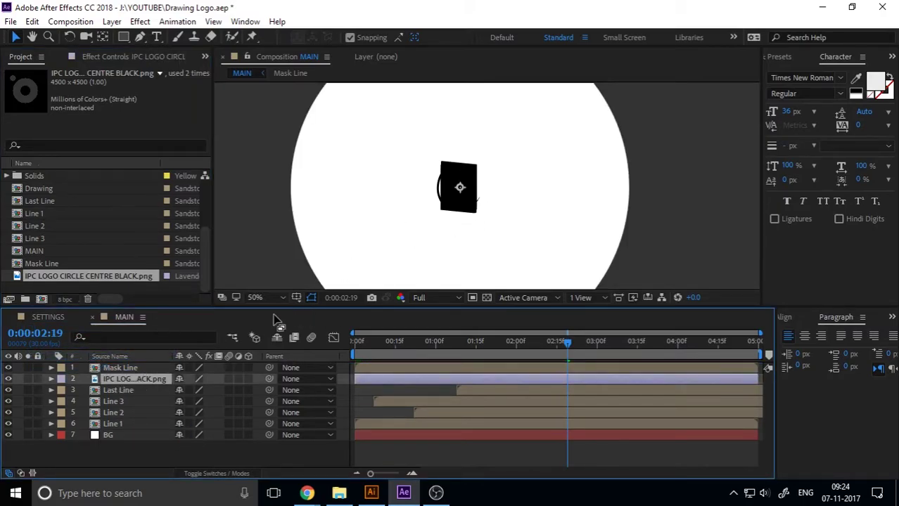
key("s")
left_click_drag(215, 391, 157, 398)
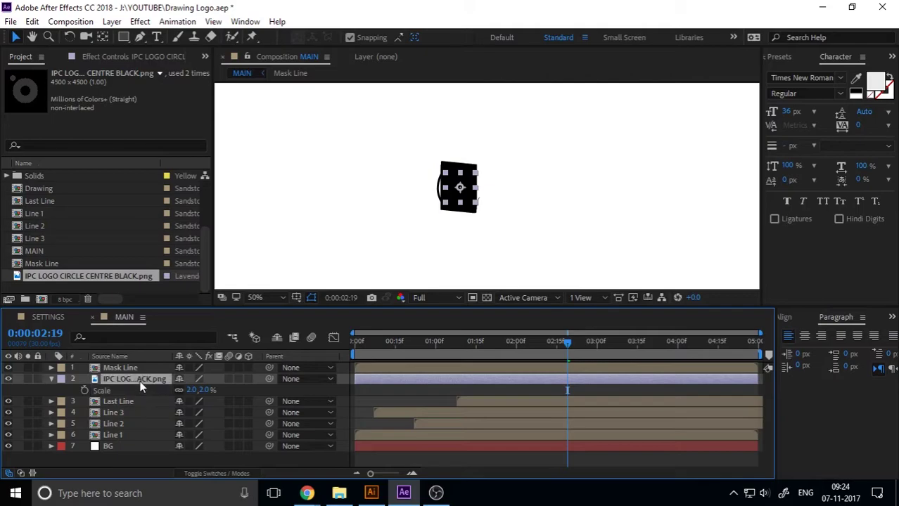
Pre-compose the logo image layer into a composition named LOGO.
right_click(142, 386)
left_click(179, 428)
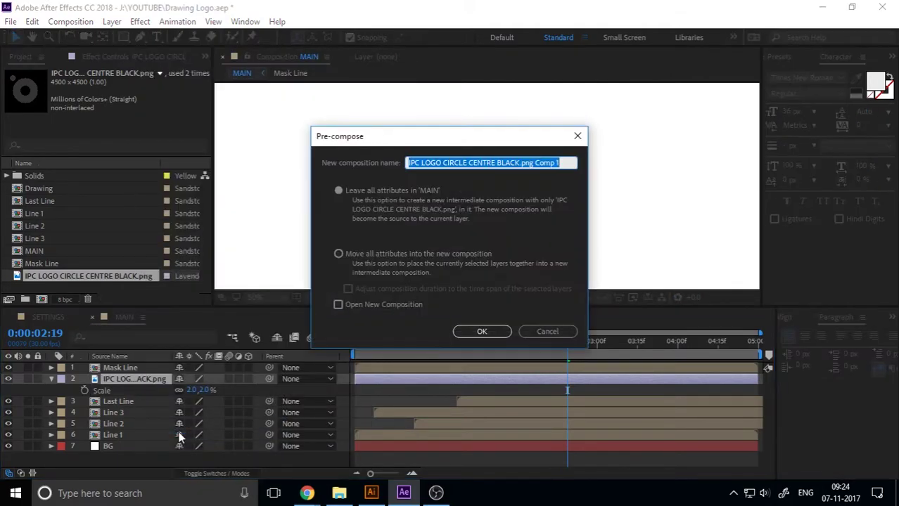
type("LOGO")
key("Return")
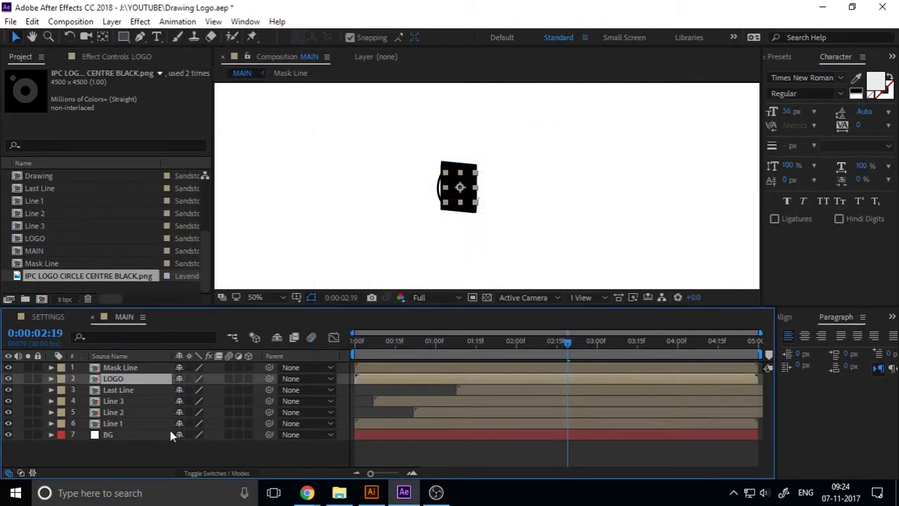
Inspect the logo image inside LOGO, then return to MAIN and select Mask Line.
double_click(137, 380)
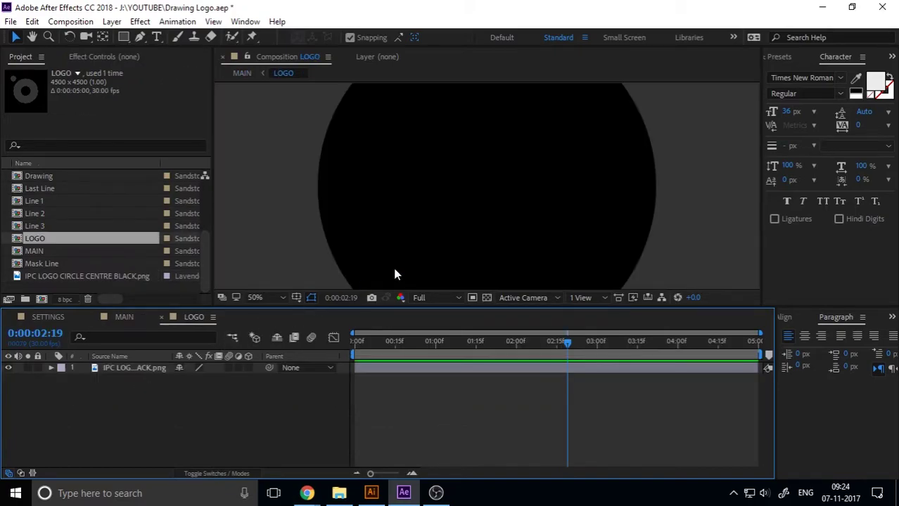
scroll(492, 216, "down", 1)
scroll(479, 231, "up", 1)
left_click(524, 211)
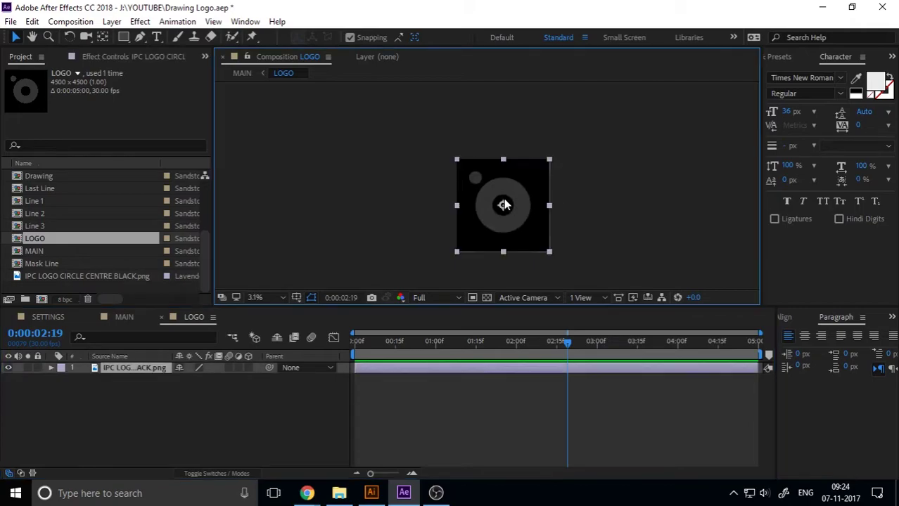
left_click(107, 386)
left_click(124, 368)
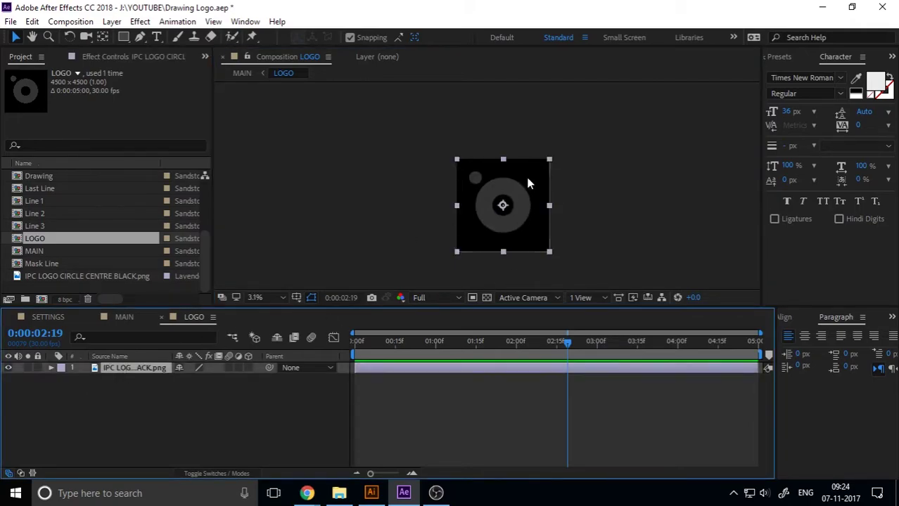
left_click(124, 317)
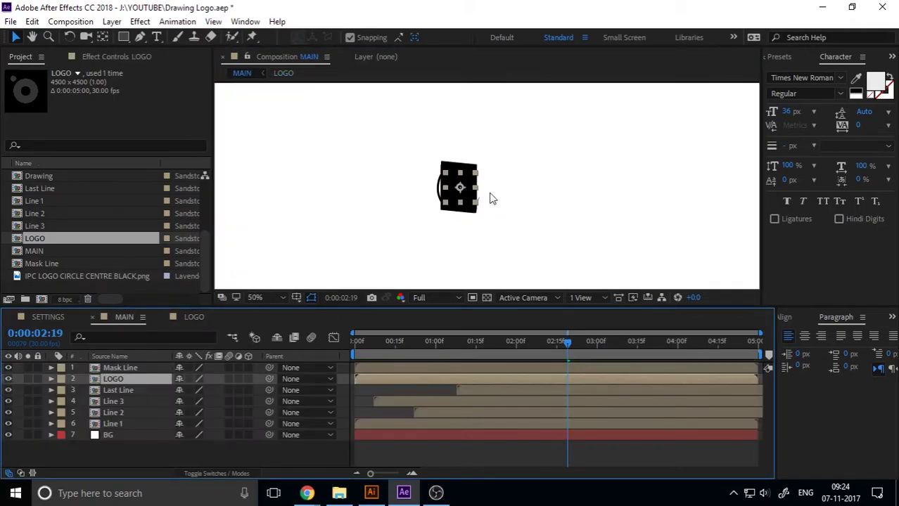
scroll(453, 190, "up", 1)
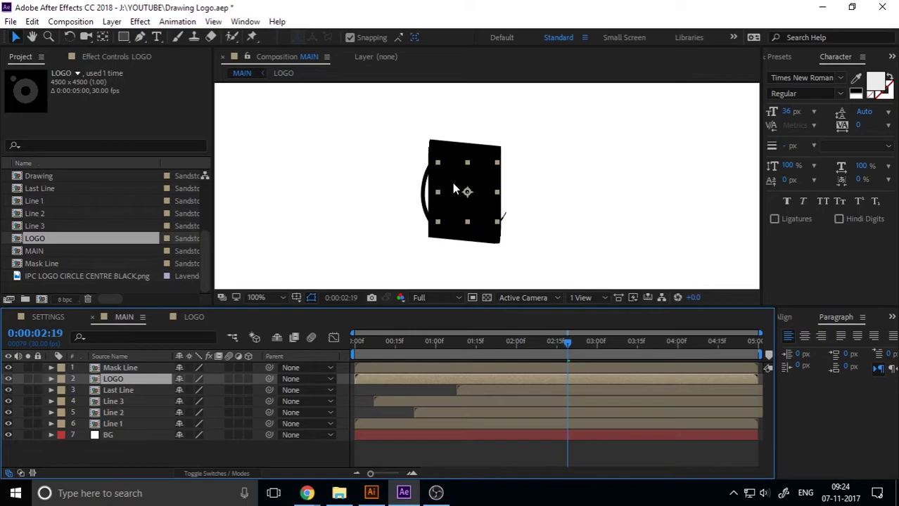
left_click(128, 370)
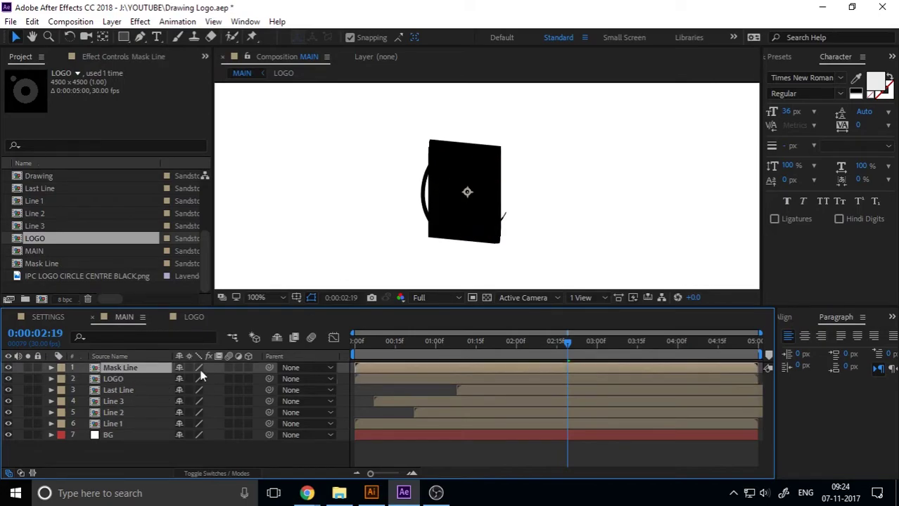
Set the LOGO layer's track matte to Alpha Matte "Mask Line".
left_click(20, 473)
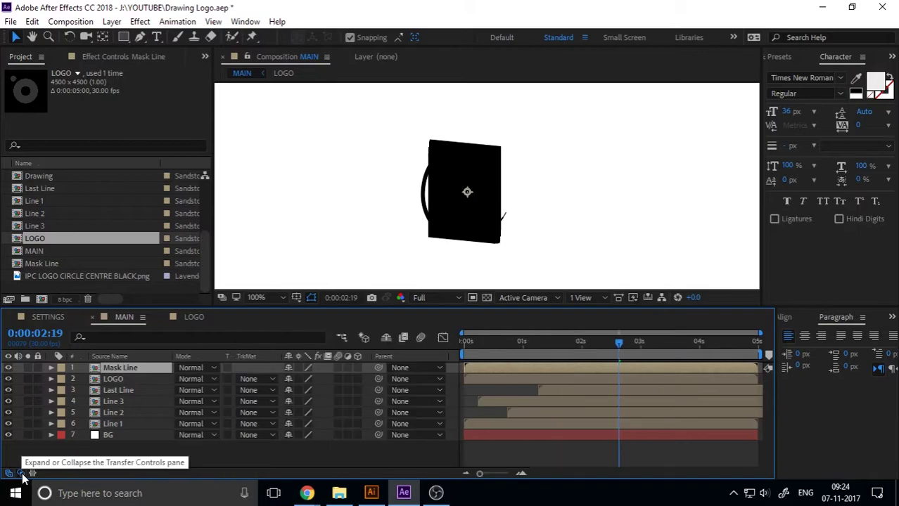
left_click(9, 474)
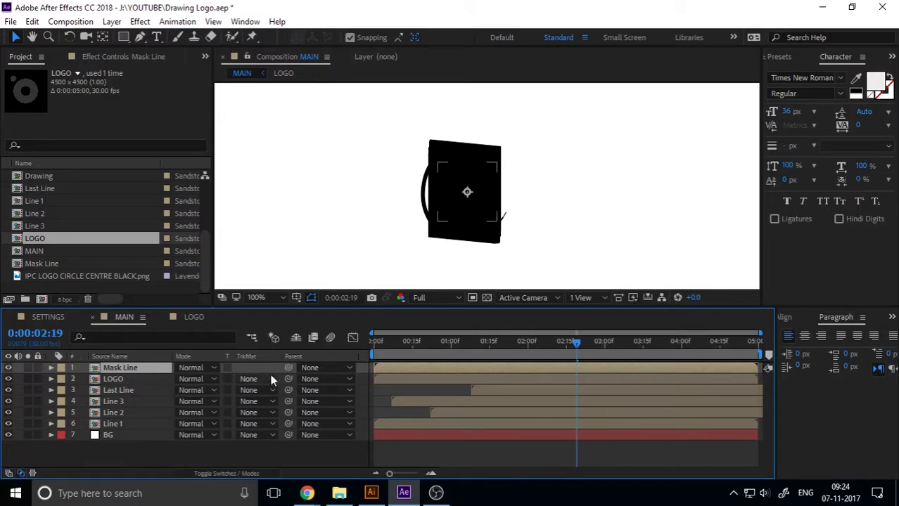
left_click(235, 379)
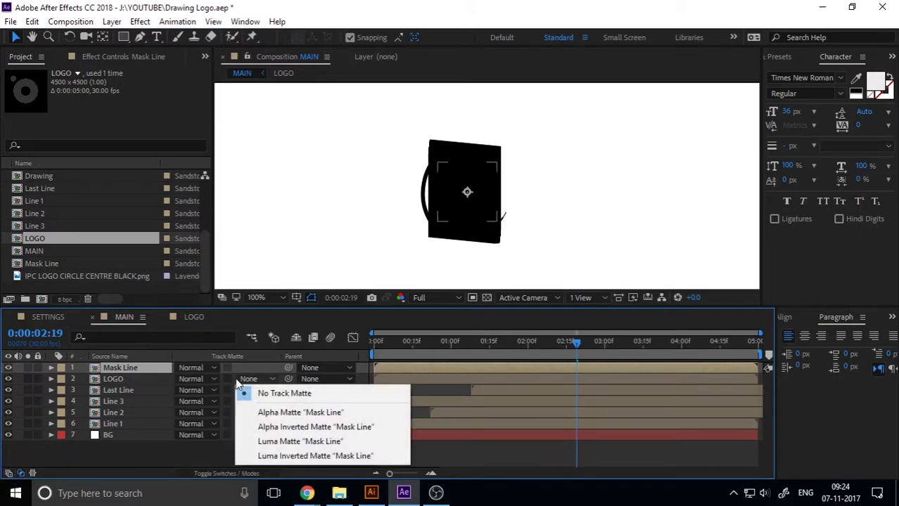
left_click(301, 413)
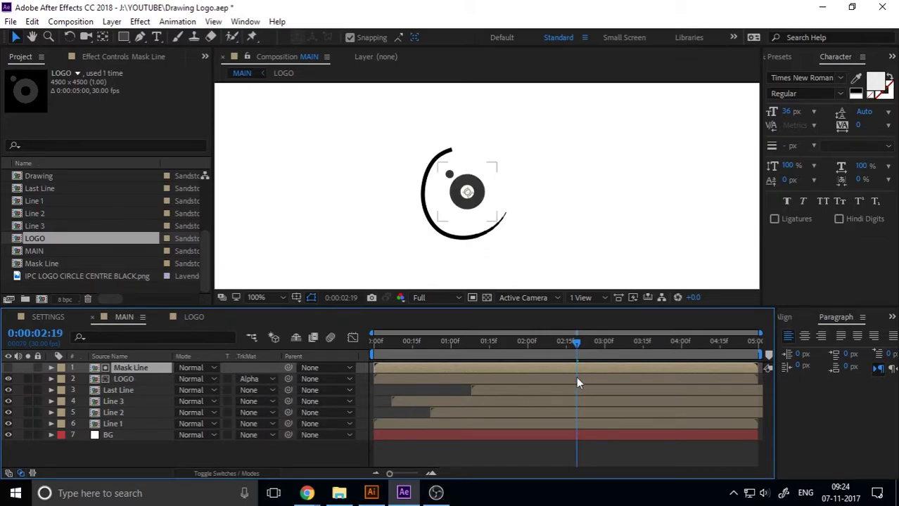
With the four line layers hidden, try the inverted alpha matte on LOGO and preview the reveal.
left_click_drag(571, 357, 463, 366)
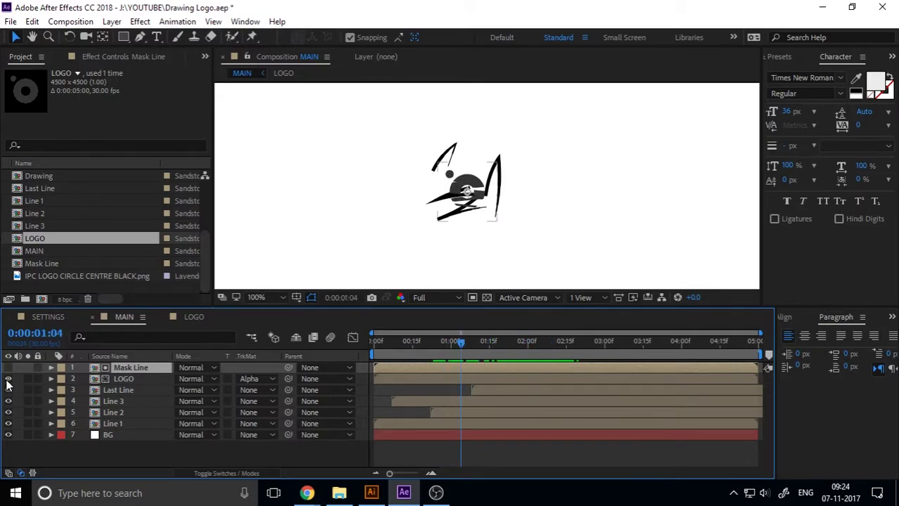
left_click_drag(8, 390, 9, 424)
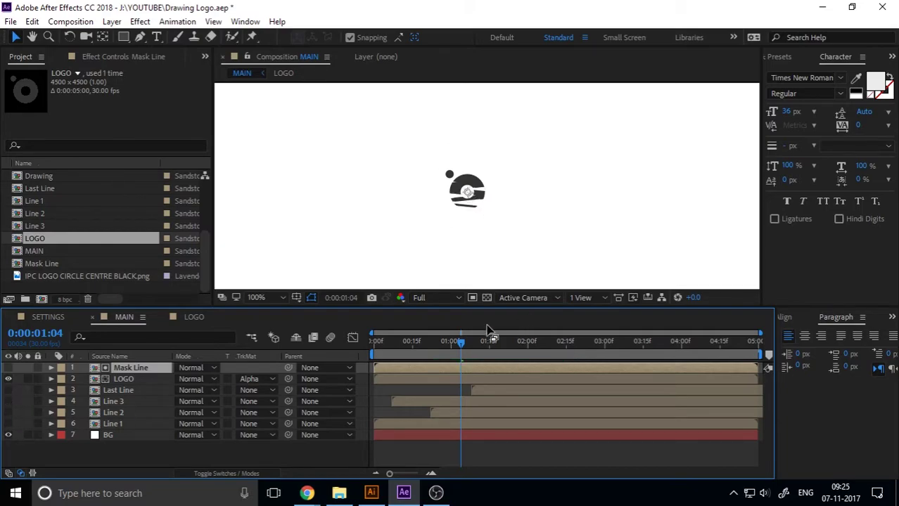
mouse_move(453, 345)
left_mouse_down()
mouse_move(378, 349)
mouse_move(517, 353)
mouse_move(451, 347)
left_mouse_up()
left_click(249, 379)
left_click(364, 428)
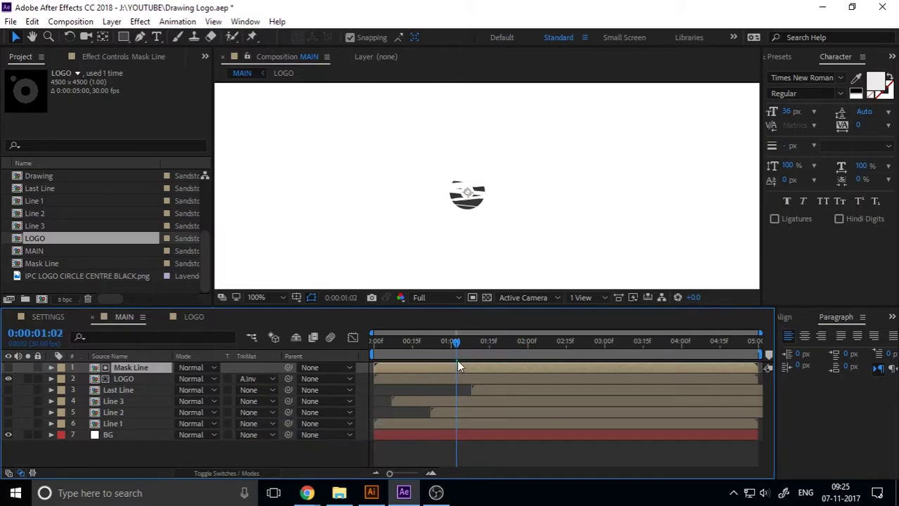
left_click_drag(455, 348, 386, 347)
key("Home")
key("space")
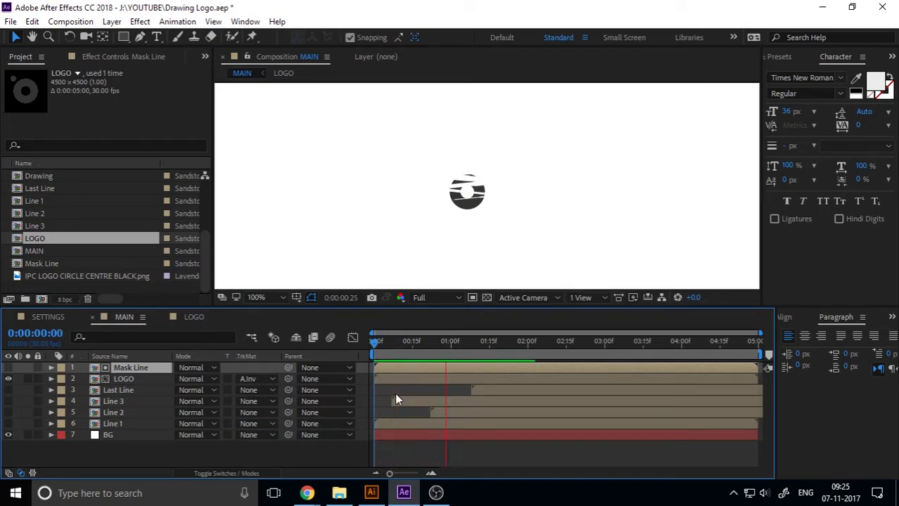
left_click(258, 380)
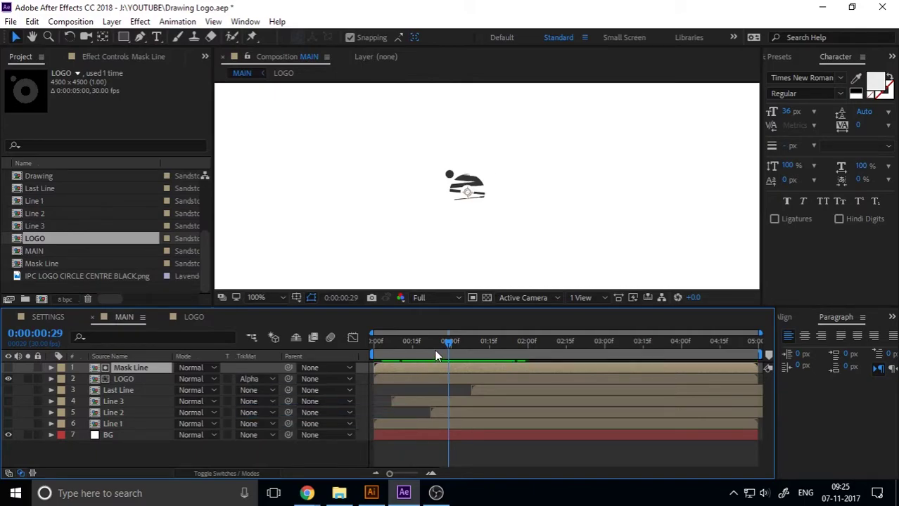
key("space")
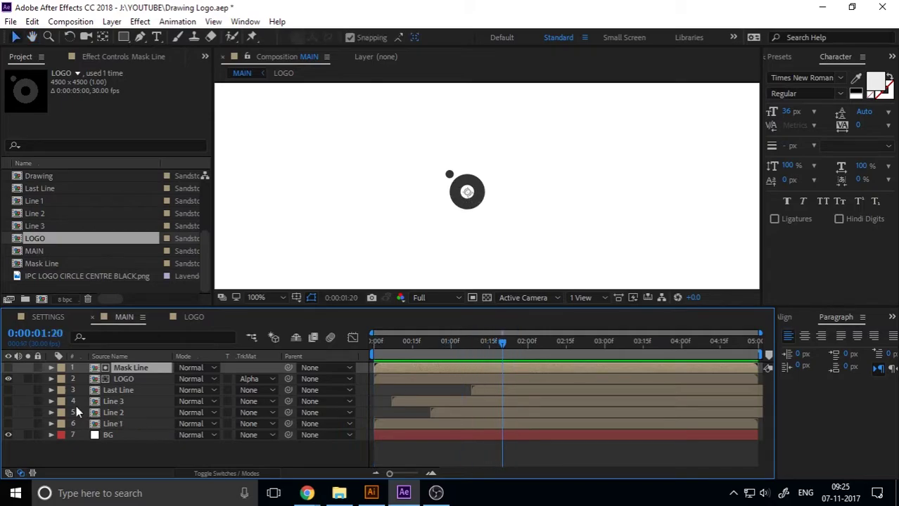
Show the line layers again and shift Mask Line to start around 0:00:20, then preview.
left_click_drag(16, 394, 8, 428)
left_click(161, 451)
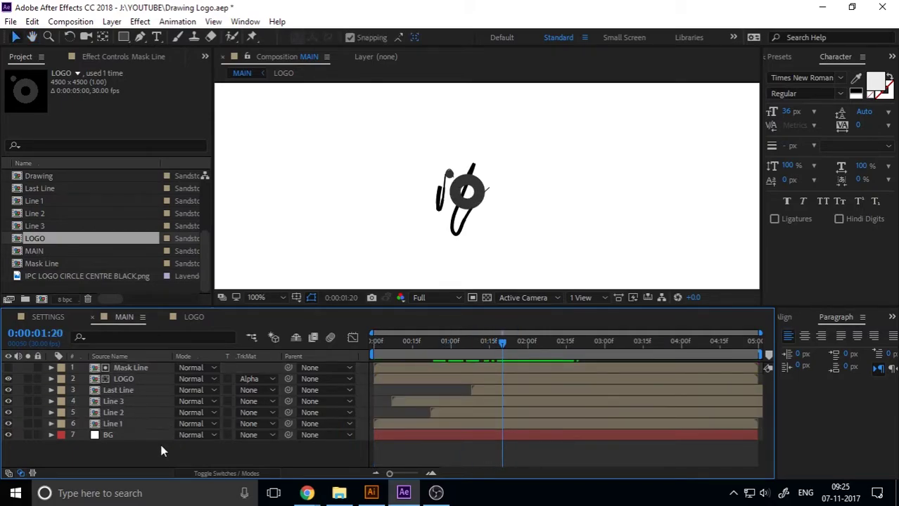
left_click(407, 384)
left_click_drag(399, 371, 327, 366)
key("space")
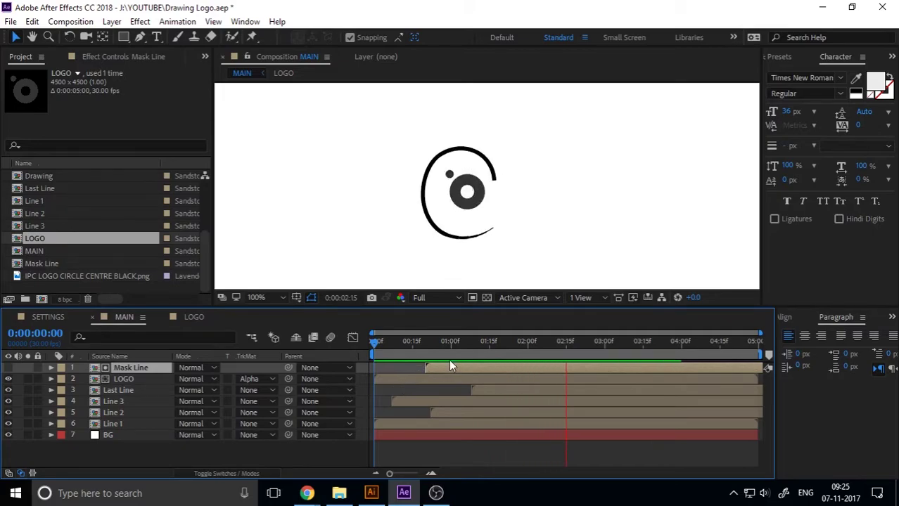
left_click_drag(468, 342, 576, 360)
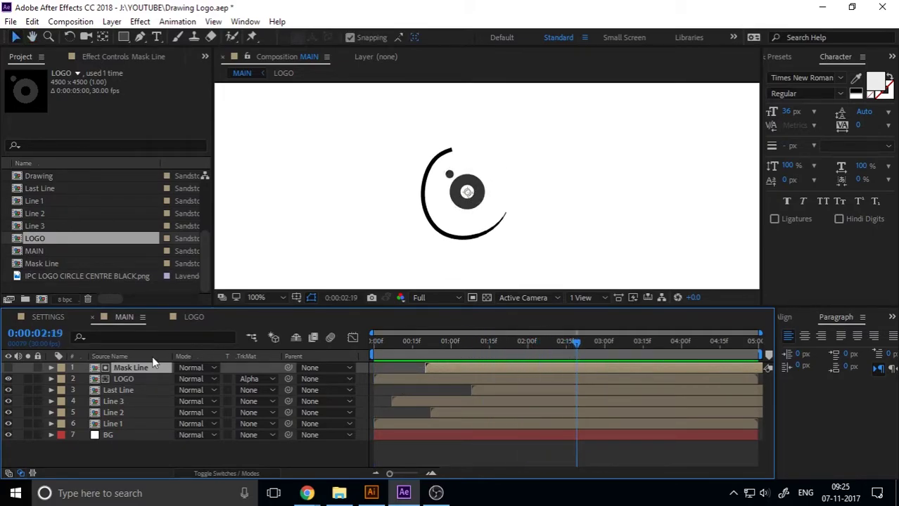
Set Mask Line's Scale to 156% and the LOGO layer's Scale to 4%.
left_click(139, 379)
key("s")
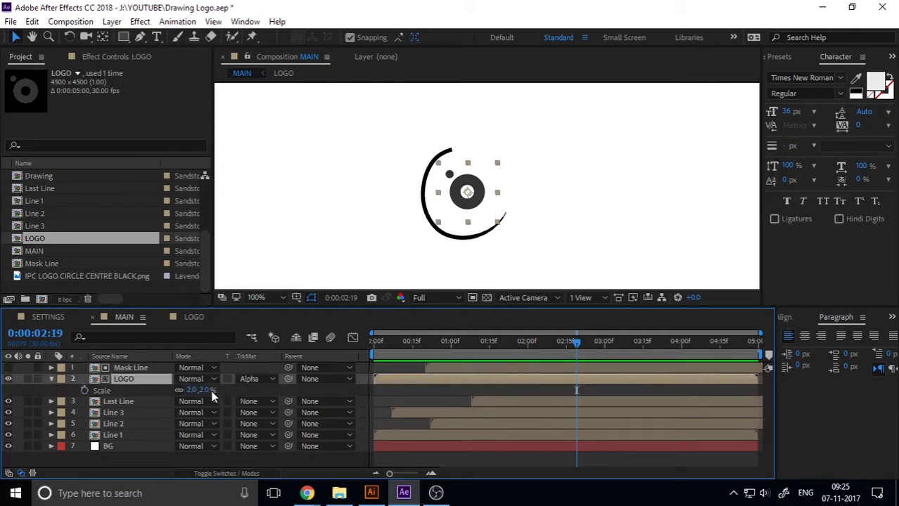
left_click(141, 369, "ctrl")
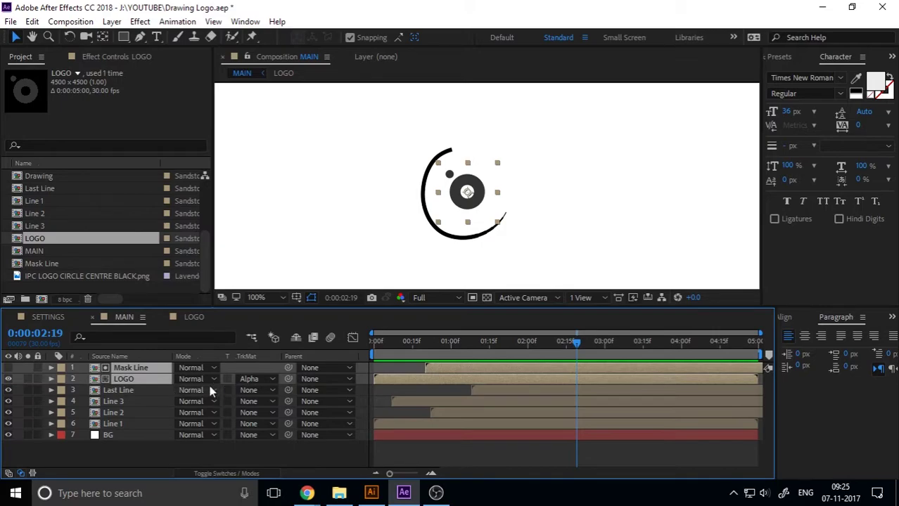
key("s")
left_click_drag(219, 379, 261, 381)
mouse_move(206, 406)
left_mouse_down()
mouse_move(229, 401)
mouse_move(206, 401)
left_mouse_up()
Replay the animation from the start and scrub the end to check the resized reveal.
left_click_drag(576, 351, 506, 351)
key("Home")
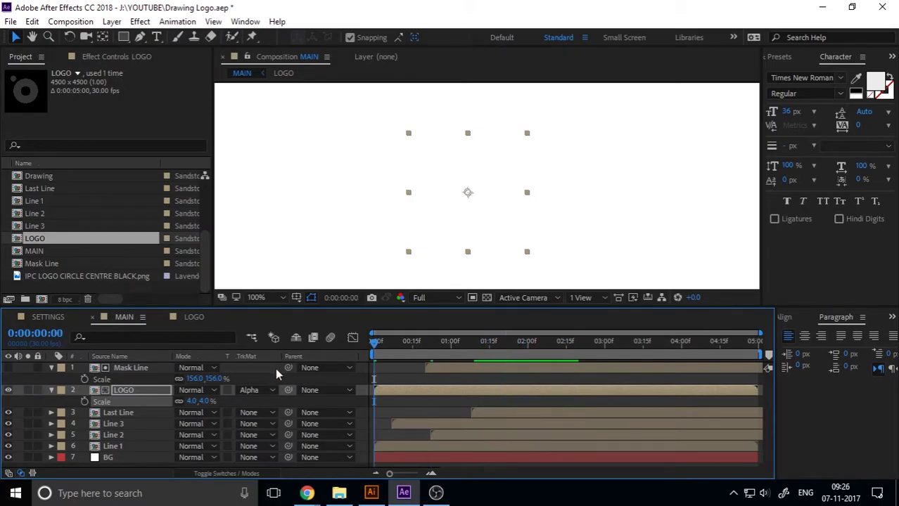
key("space")
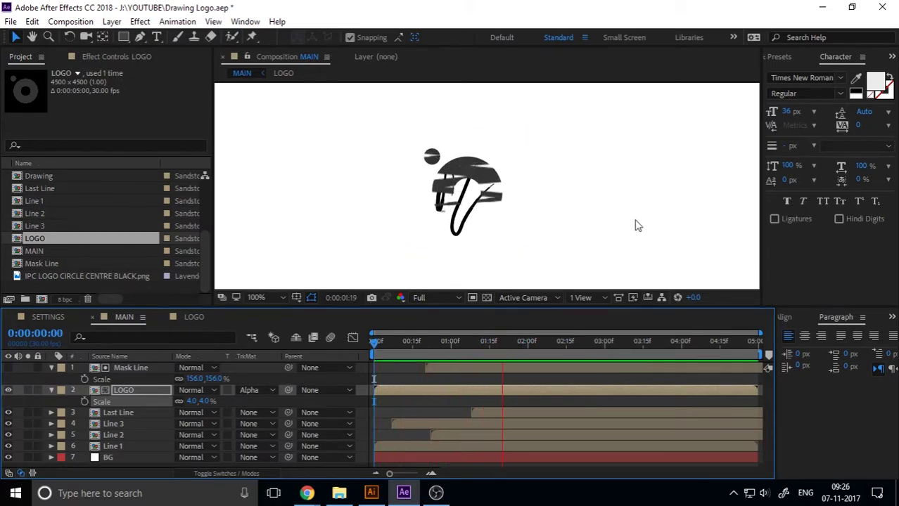
key("space")
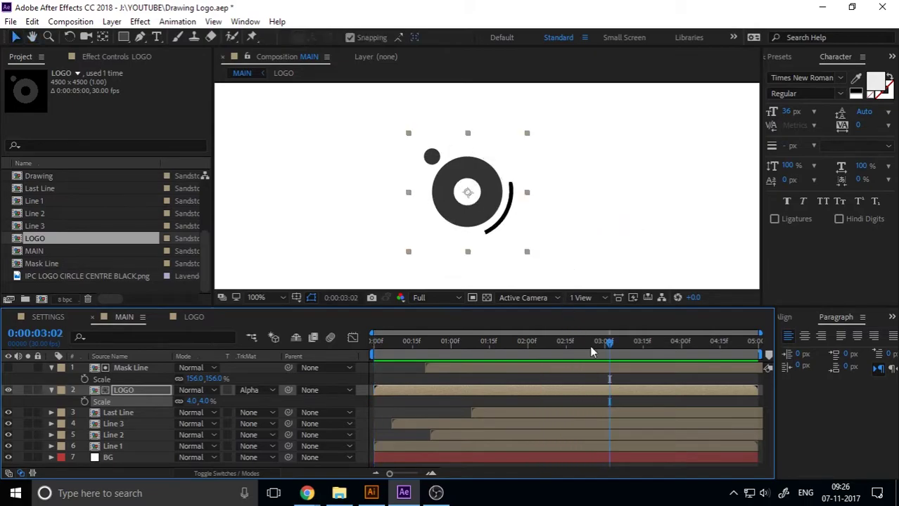
left_click_drag(603, 344, 568, 351)
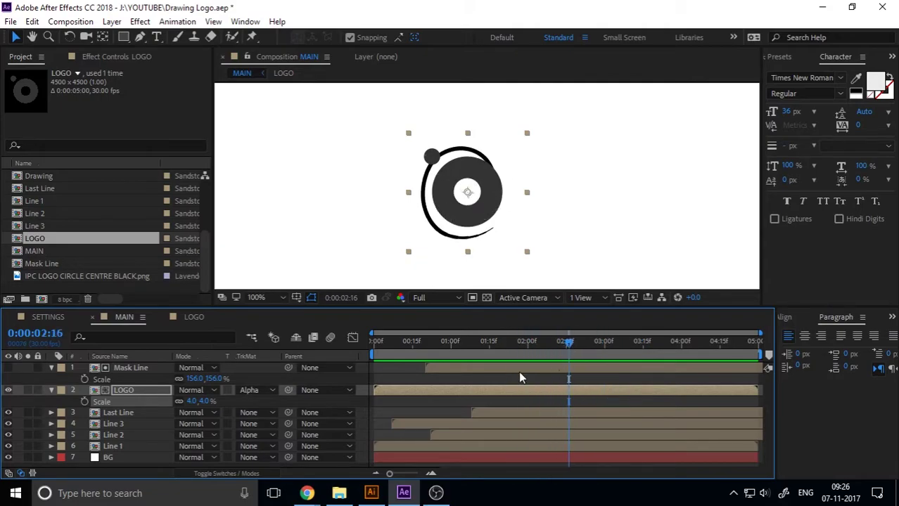
Nudge the LOGO layer slightly later and Mask Line's start slightly earlier, scrubbing to check.
left_click(485, 373)
left_click_drag(463, 388, 465, 368)
left_click(570, 344)
left_click_drag(578, 349, 530, 355)
Drag the Last Line layer to start near 0:00:00, previewing after each adjustment.
left_click(533, 415)
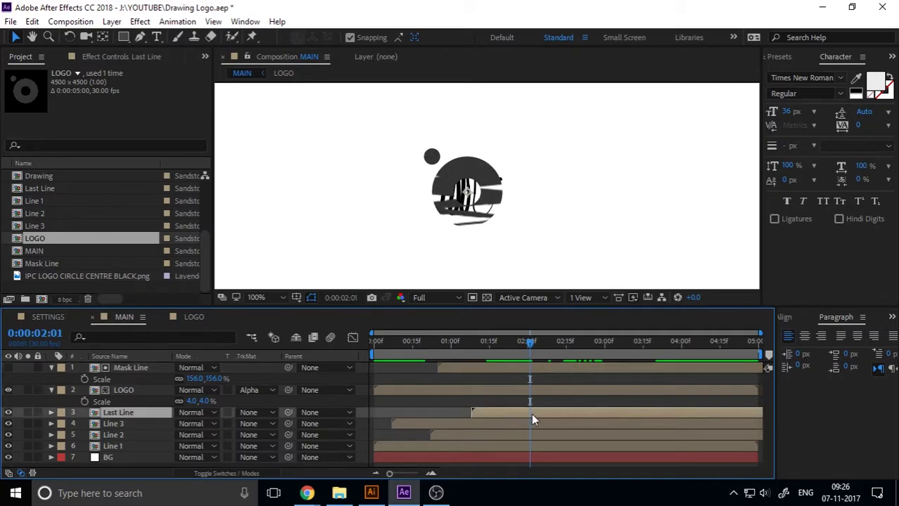
left_click_drag(532, 415, 491, 409)
key("Home")
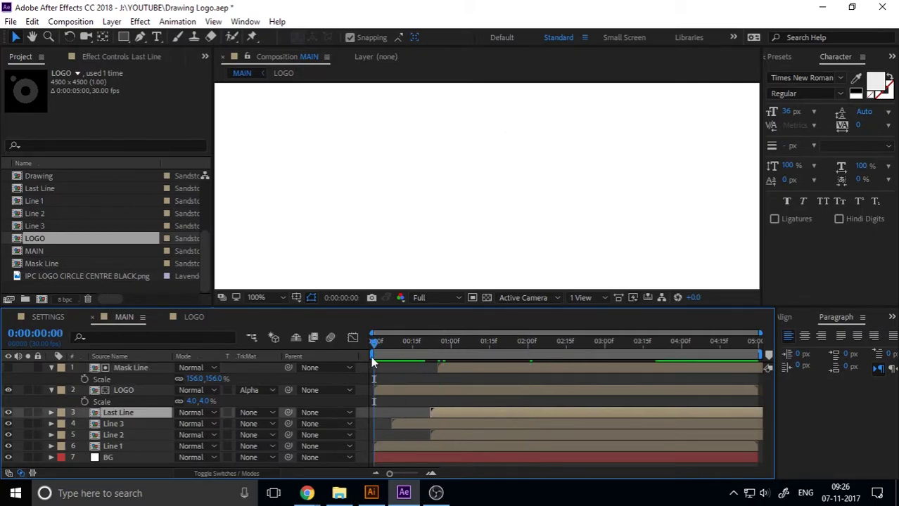
key("space")
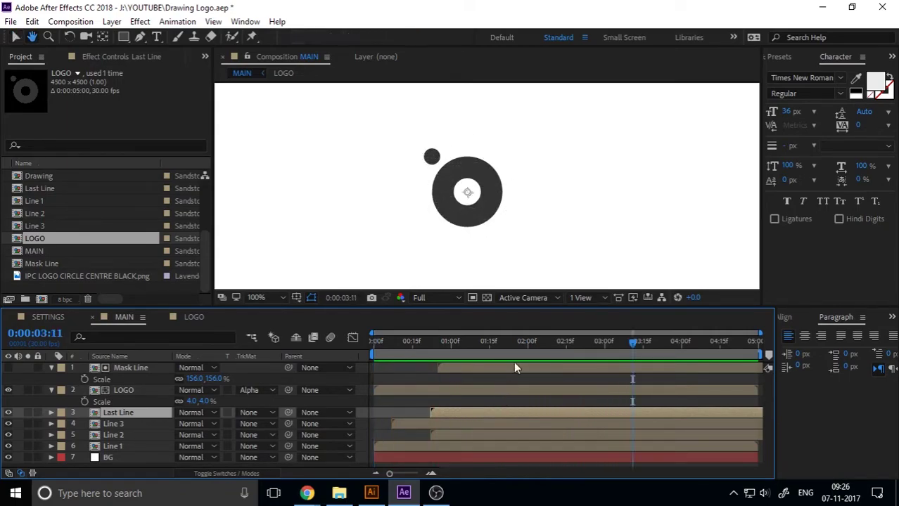
left_click(531, 343)
left_click_drag(531, 343, 600, 384)
left_click_drag(601, 415, 550, 415)
key("Home")
key("space")
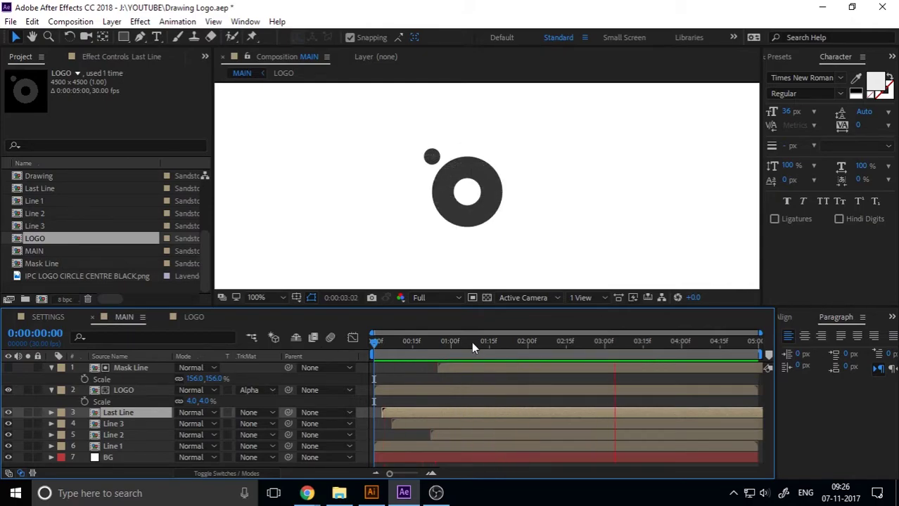
key("space")
key("space")
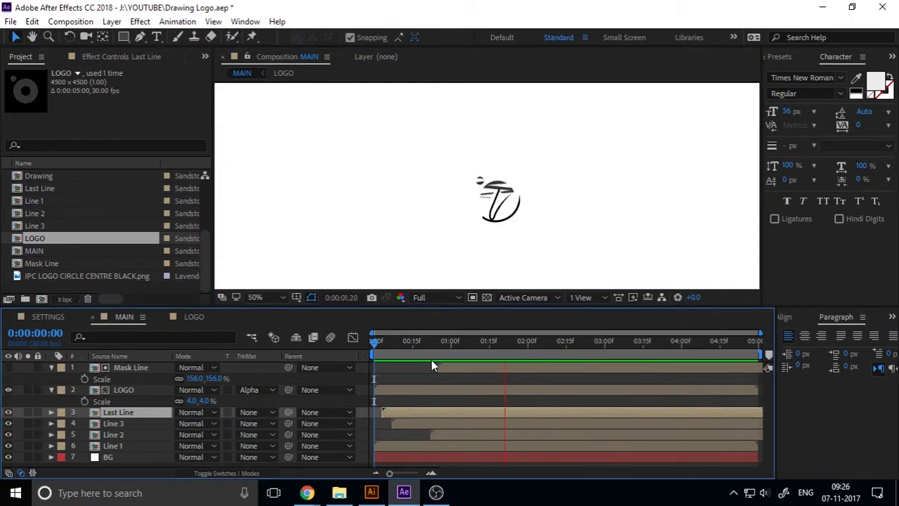
Inspect the Line 3, Line 2, Line 1 and Last Line compositions and preview MAIN.
double_click(35, 225)
left_click(123, 316)
left_click(113, 434)
double_click(132, 434)
left_click(123, 317)
double_click(112, 446)
left_click(124, 317)
key("Home")
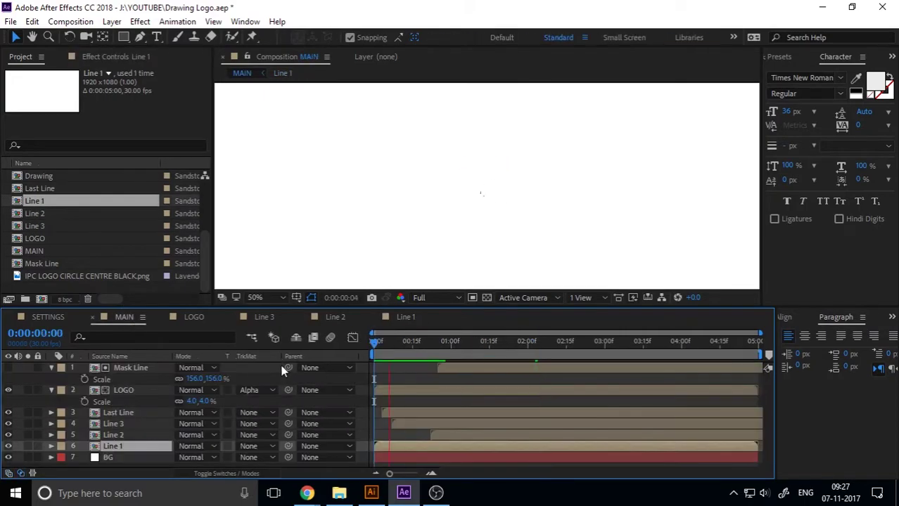
key("space")
double_click(118, 412)
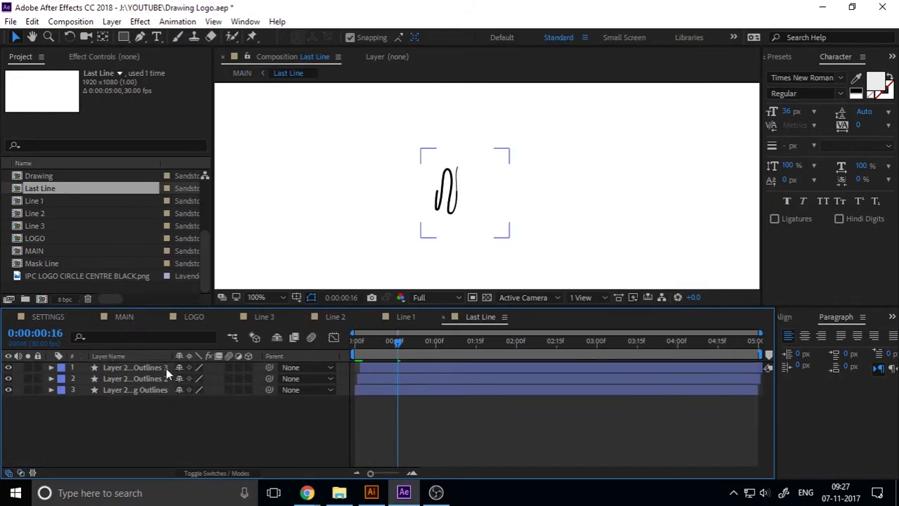
left_click(124, 317)
key("Home")
key("space")
Delay the Line 2 and Line 3 layers slightly so the strokes draw in sequence, then preview.
left_click_drag(468, 435, 485, 434)
key("space")
left_click_drag(420, 425, 426, 427)
key("space")
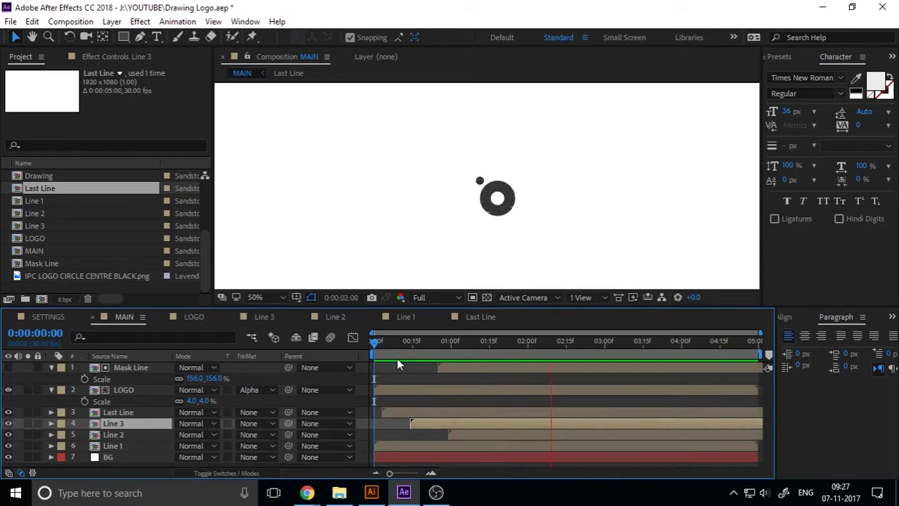
key("space")
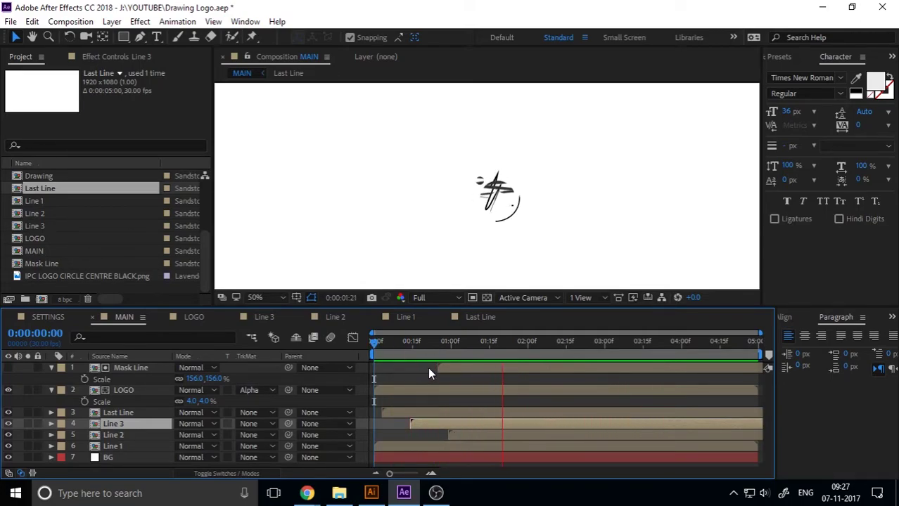
key("space")
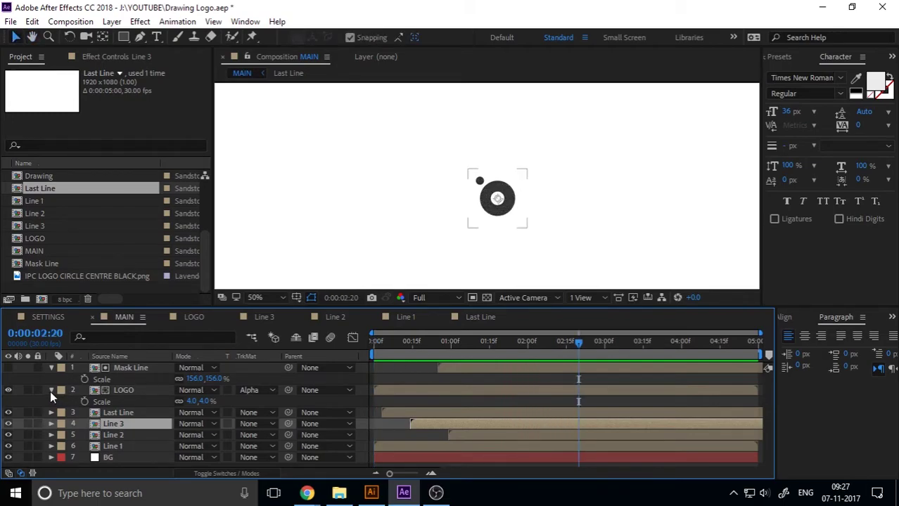
Collapse the LOGO and Mask Line Scale properties and deselect all layers.
left_click(52, 390)
left_click(52, 366)
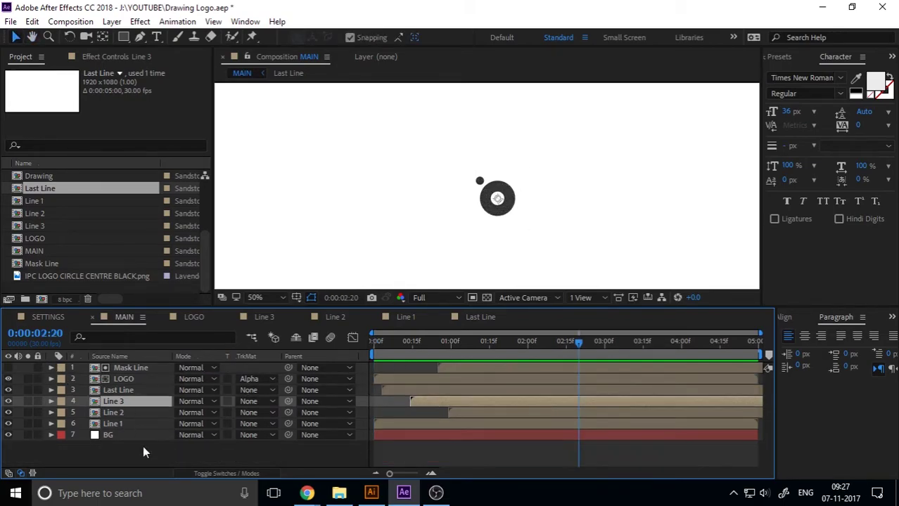
left_click(143, 447)
Add an IRSHAD PC text layer below the logo and make its colour black.
left_click(584, 237)
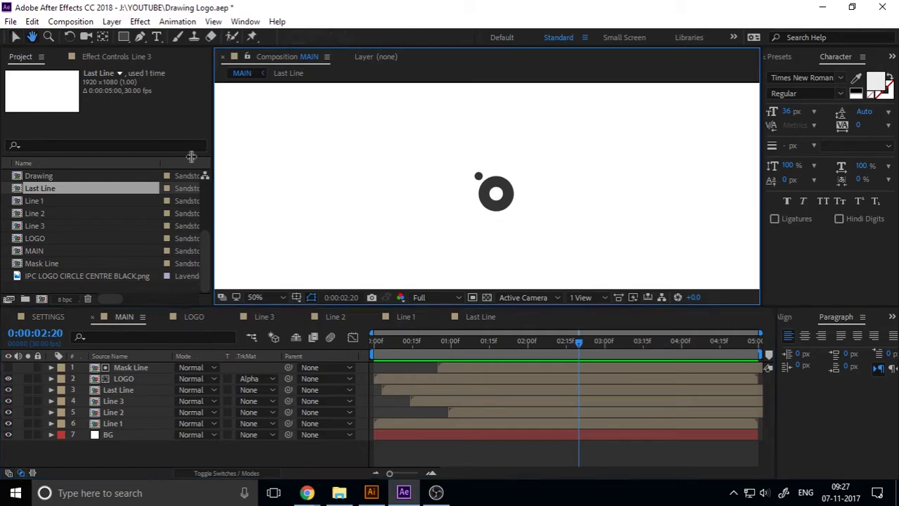
left_click(157, 38)
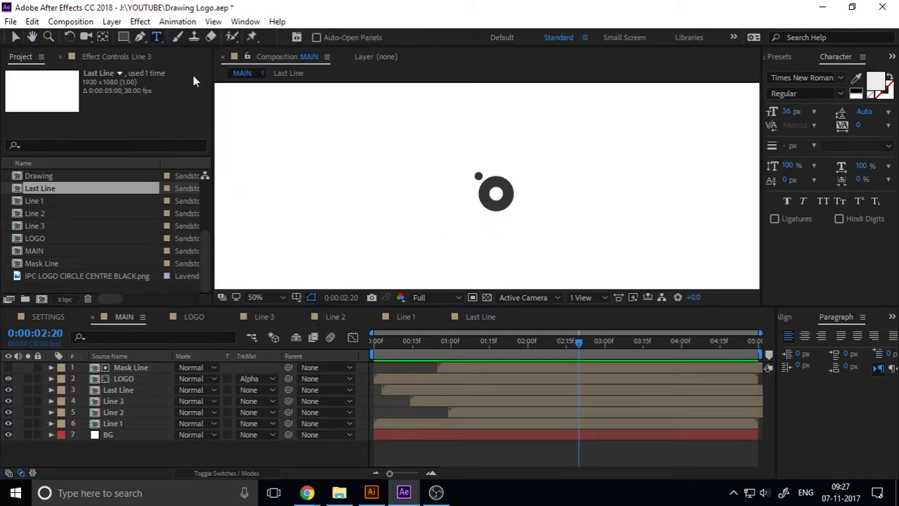
left_click(461, 238)
type("IP")
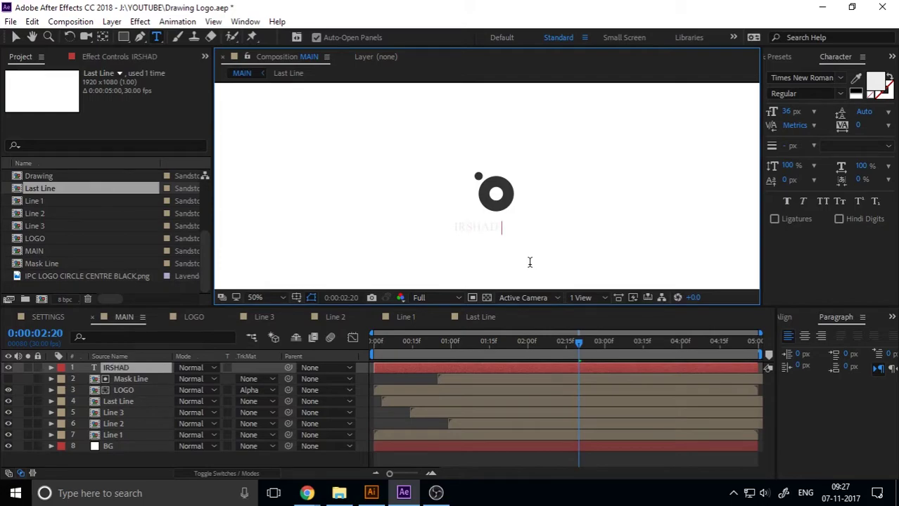
left_click(14, 37)
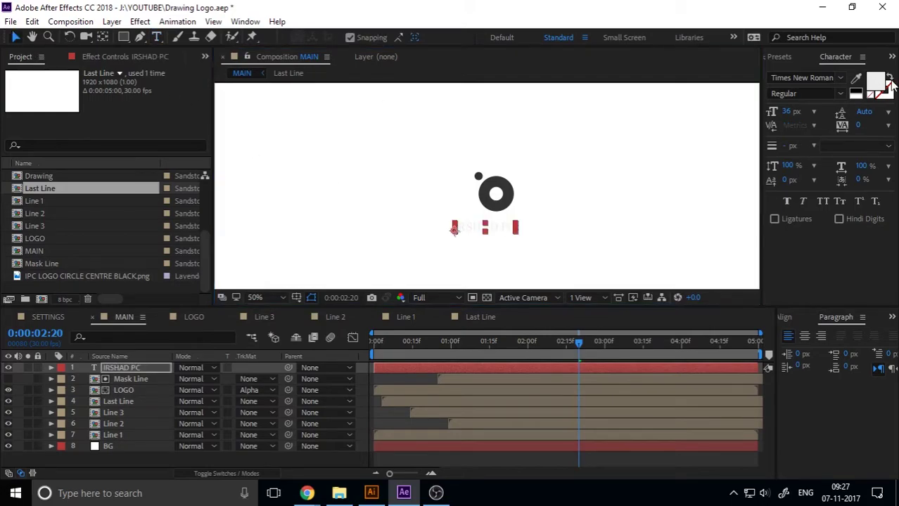
left_click(874, 80)
left_click_drag(549, 337, 509, 441)
left_click(795, 281)
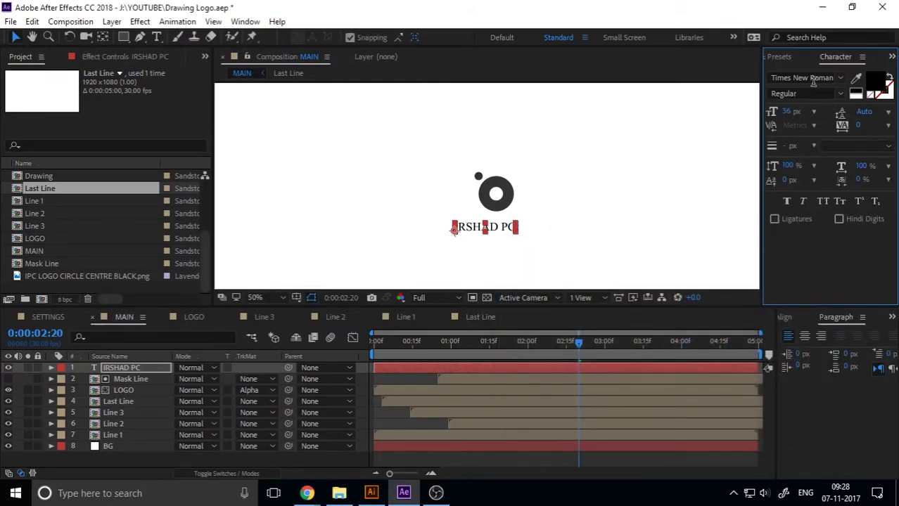
Change the title's font to UniSansBook by searching 'uni' in the Character panel.
left_click(813, 78)
left_click(812, 78)
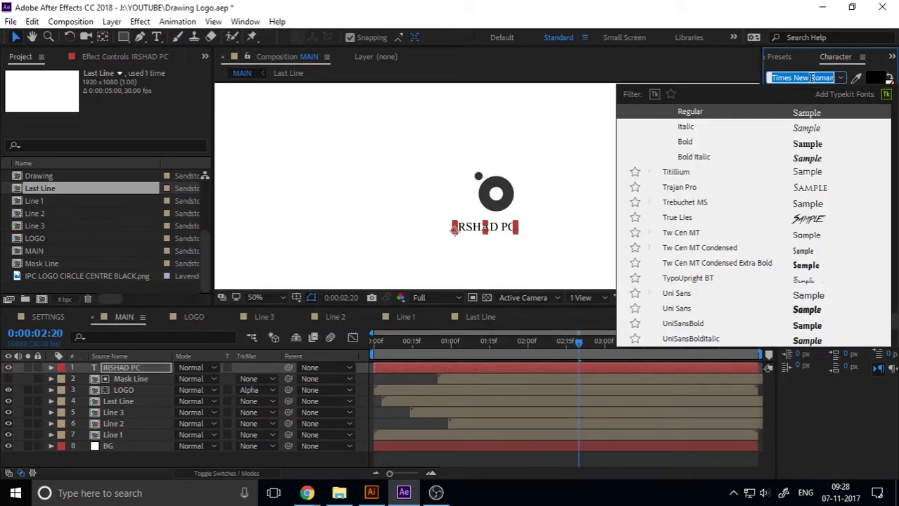
type("uni")
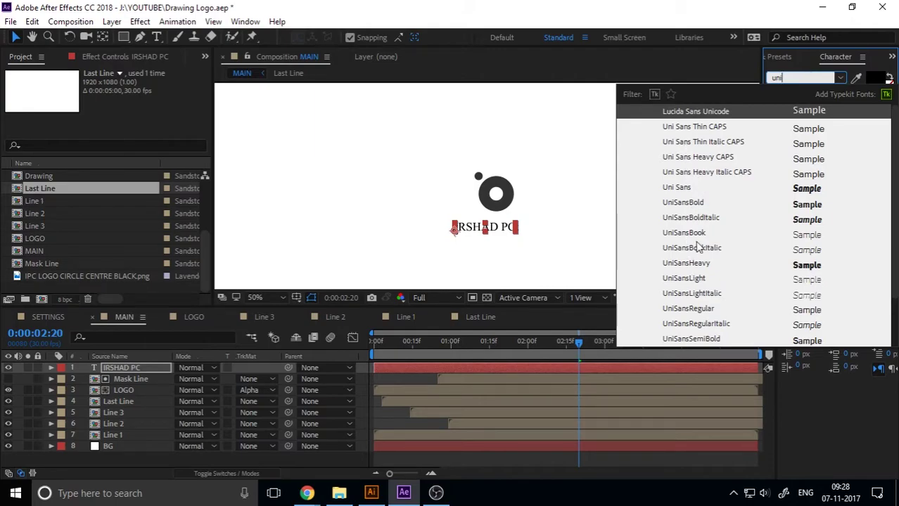
left_click(698, 241)
left_click(549, 251)
scroll(531, 236, "up", 2)
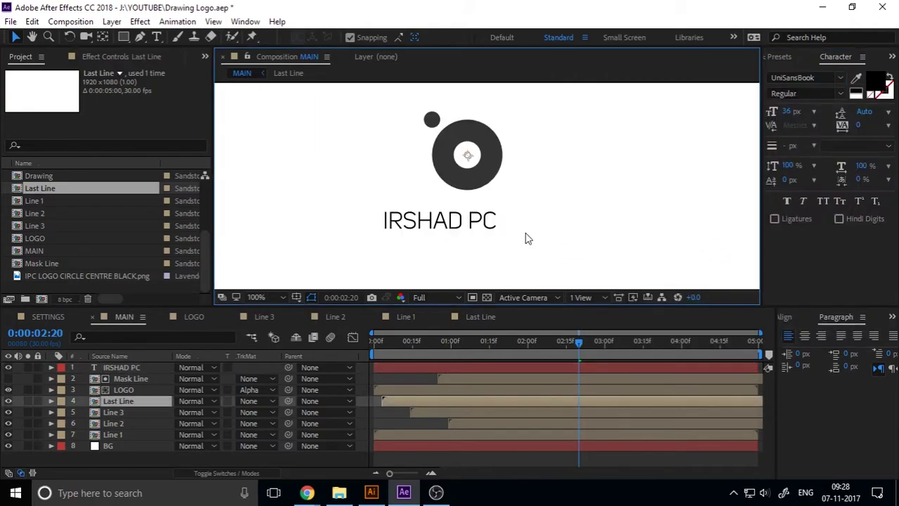
Nudge the IRSHAD PC title slightly up and right under the logo.
left_click(156, 369)
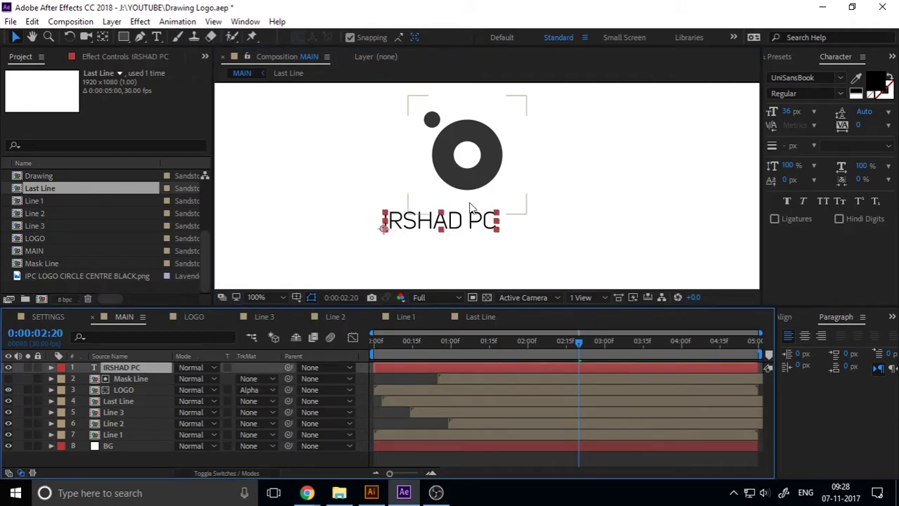
left_click_drag(464, 227, 481, 217)
left_click(605, 234)
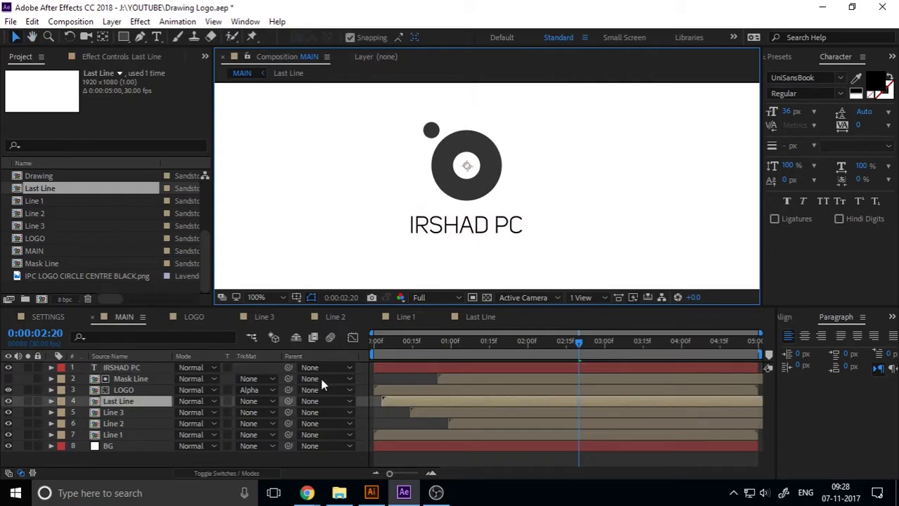
Pre-compose the IRSHAD PC text layer into a composition named TEXT.
left_click(127, 367)
right_click(120, 371)
left_click(160, 428)
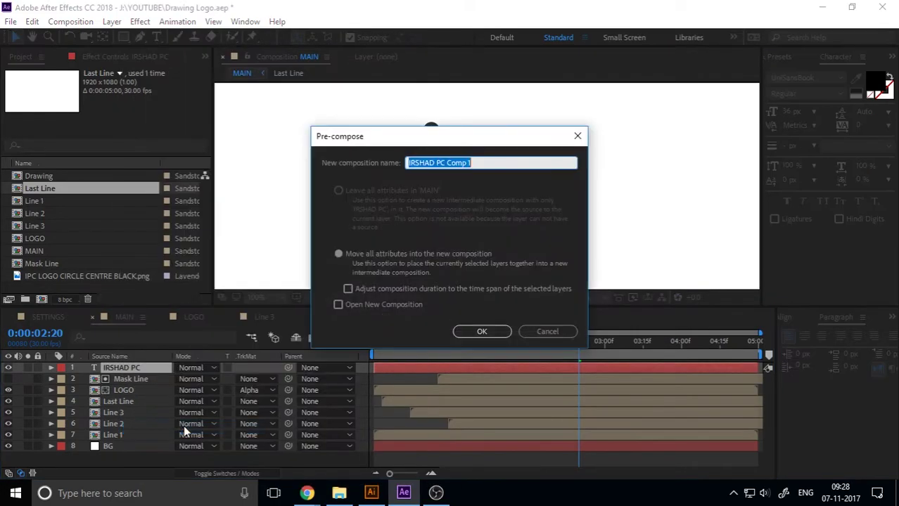
type("TEXT")
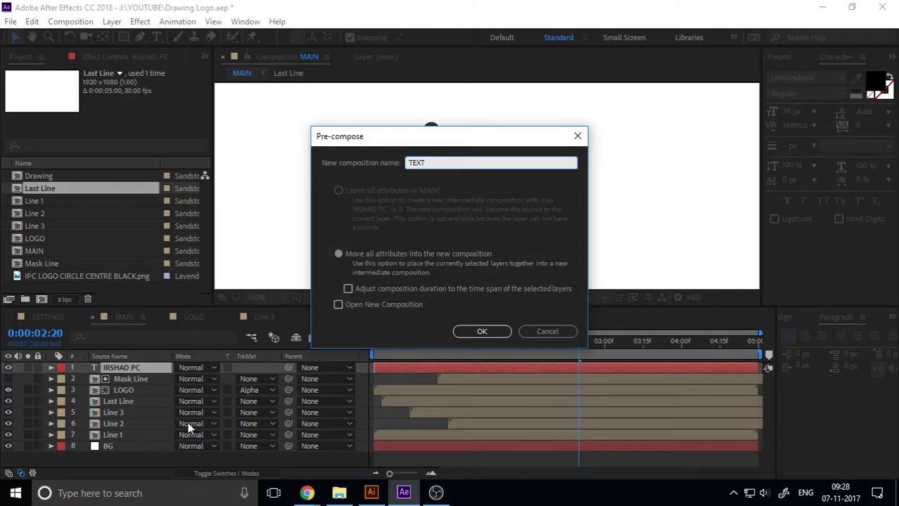
key("Return")
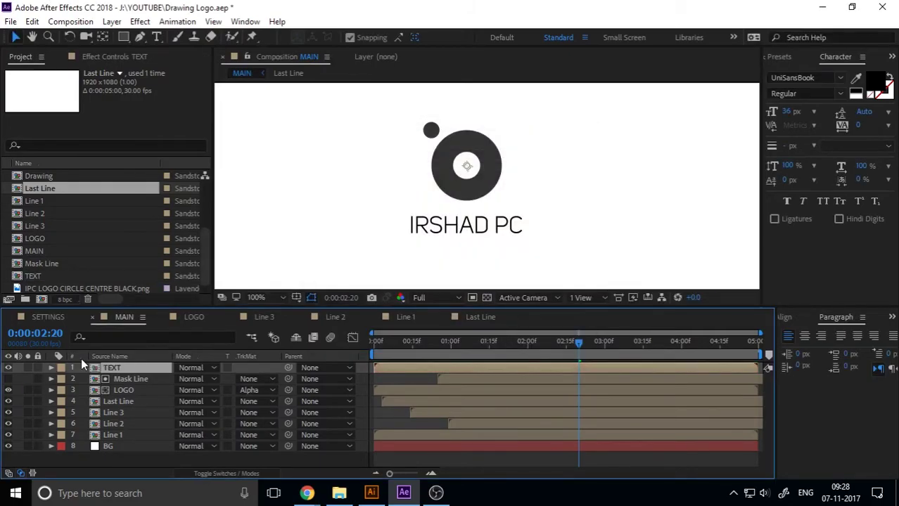
left_click(149, 459)
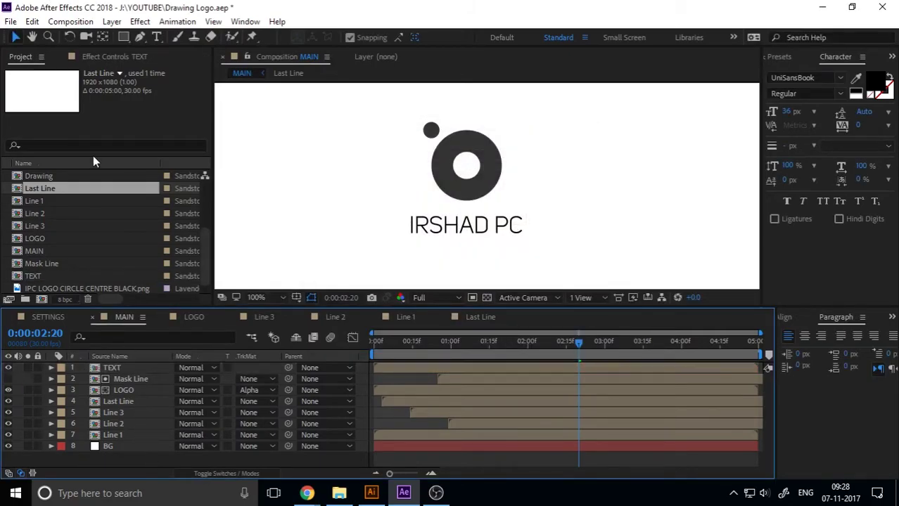
Draw a horizontal Pen line just above the IRSHAD PC title with a 1 px stroke.
left_click(140, 38)
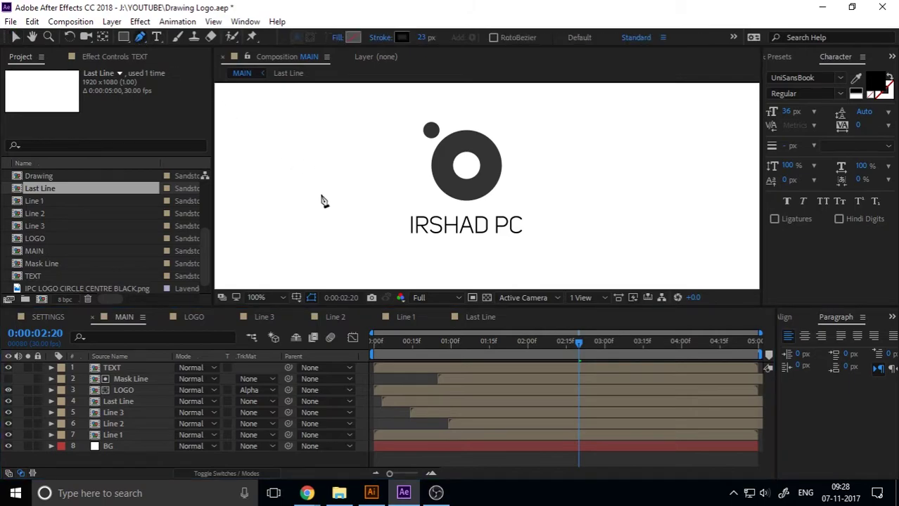
left_click(139, 41)
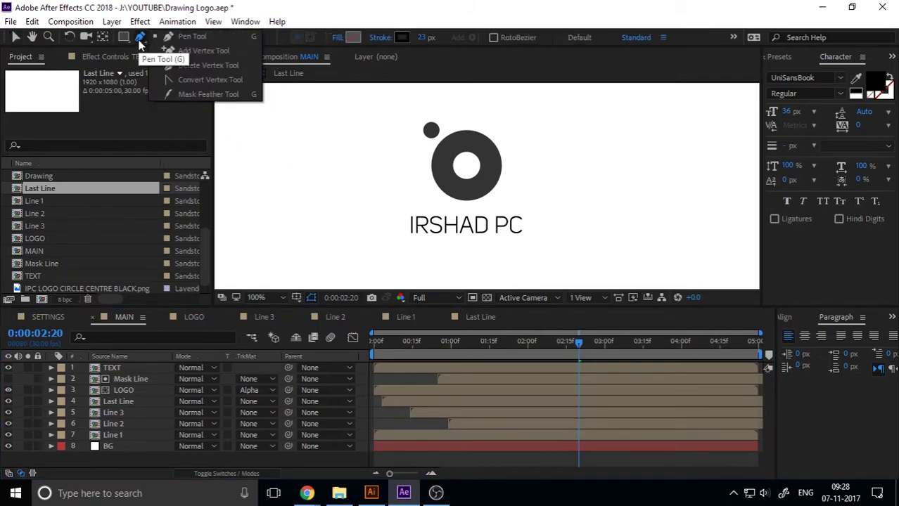
left_click(368, 219)
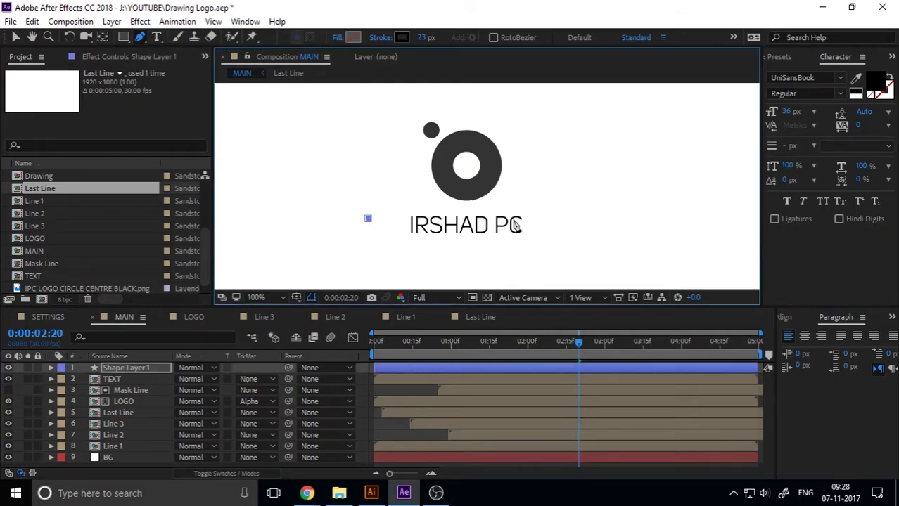
left_click(561, 220)
left_click(19, 38)
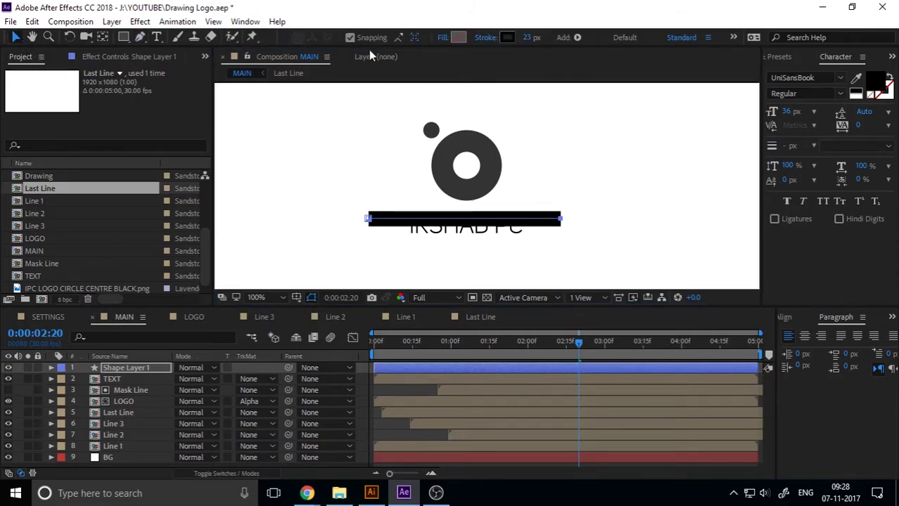
left_click(531, 37)
type("1")
key("Return")
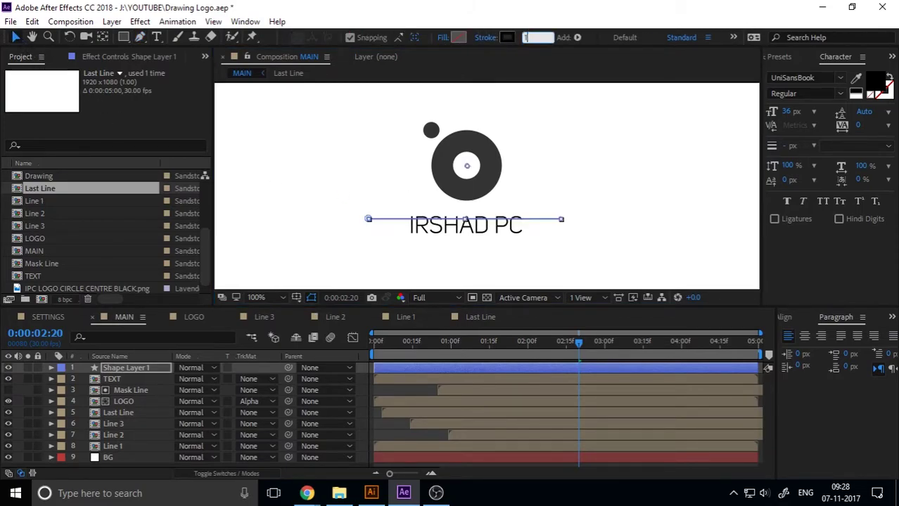
scroll(549, 268, "up", 4)
key("ctrl+Down")
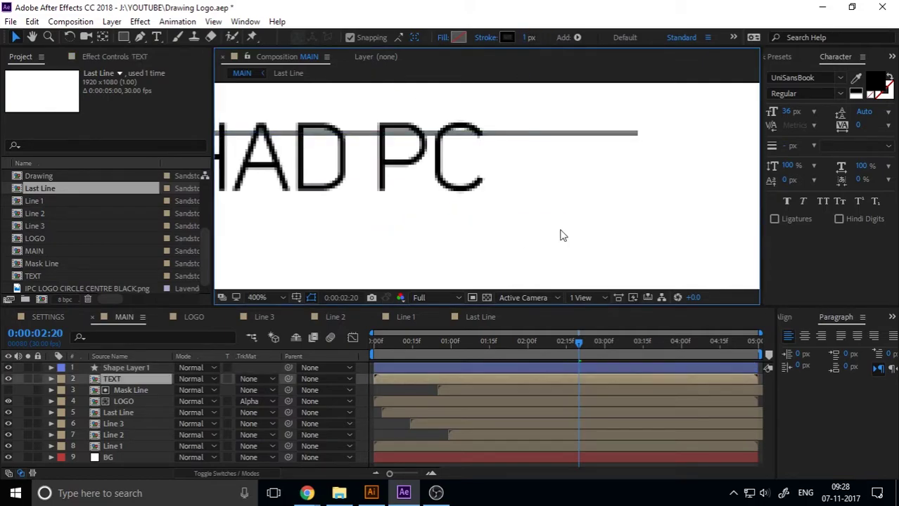
Duplicate Shape Layer 1 and nudge the copy down to sit just below the title.
left_click(127, 363)
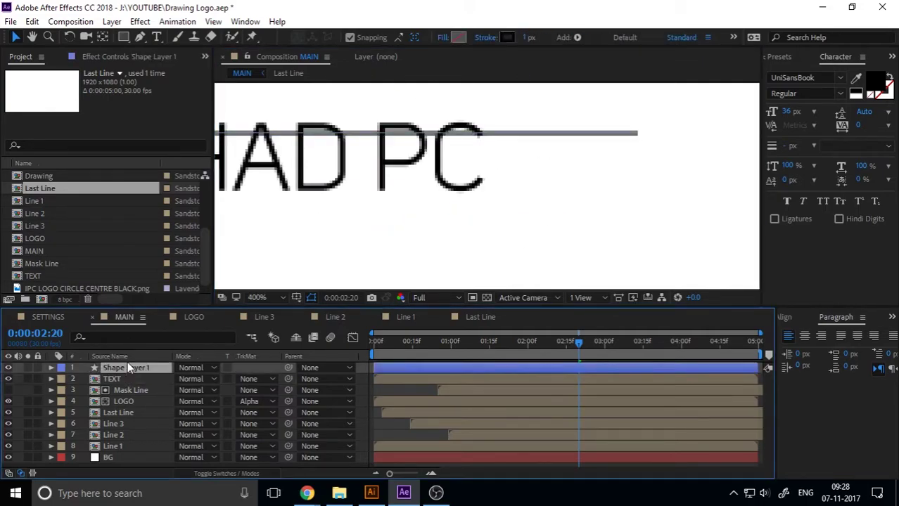
key("Return")
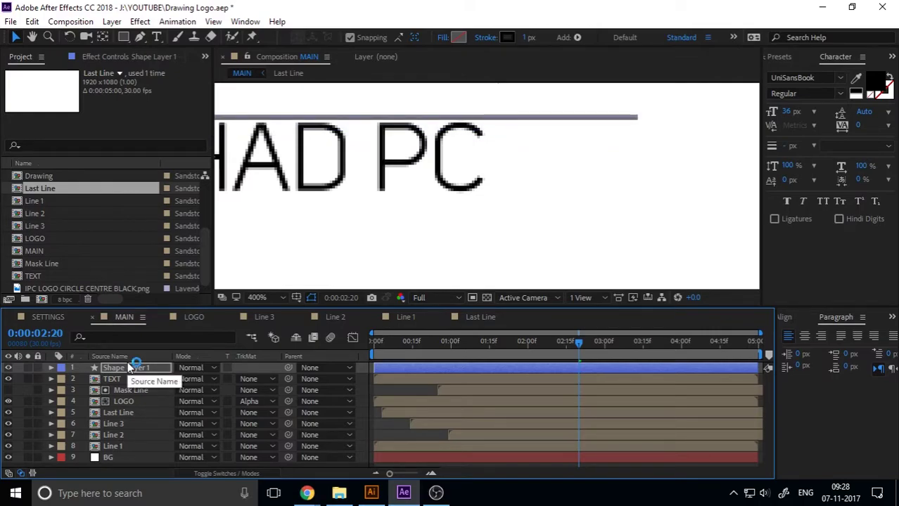
scroll(415, 178, "down", 1)
left_click_drag(415, 177, 567, 199)
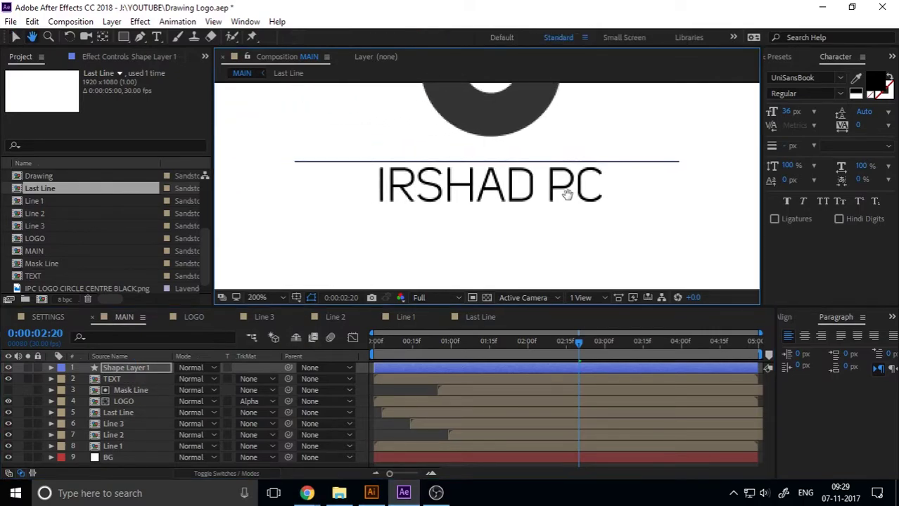
left_click_drag(567, 165, 535, 178)
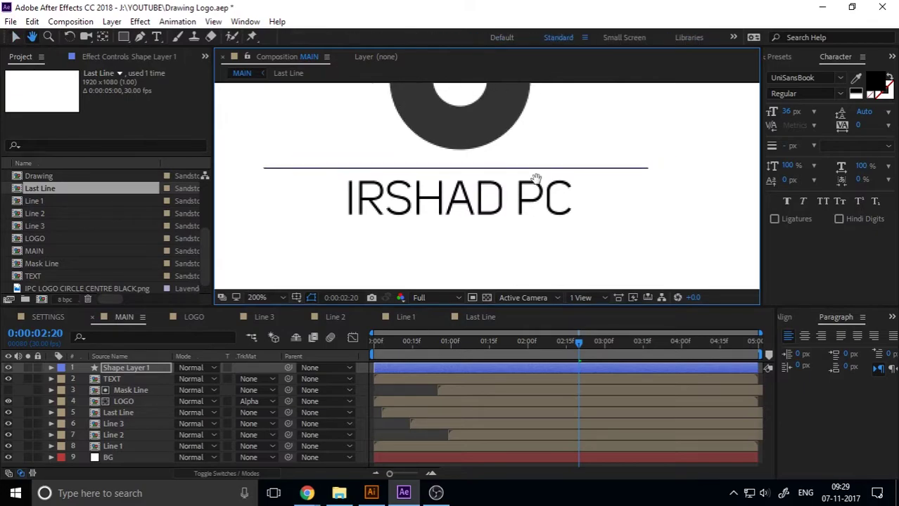
left_click(113, 369)
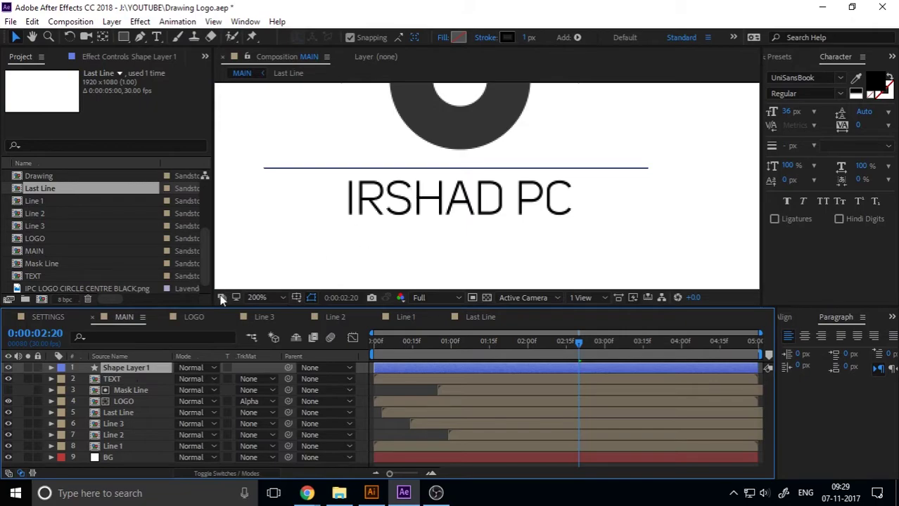
key("ctrl+d")
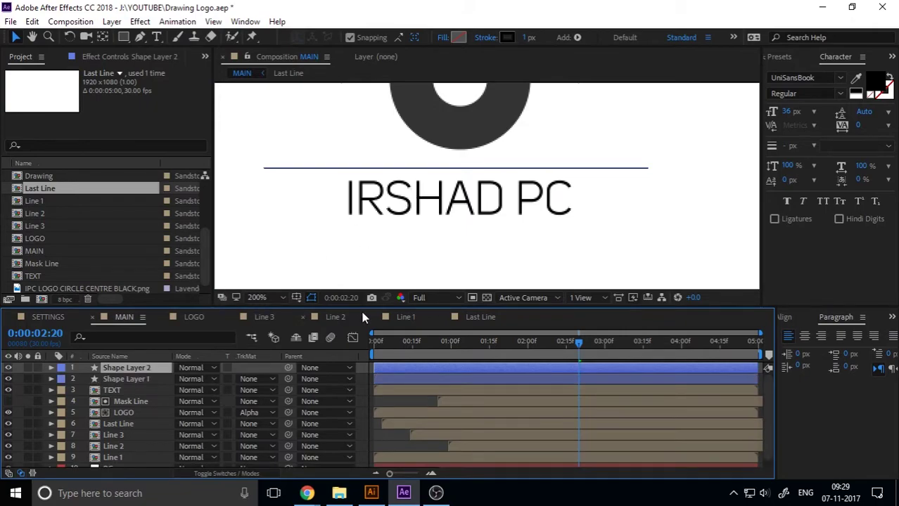
key("Down")
key("Down")
key("Down")
key("Down")
key("Down")
key("Down")
key("Down")
key("Down")
key("Down")
key("Down")
key("Down")
key("Down")
key("Down")
key("Down")
key("Down")
key("Down")
key("Down")
key("Down")
key("Down")
key("Down")
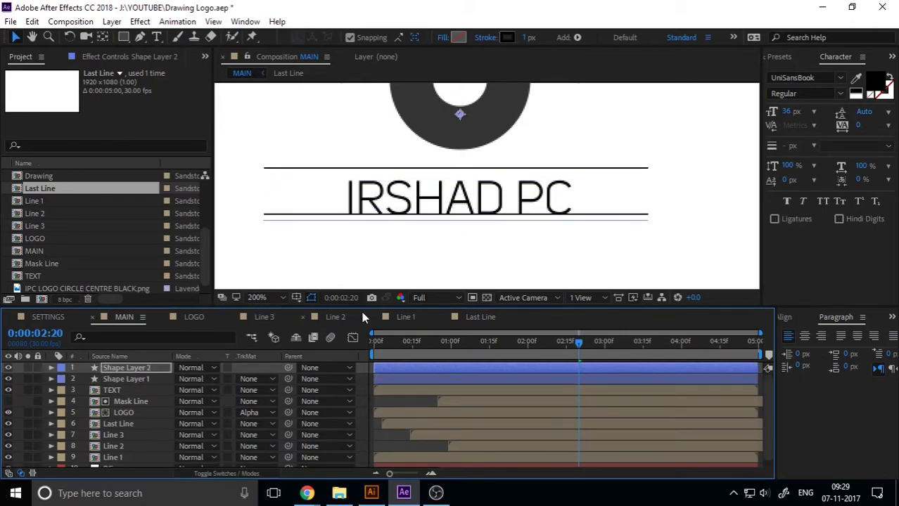
key("Down")
key("Down")
key("Down")
key("Down")
key("Down")
key("Down")
key("Down")
key("Down")
key("Down")
key("Down")
key("Down")
key("Down")
key("Down")
key("Down")
key("Up")
key("Up")
key("Up")
key("Up")
key("Up")
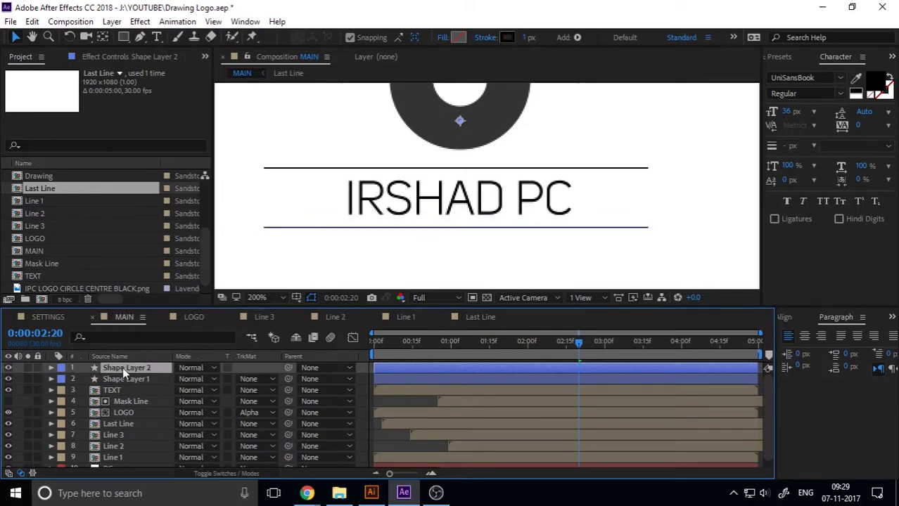
Pre-compose both line layers into a new composition named Mask Text.
left_click(124, 377, "shift")
right_click(126, 379)
left_click(180, 425)
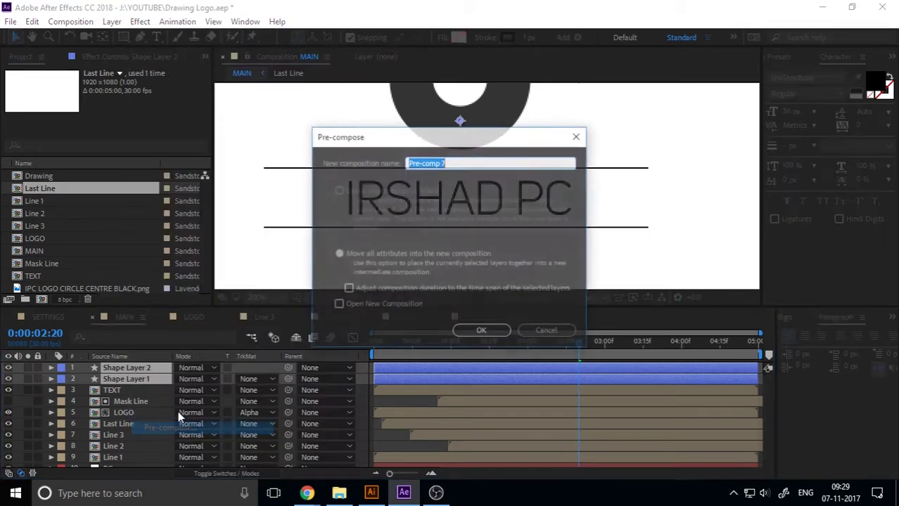
type("Text")
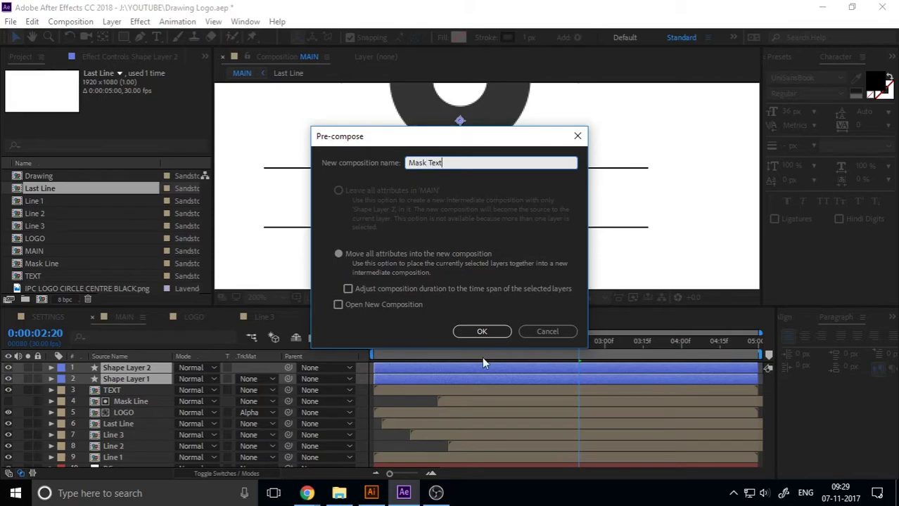
left_click(481, 331)
Open Mask Text and set its background colour to white.
double_click(155, 368)
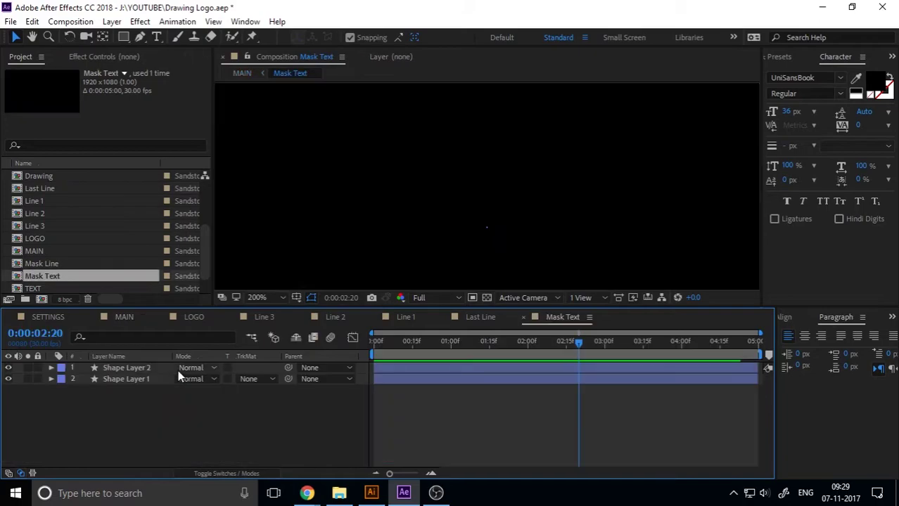
left_click(598, 161)
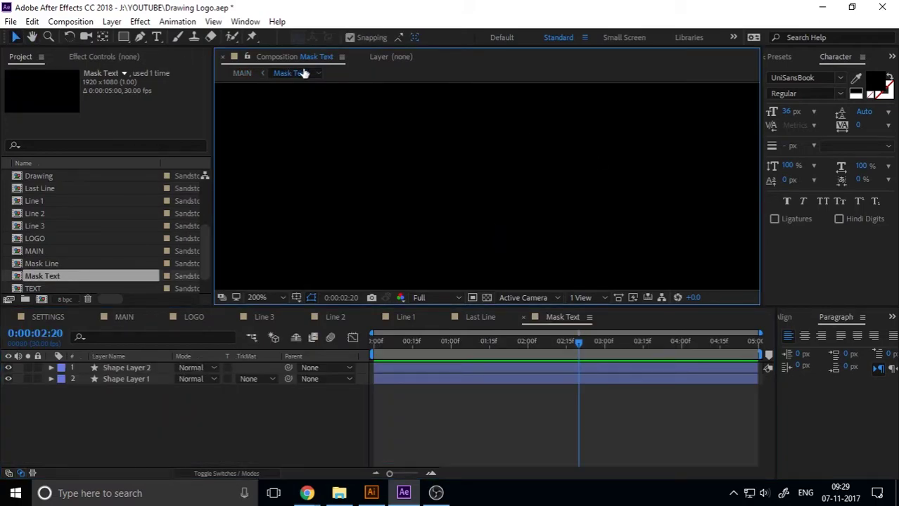
key("ctrl+k")
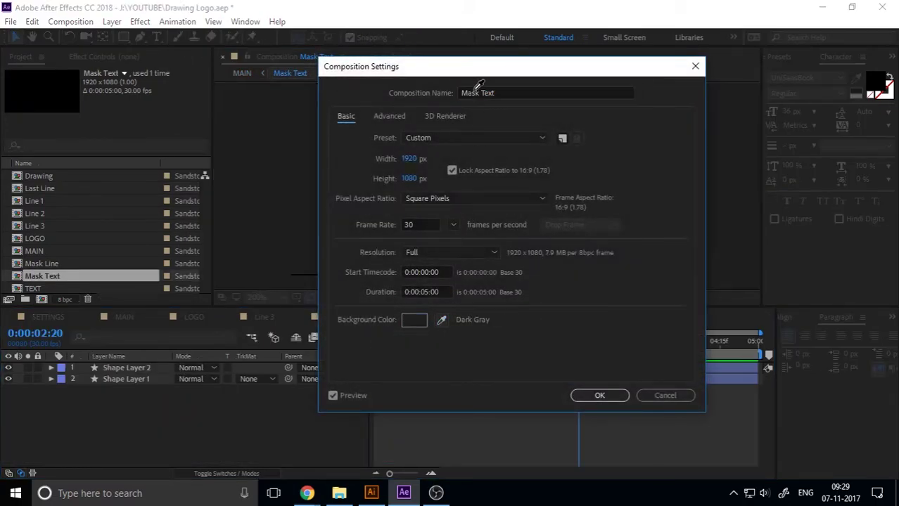
left_click(596, 395)
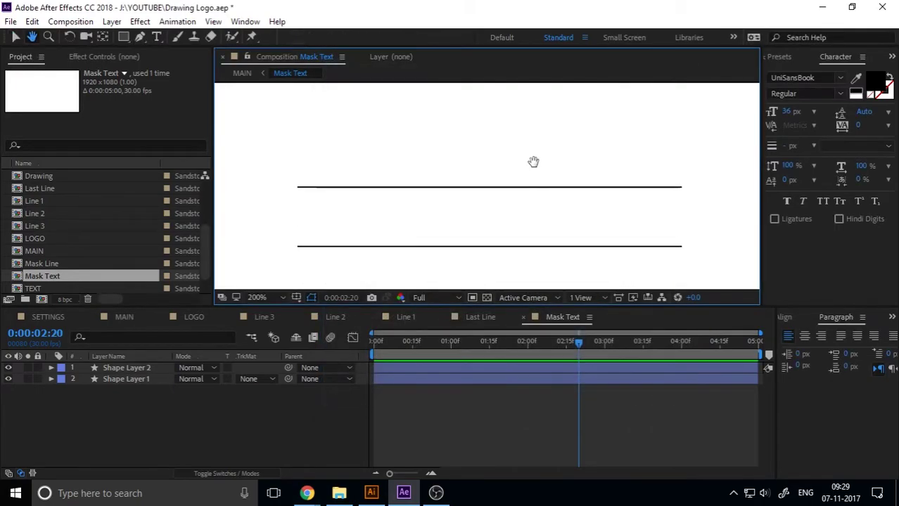
left_click_drag(533, 160, 528, 149)
Add Trim Paths to Shape Layer 1 and keyframe End from 0% at 0:00 to 100% at 1:16.
left_click(147, 370)
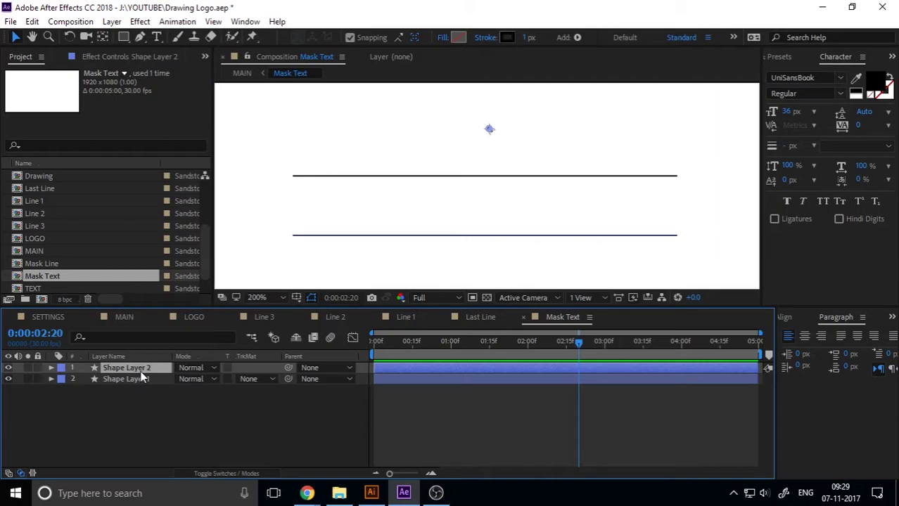
left_click(127, 379)
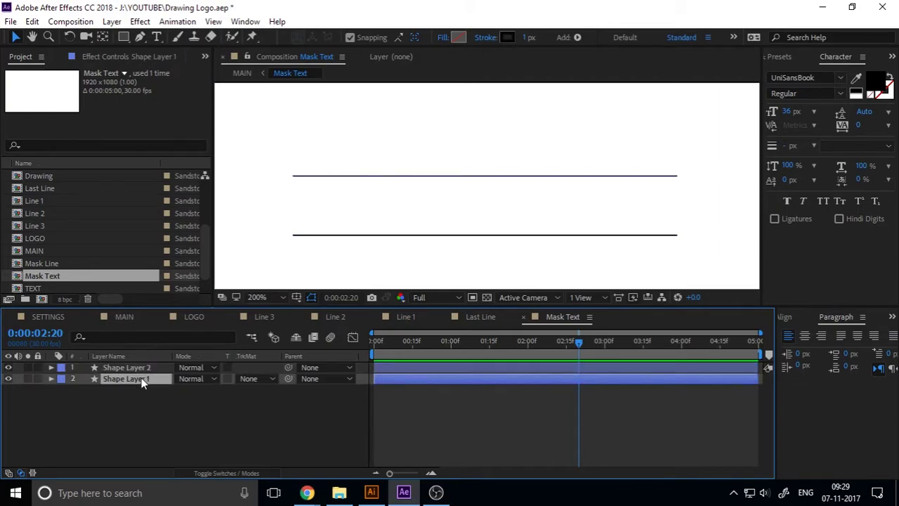
left_click(52, 379)
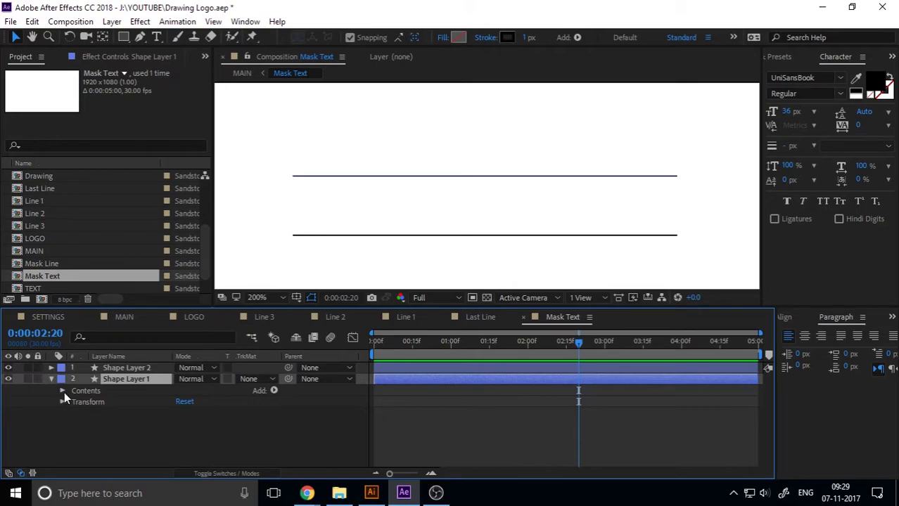
left_click(273, 391)
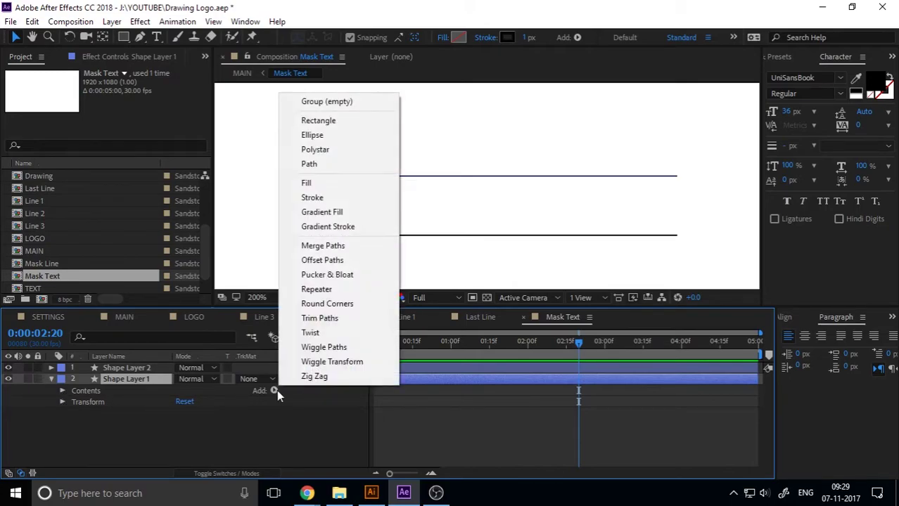
left_click(354, 318)
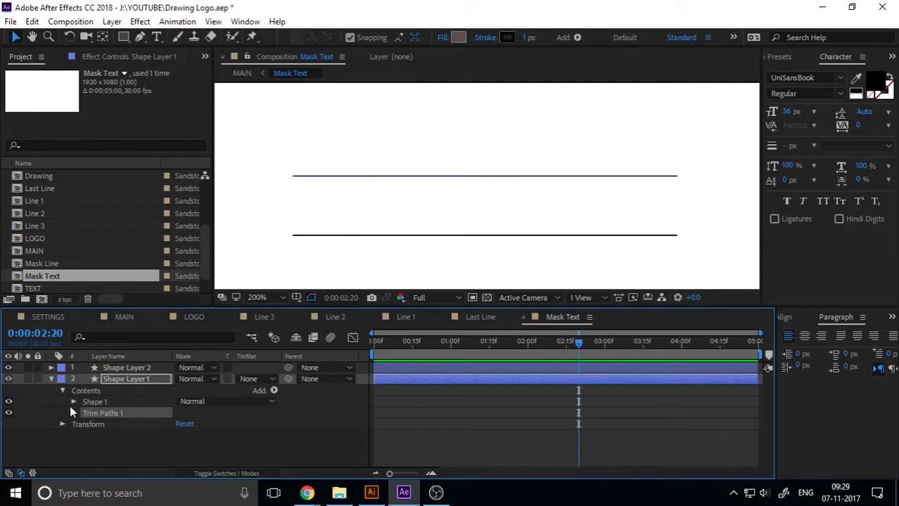
left_click(72, 413)
key("Home")
left_click_drag(182, 435, 83, 443)
left_click(94, 436)
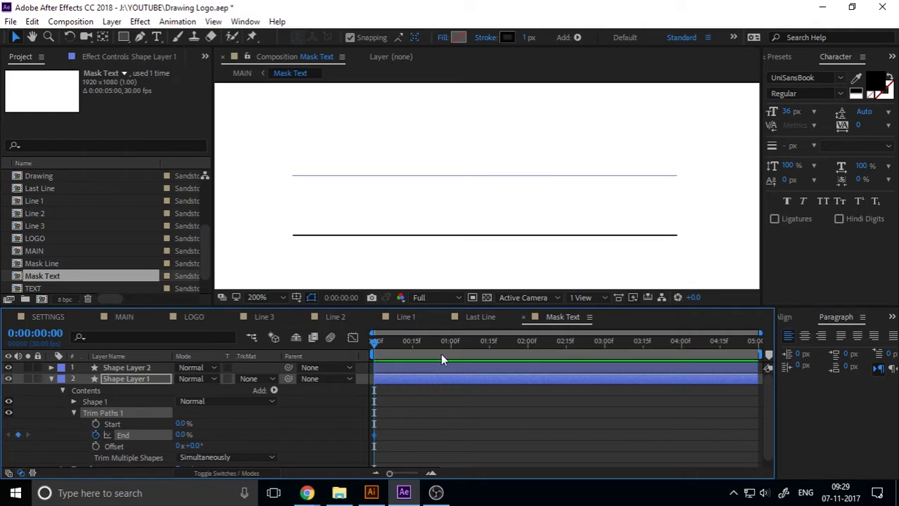
left_click_drag(441, 346, 492, 347)
left_click(181, 436)
type("100")
key("Return")
Pull the End 100% keyframe back to about one second and preview the faster draw-on.
key("space")
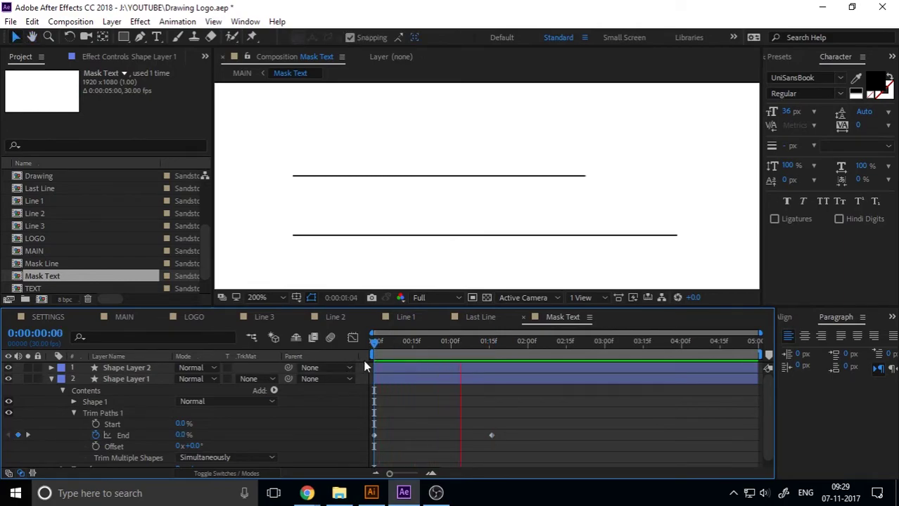
left_click(402, 344)
left_click_drag(489, 436, 444, 435)
left_click(373, 343)
key("space")
key("space")
left_click(374, 342)
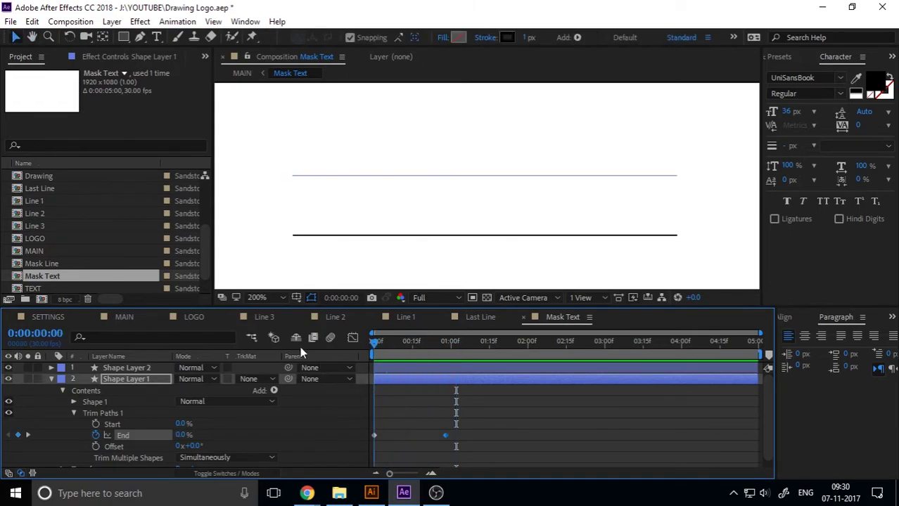
left_click(51, 379)
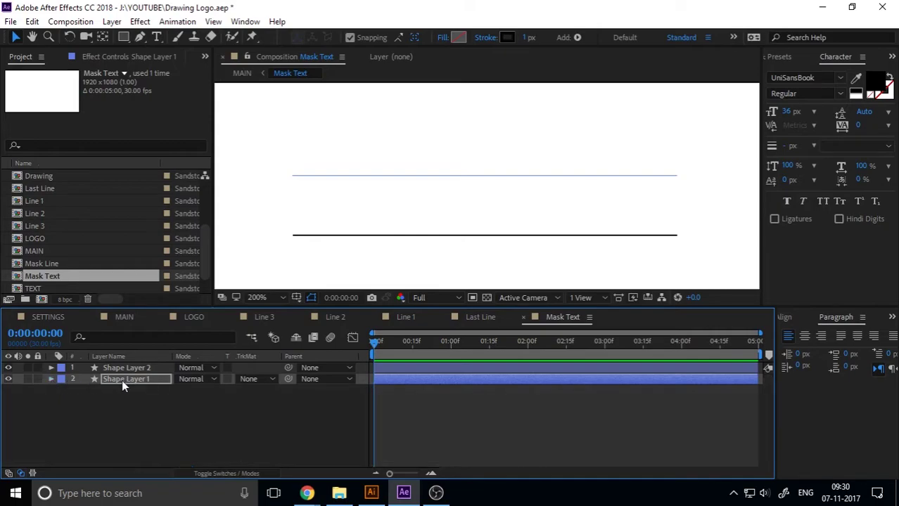
left_click(51, 379)
left_click(75, 406)
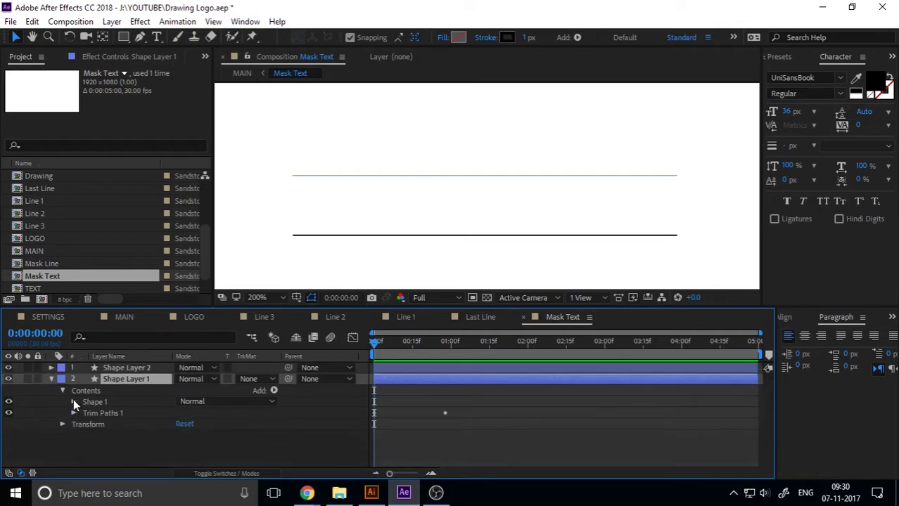
left_click(73, 401)
Keyframe the line's Stroke Width from 1 px at 0:00 to 5 px at frame 28.
left_click(105, 424)
left_click(85, 424)
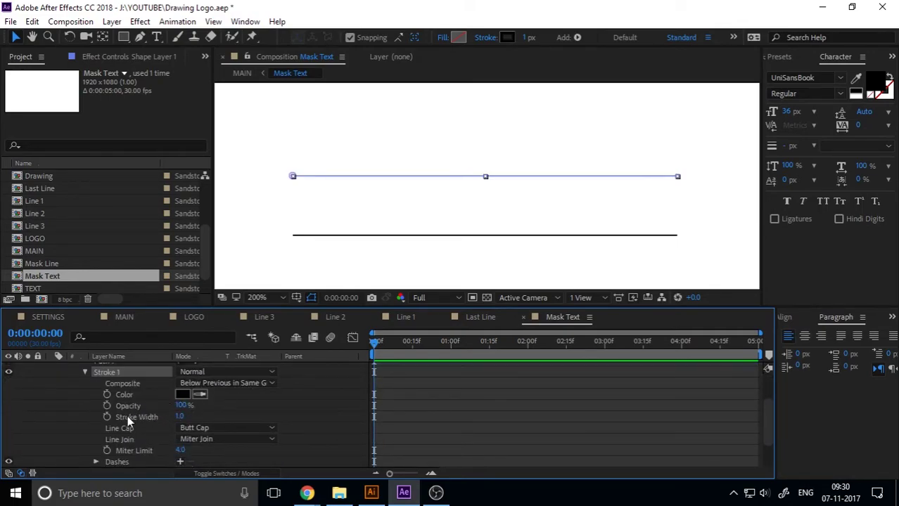
left_click(106, 417)
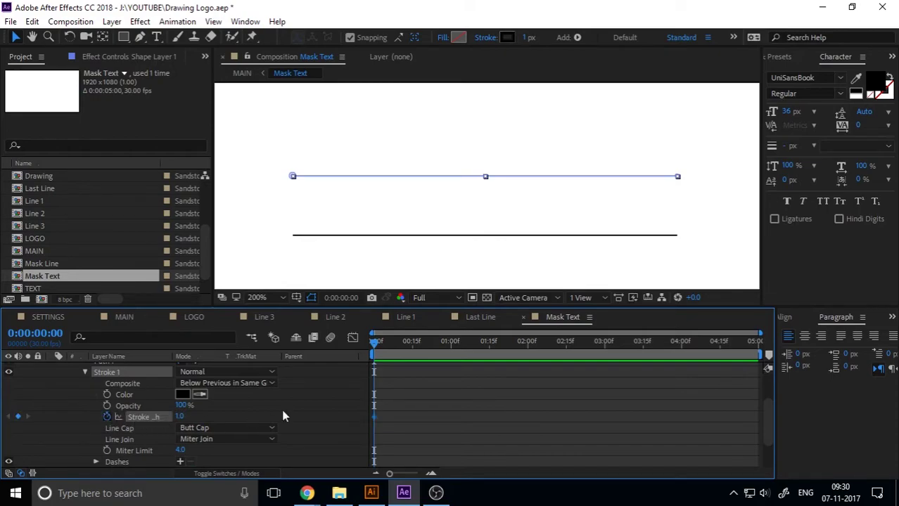
left_click(443, 350)
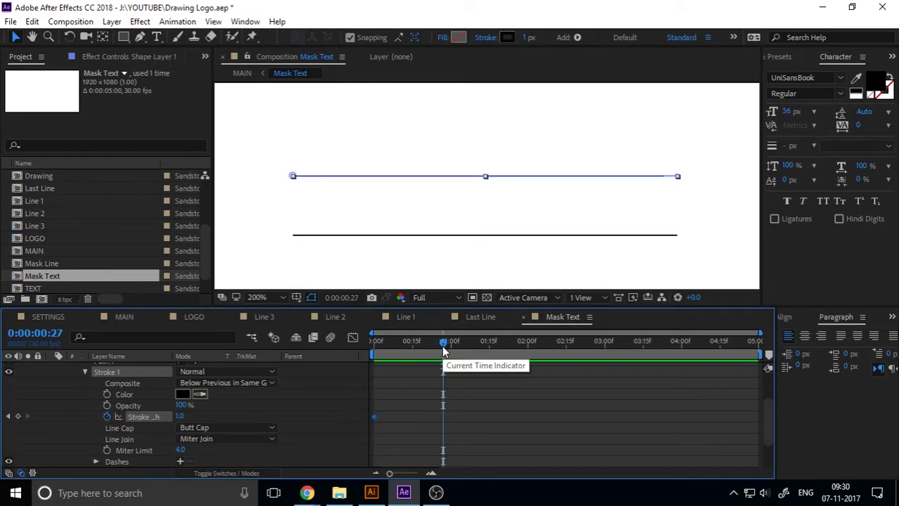
mouse_move(443, 351)
left_mouse_down()
mouse_move(452, 353)
mouse_move(434, 355)
mouse_move(444, 358)
left_mouse_up()
scroll(467, 429, "down", 2)
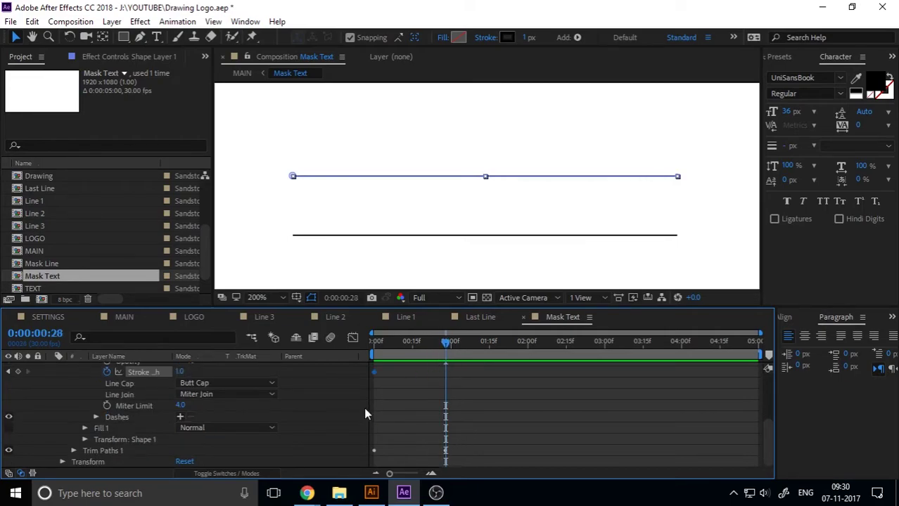
scroll(115, 431, "up", 2)
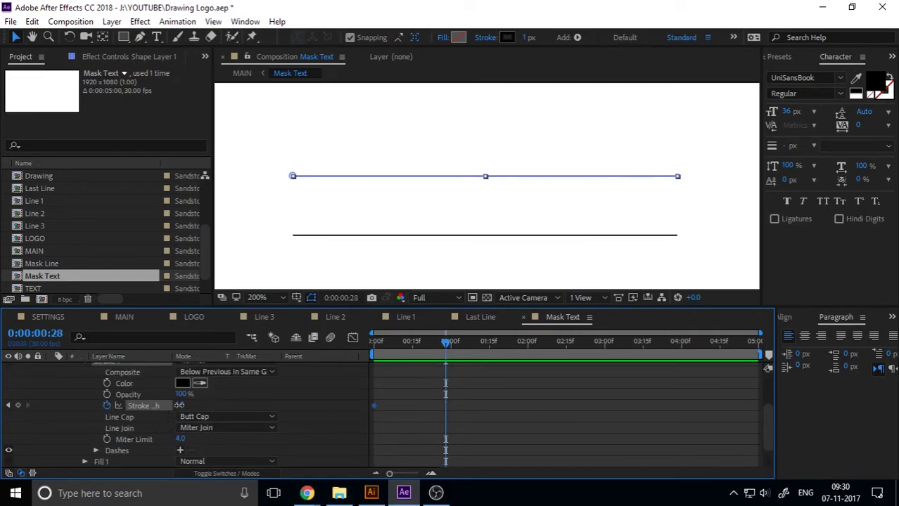
mouse_move(184, 406)
left_mouse_down()
mouse_move(232, 408)
mouse_move(190, 408)
left_mouse_up()
left_click(184, 406)
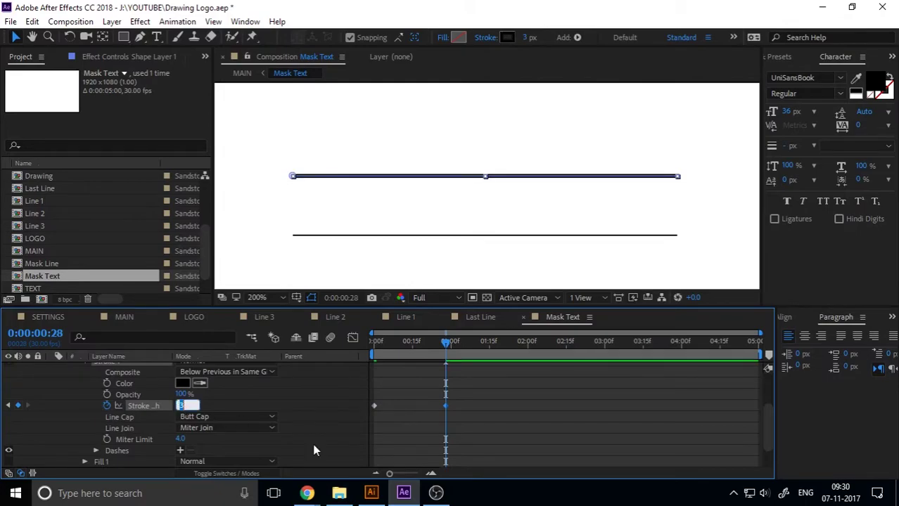
type("5")
key("Return")
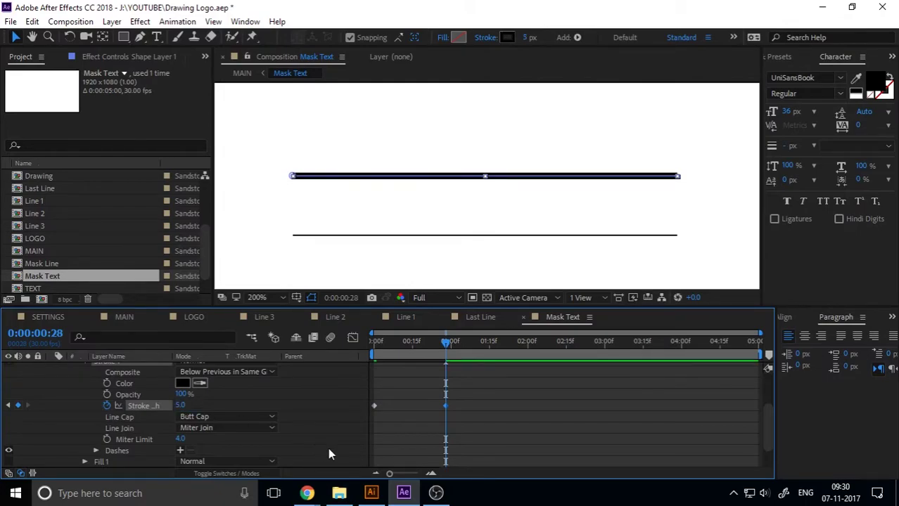
Rewind and preview the line thickening as it draws on.
left_click(299, 413)
mouse_move(455, 358)
left_mouse_down()
mouse_move(347, 354)
mouse_move(351, 384)
left_mouse_up()
key("space")
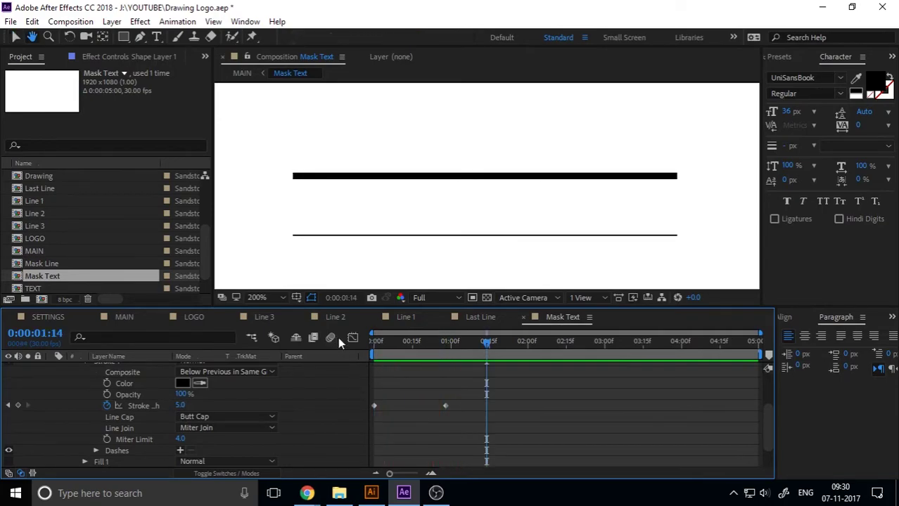
key("space")
scroll(113, 412, "up", 3)
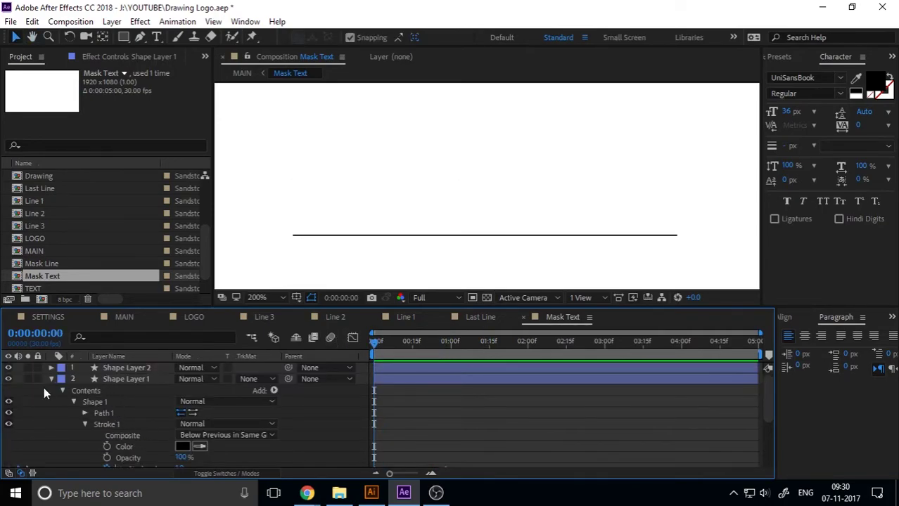
Reveal the top line's keyframes with U and apply Easy Ease to all of them.
left_click(51, 379)
left_click(115, 379)
key("u")
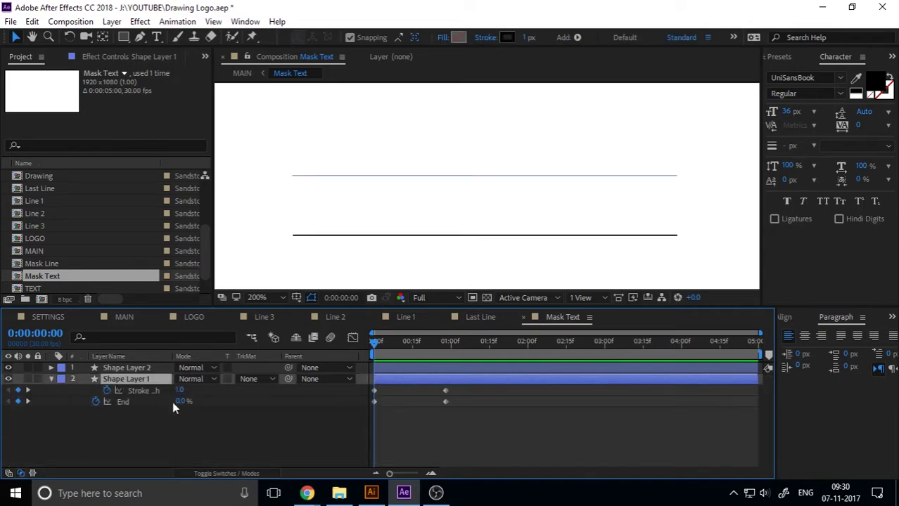
left_click_drag(481, 426, 267, 384)
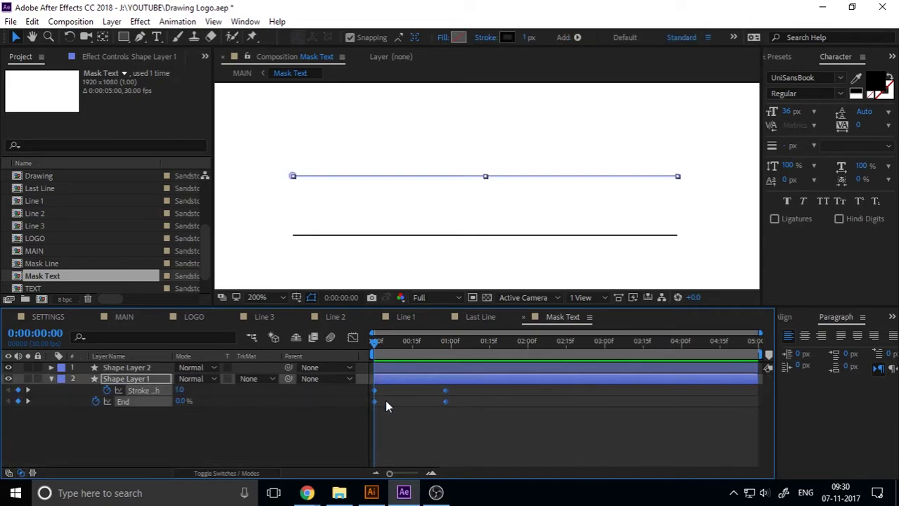
right_click(445, 401)
mouse_move(492, 391)
left_click(279, 355)
Steepen the one-second keyframes' speed curves in the Graph Editor and preview the eased animation.
left_click(353, 338)
mouse_move(474, 413)
left_mouse_down()
mouse_move(452, 432)
mouse_move(448, 451)
mouse_move(428, 436)
mouse_move(391, 445)
mouse_move(397, 439)
left_mouse_up()
key("space")
left_click(352, 338)
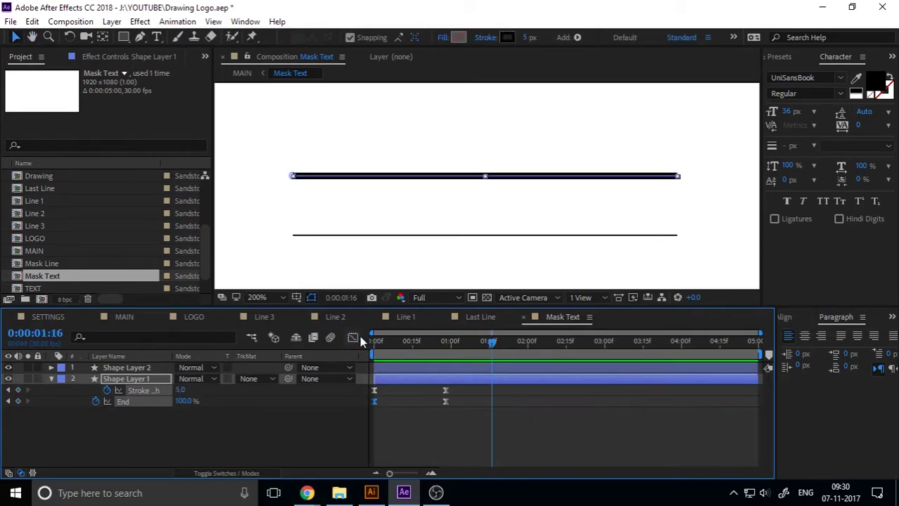
left_click(443, 420)
left_click(144, 368)
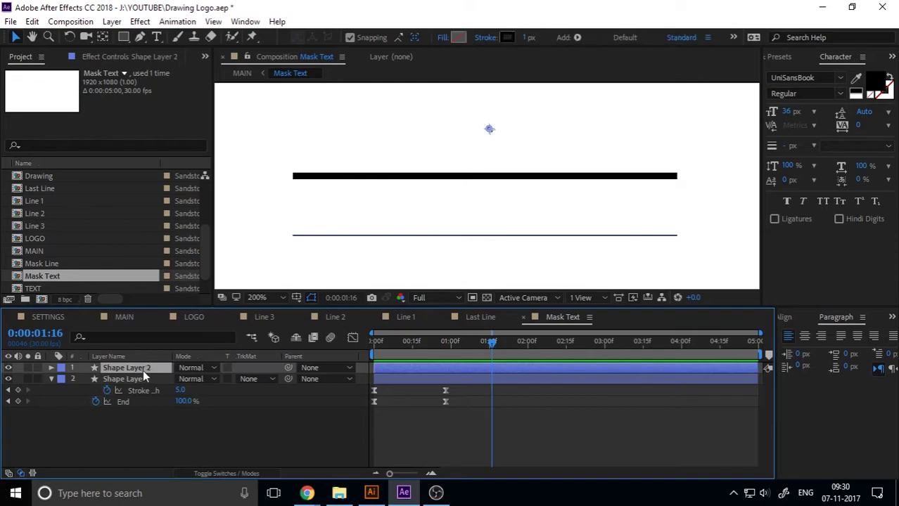
left_click(144, 378)
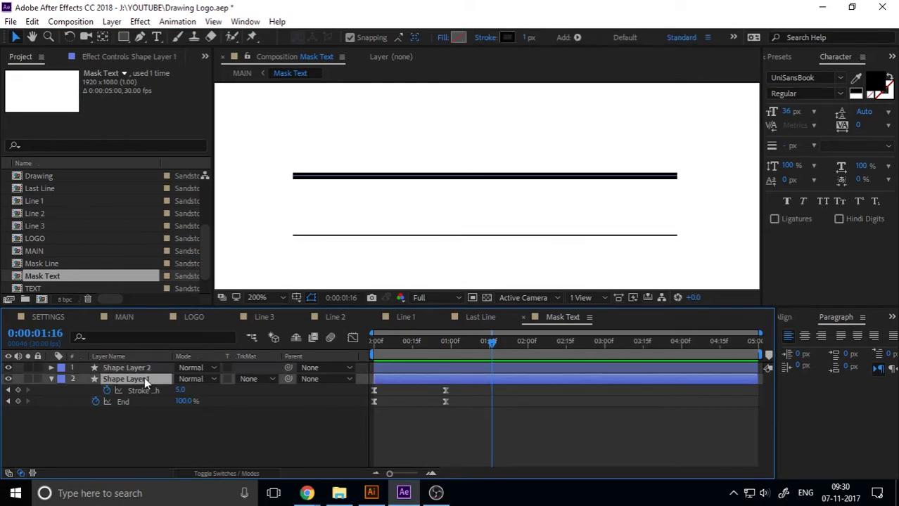
left_click(52, 379)
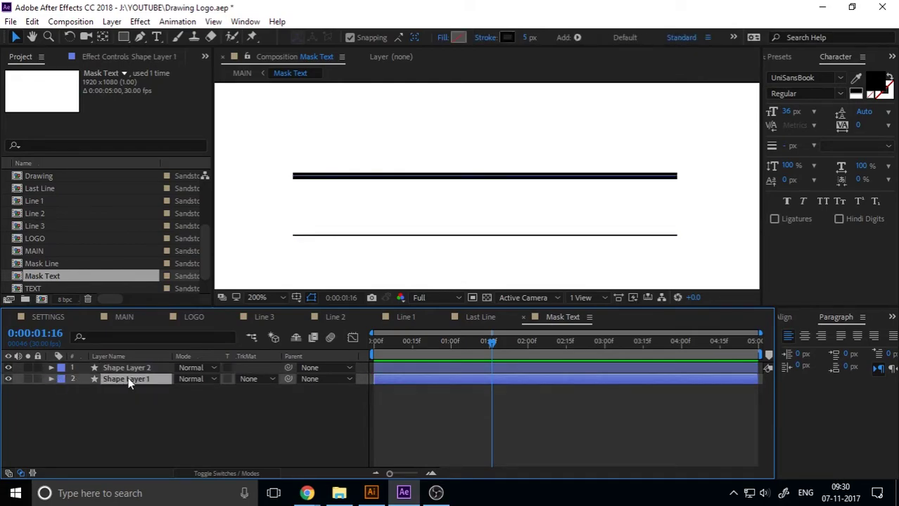
Replace the bottom line with a nudged-down duplicate of the animated top line, deleting Shape Layer 2.
key("ctrl+d")
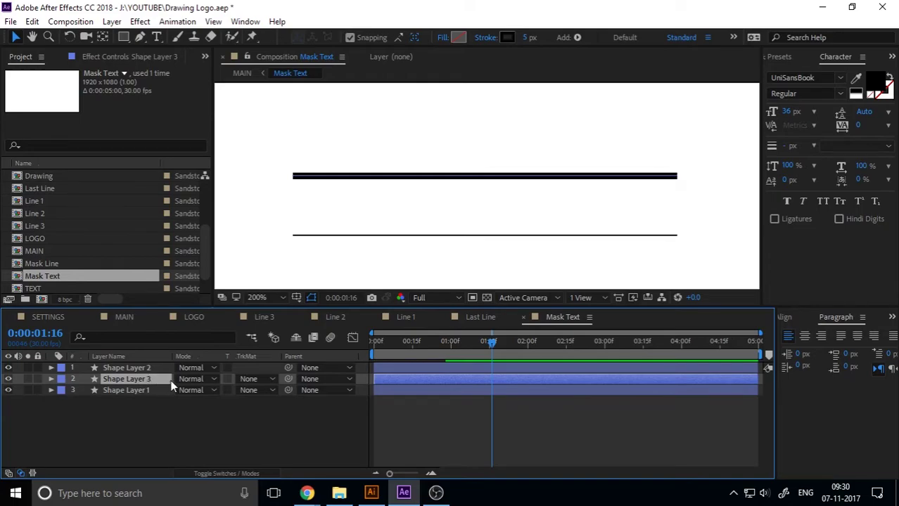
key("Down")
key("Down")
key("Down")
key("Down")
key("Down")
key("Down")
key("Down")
key("Down")
key("Down")
key("Down")
key("Down")
key("Down")
key("Down")
key("Down")
key("Down")
key("Down")
key("Down")
key("Down")
key("Down")
key("Down")
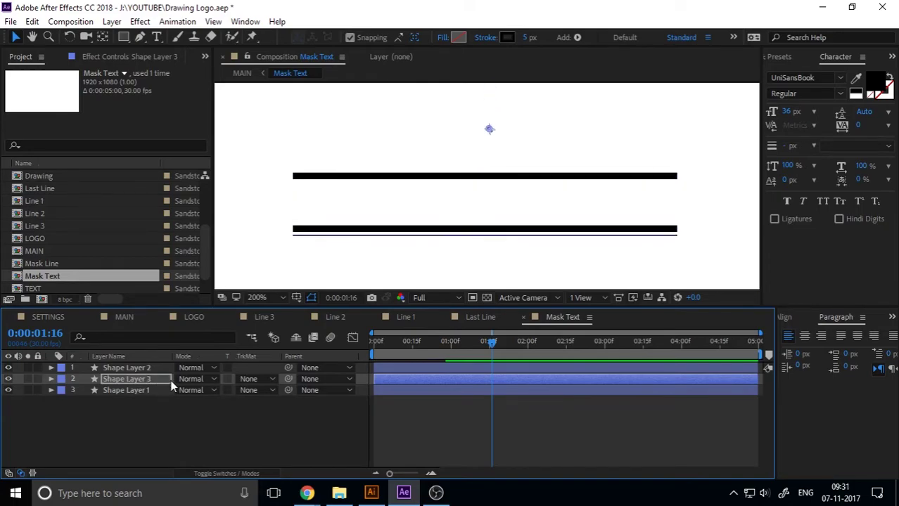
key("Down")
key("Down")
key("Down")
key("Down")
key("Down")
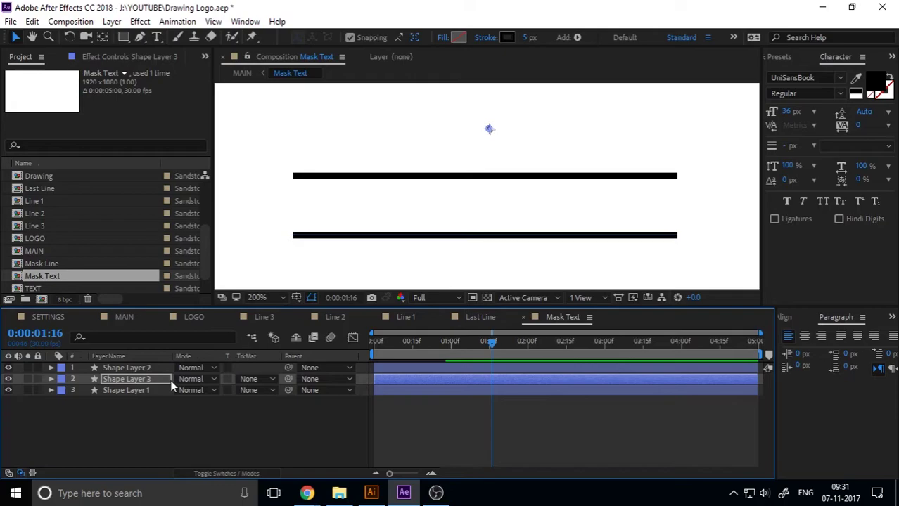
left_click(124, 365)
key("Delete")
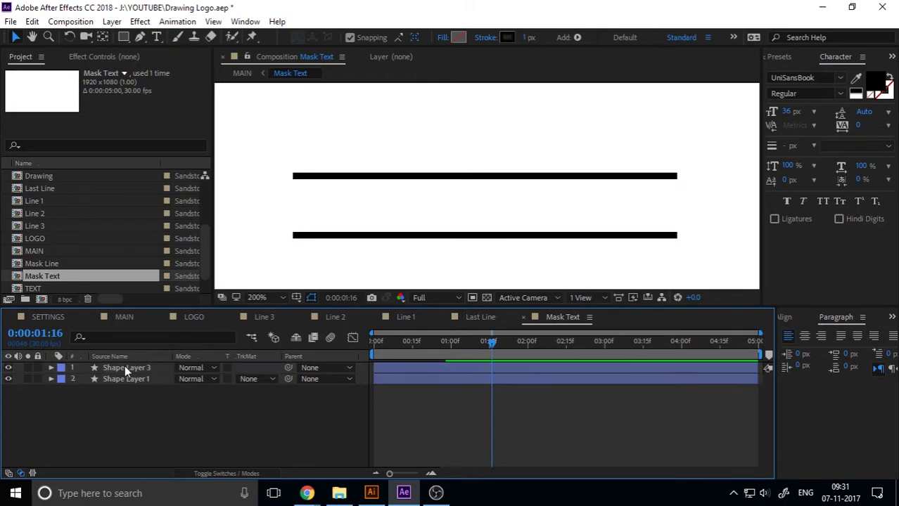
Make ten stacked copies of the line layer and move Shape Layer 1 to the top.
left_click(135, 371)
key("ctrl+d")
key("ctrl+d")
key("ctrl+d")
key("ctrl+d")
key("ctrl+d")
key("ctrl+d")
key("ctrl+d")
key("ctrl+d")
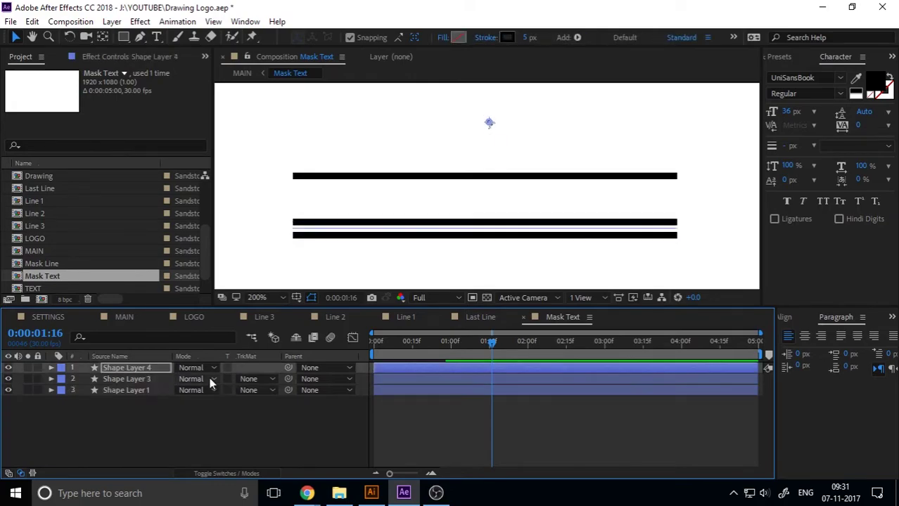
key("space")
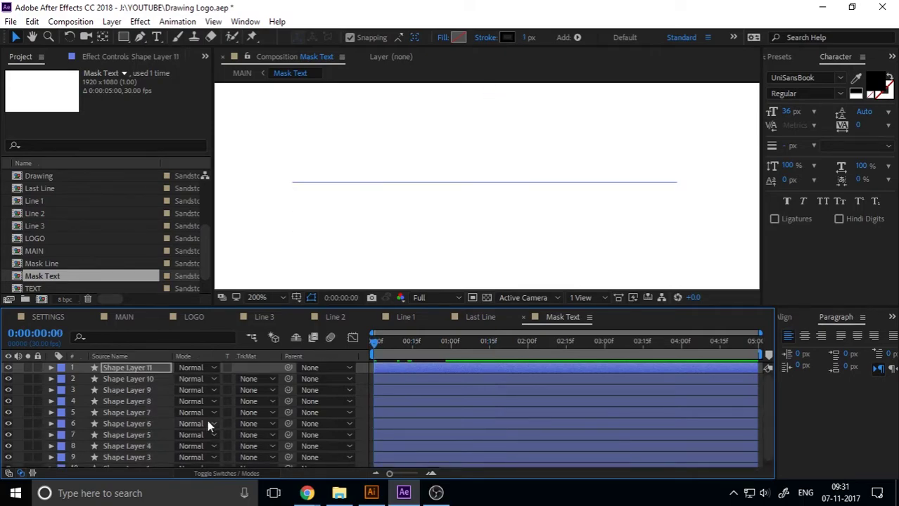
left_click(140, 467)
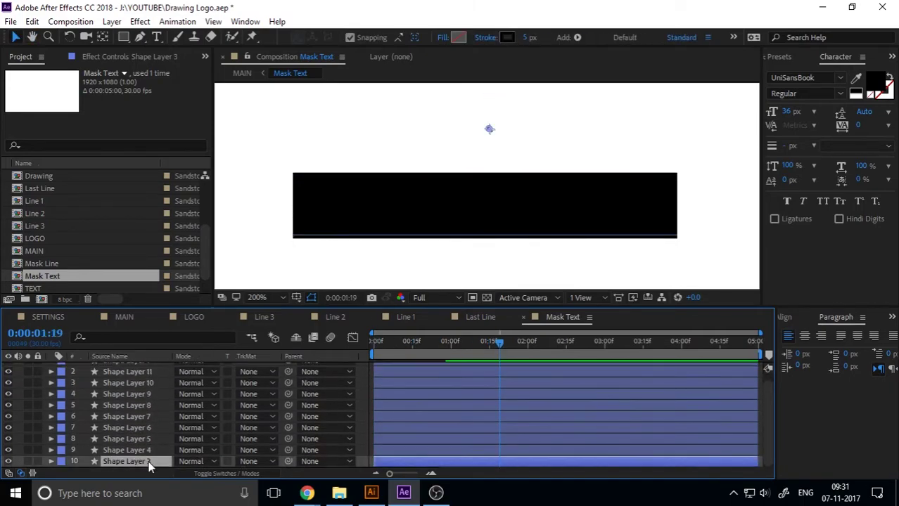
key("ctrl+shift+bracketright")
Stagger layers 2 through 11 one frame apart and preview the staircase block reveal.
key("ctrl+a")
left_click(150, 369, "ctrl")
key("=")
key("=")
key("=")
left_click_drag(399, 391, 661, 449)
key("Home")
key("-")
key("-")
key("-")
key("space")
left_click(408, 341)
key("Home")
key("space")
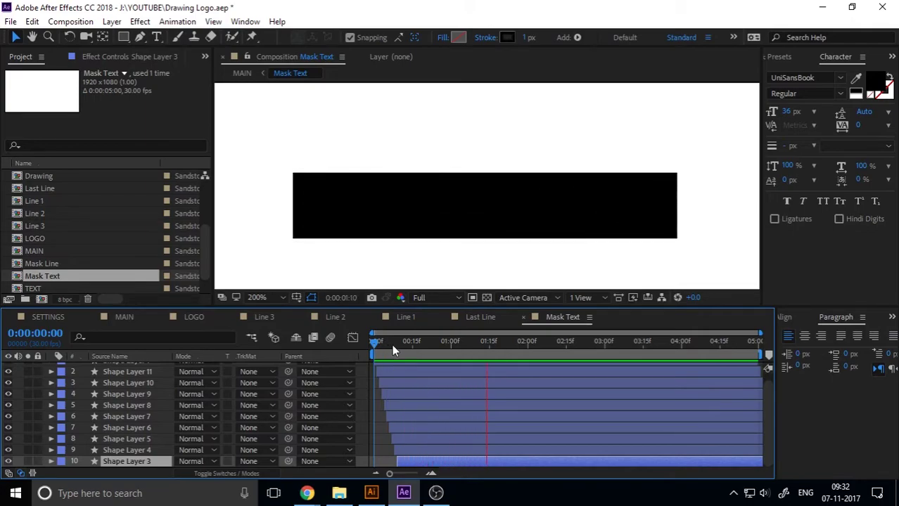
left_click(392, 344)
Close the Mask Text, LOGO and line compositions and preview MAIN from the start.
left_click(521, 317)
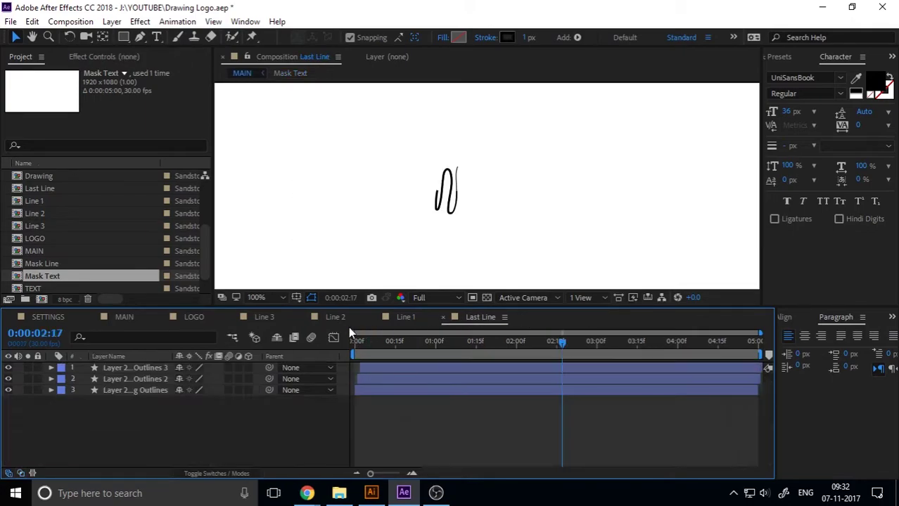
left_click(161, 318)
left_click(160, 317)
left_click(161, 317)
left_click(161, 317)
left_click(160, 317)
key("Home")
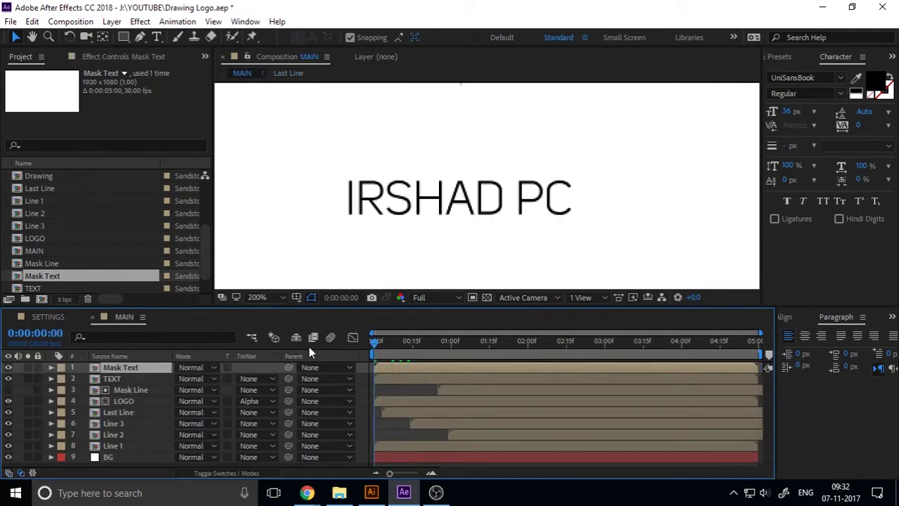
key("space")
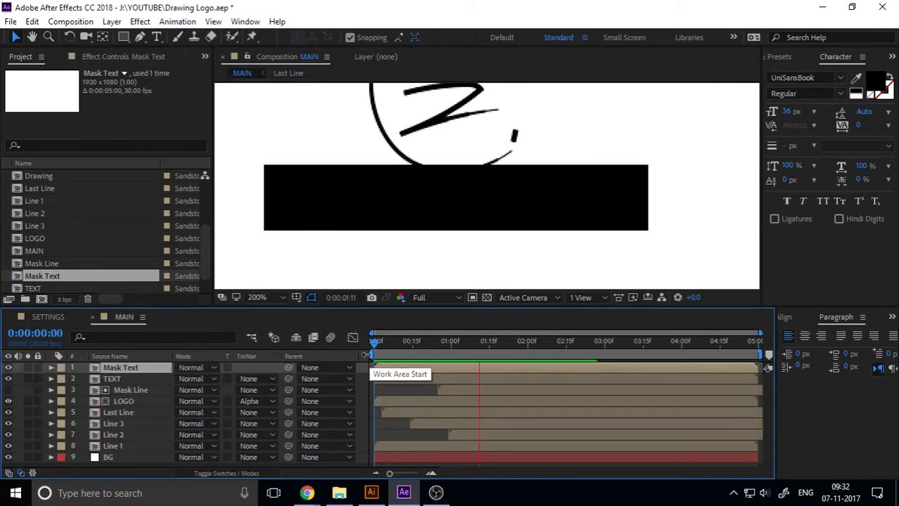
Set the TEXT layer's track matte to Alpha Matte 'Mask Text' and preview the title reveal.
left_click(132, 379)
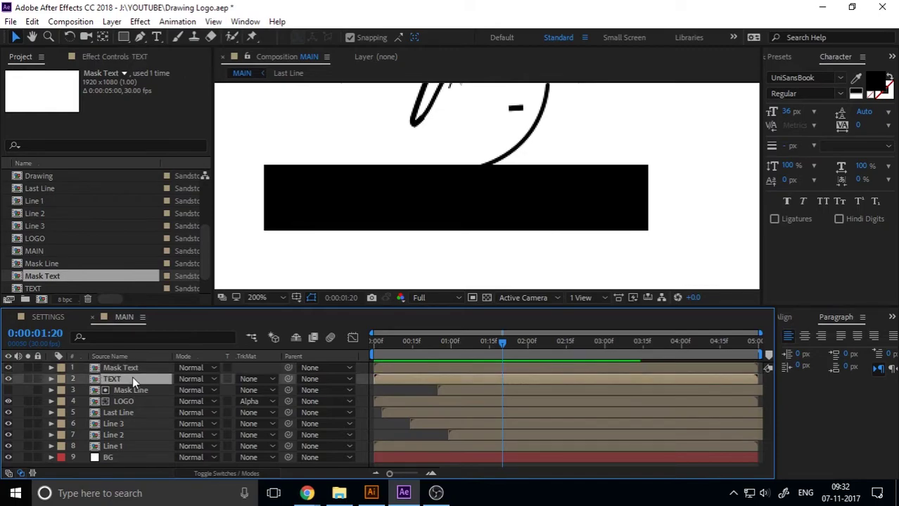
left_click(261, 379)
left_click(292, 413)
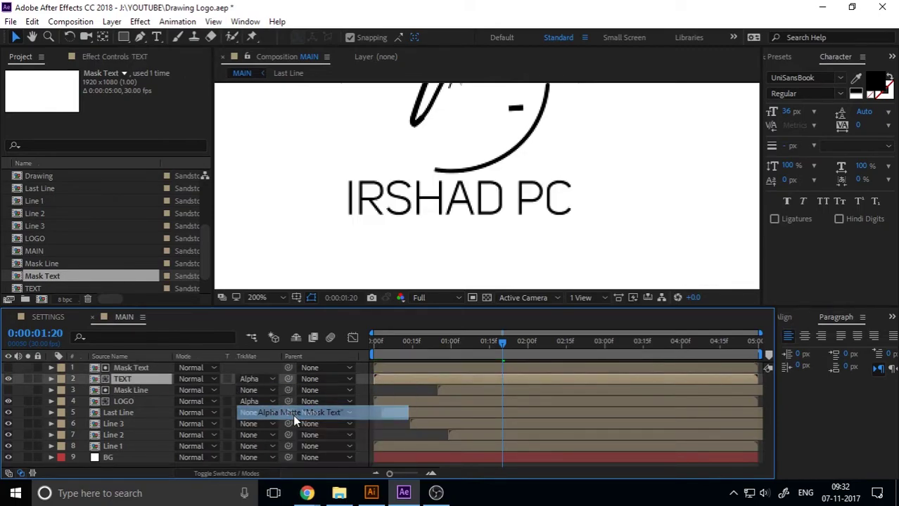
left_click_drag(393, 351, 345, 350)
key("space")
key("space")
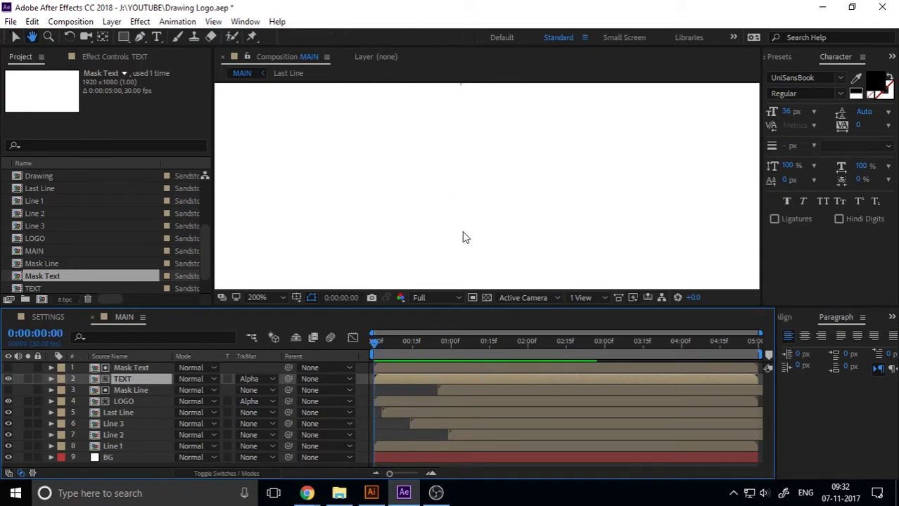
key("comma")
key("comma")
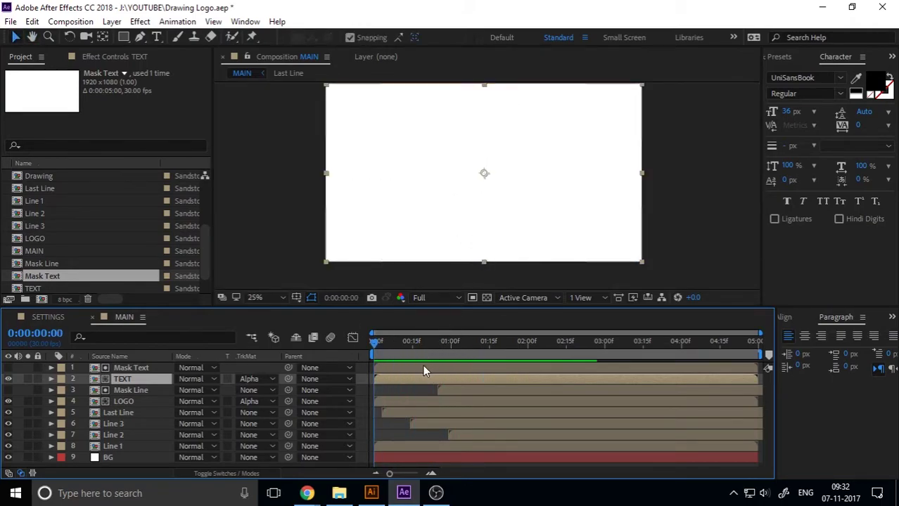
Slide the Mask Text layer to start about 1.5 seconds in and preview the delayed title wipe.
left_click_drag(423, 365, 491, 366)
key("space")
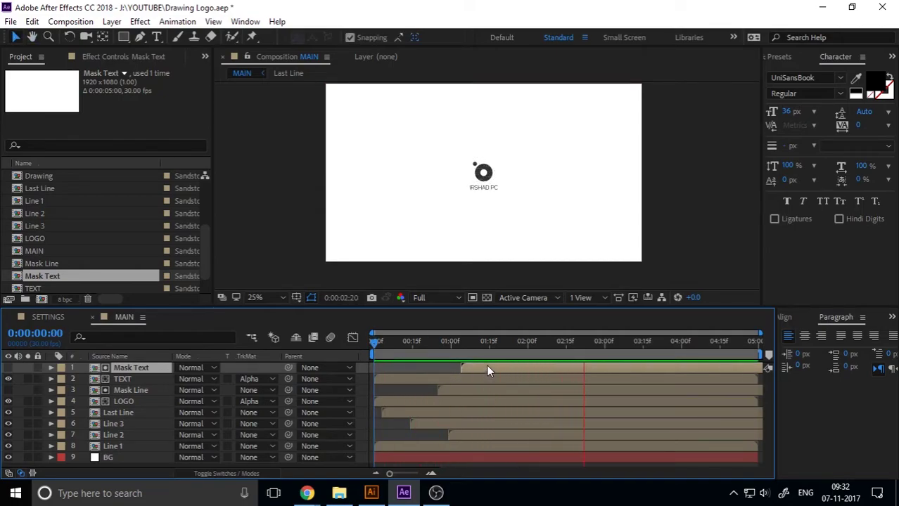
mouse_move(485, 368)
left_mouse_down()
mouse_move(517, 367)
mouse_move(497, 345)
mouse_move(457, 346)
left_mouse_up()
key("space")
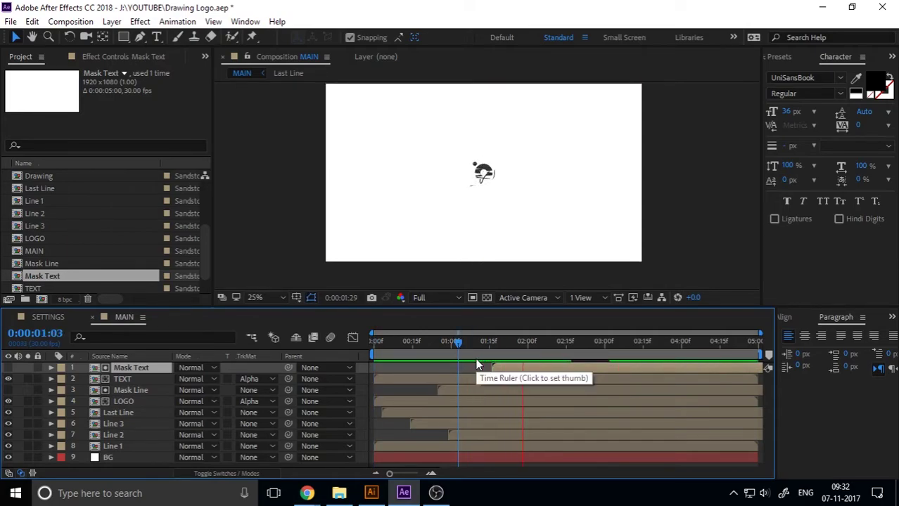
left_click(378, 343)
key("space")
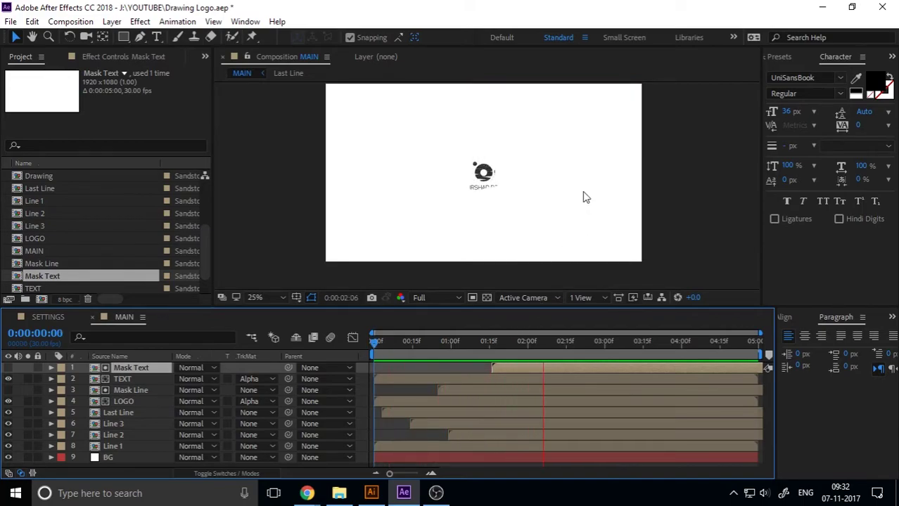
scroll(496, 195, "up", 1)
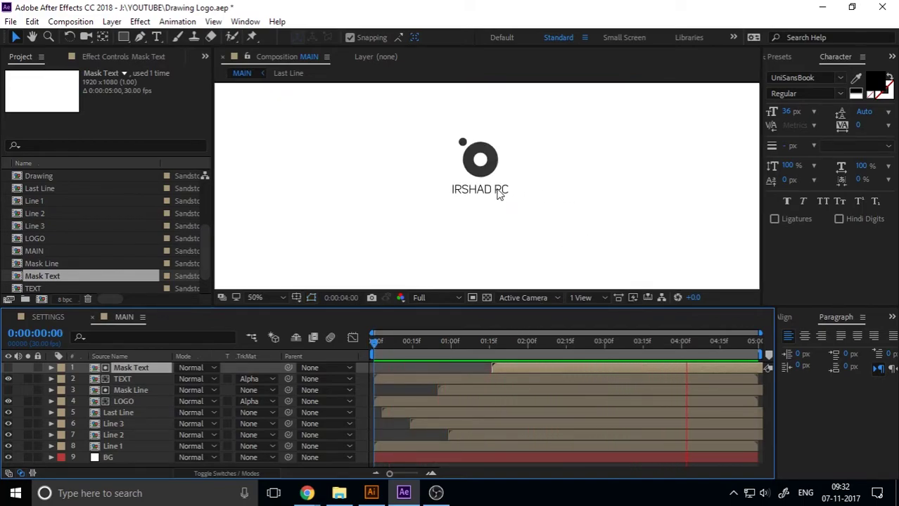
key("space")
key("space")
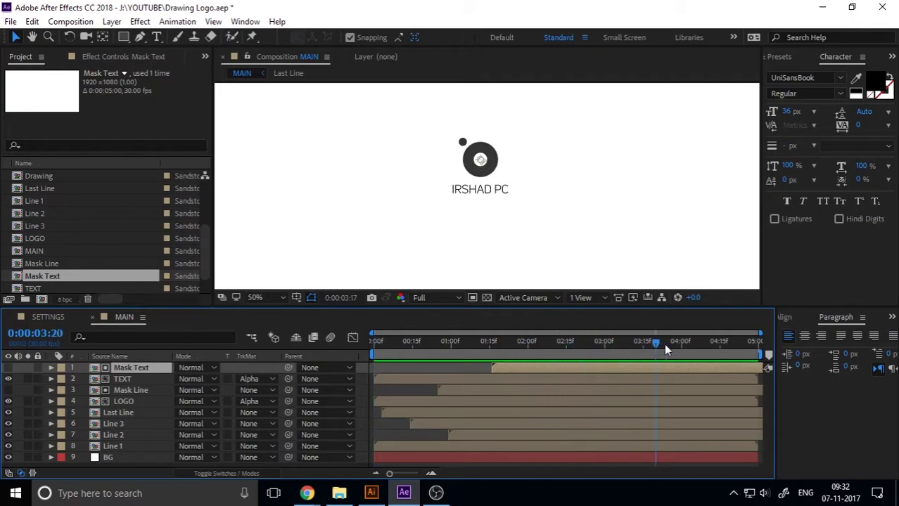
key("space")
left_click(557, 352)
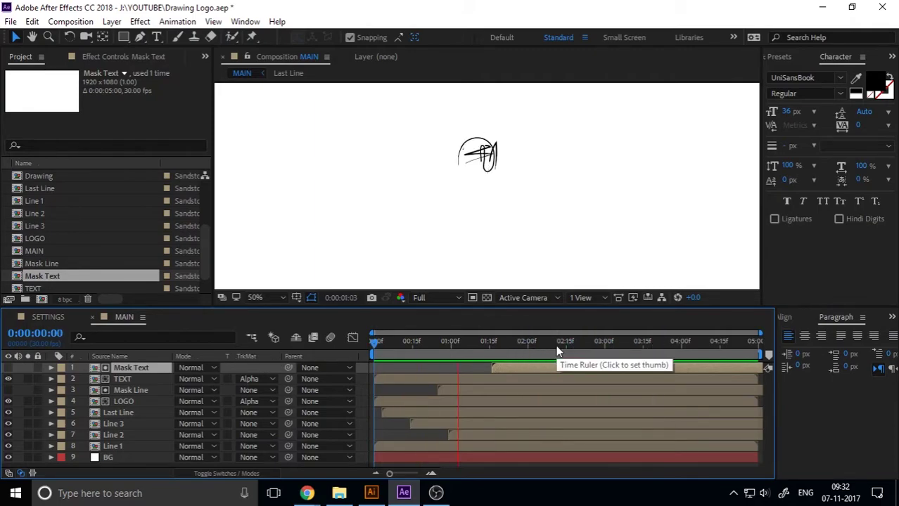
Add a Null Object layer, Null 7, to the MAIN composition.
left_click(141, 22)
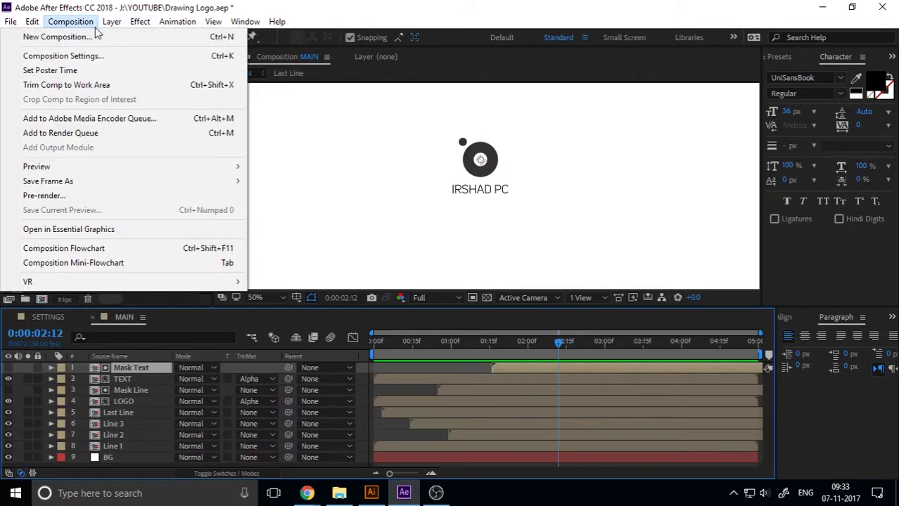
mouse_move(28, 35)
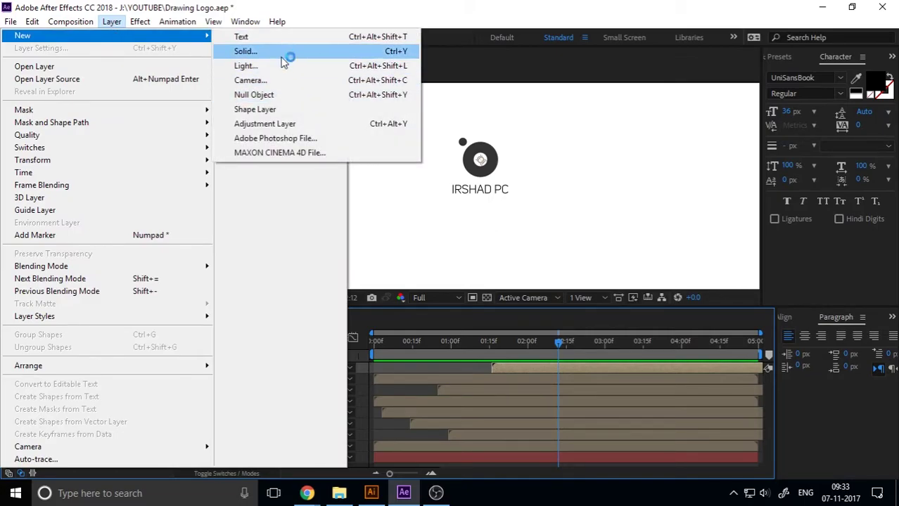
left_click(286, 99)
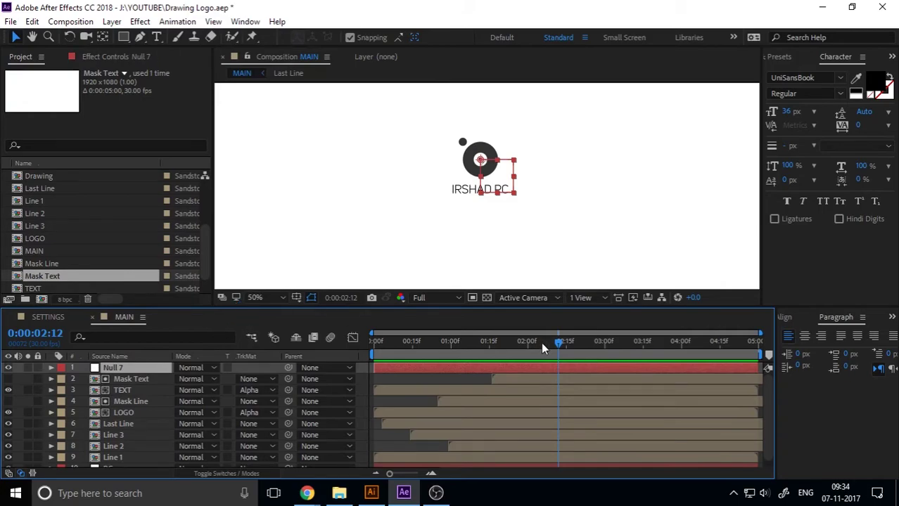
Preview up to 0:00:02:00, then open the Mask Text precomposition.
left_click_drag(557, 344, 495, 360)
key("space")
left_click(529, 365)
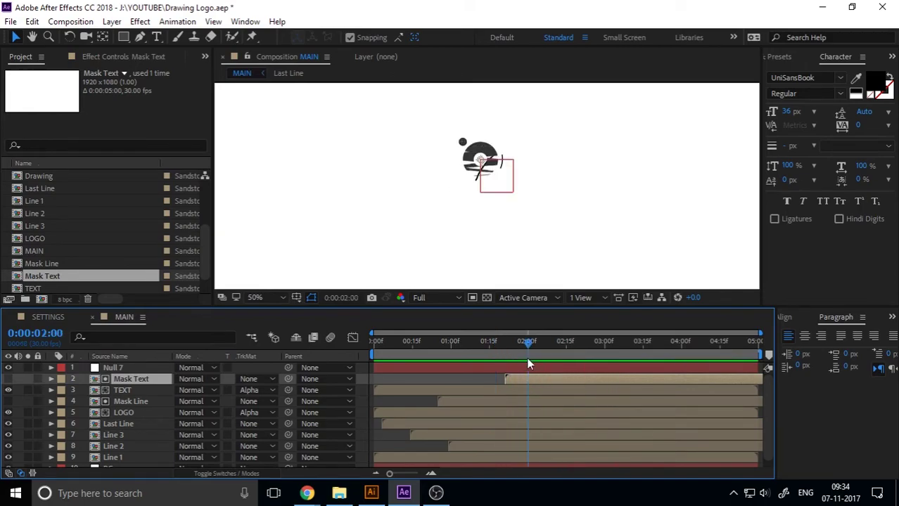
double_click(124, 379)
Move all stripes' End keyframes later, to about 01:15, and ease them in the Graph Editor.
key("ctrl+a")
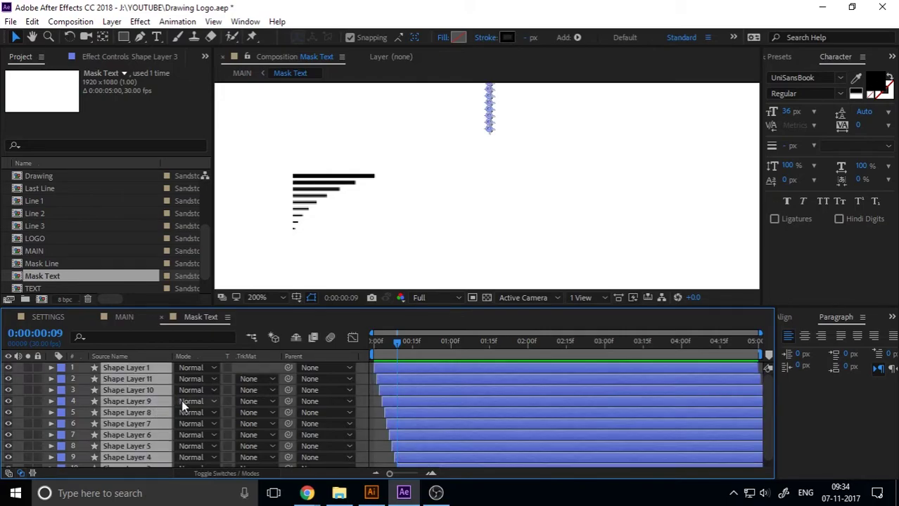
key("u")
mouse_move(456, 375)
left_mouse_down()
mouse_move(441, 492)
mouse_move(501, 498)
mouse_move(440, 411)
mouse_move(431, 343)
left_mouse_up()
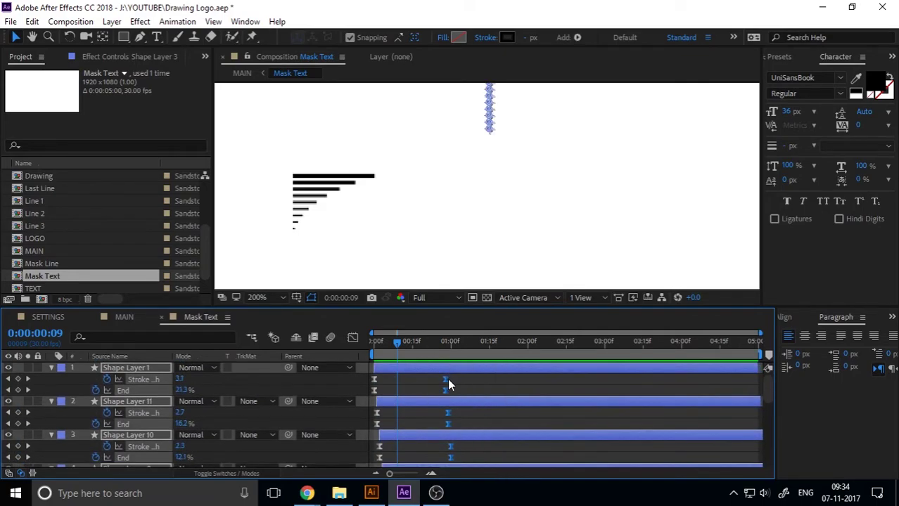
left_click_drag(446, 380, 504, 380)
left_click(353, 339)
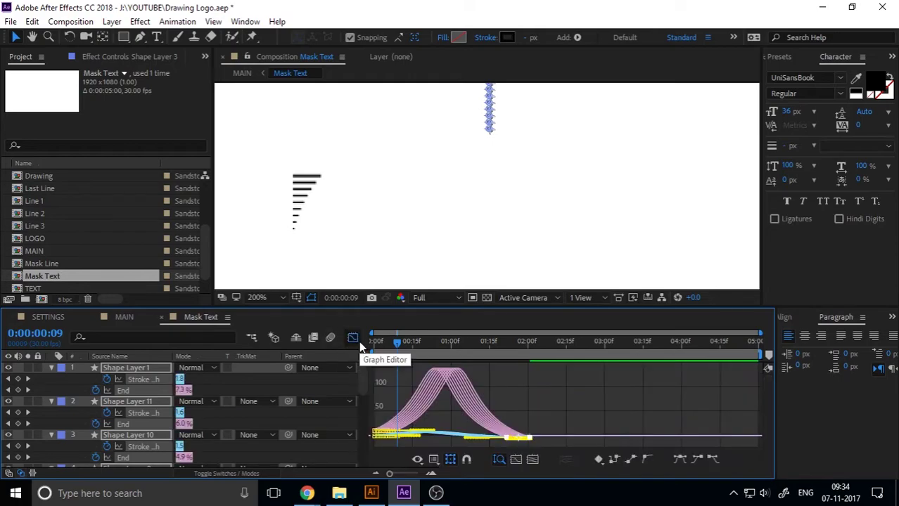
left_click_drag(552, 421, 394, 446)
Preview the eased stripe animation from the start, then collapse the layer properties.
left_click(354, 338)
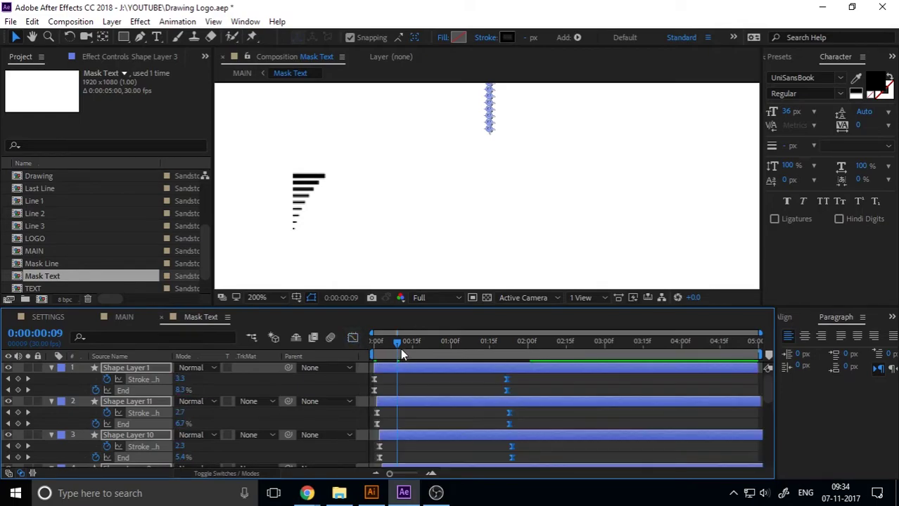
key("Home")
key("space")
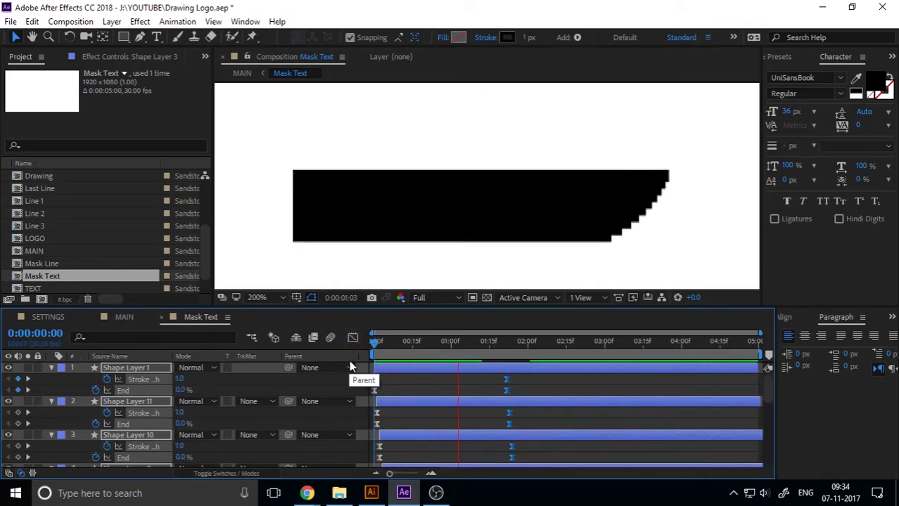
key("space")
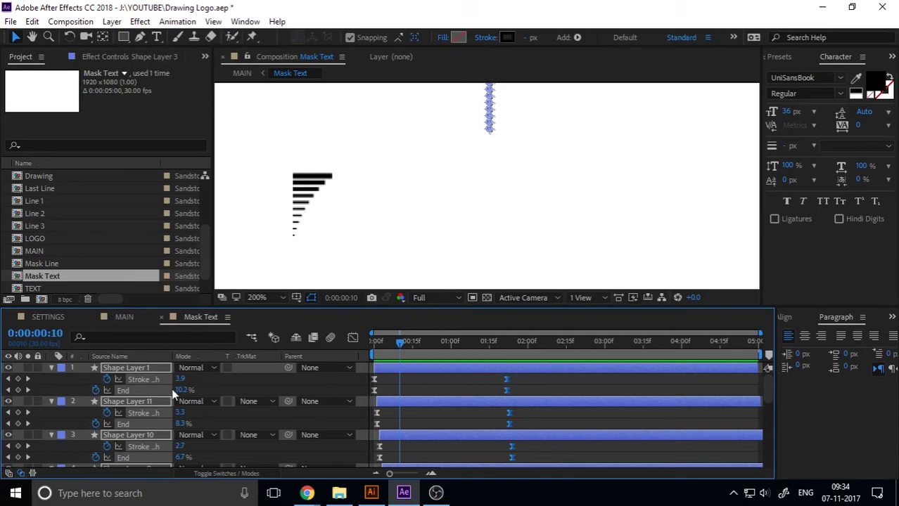
key("u")
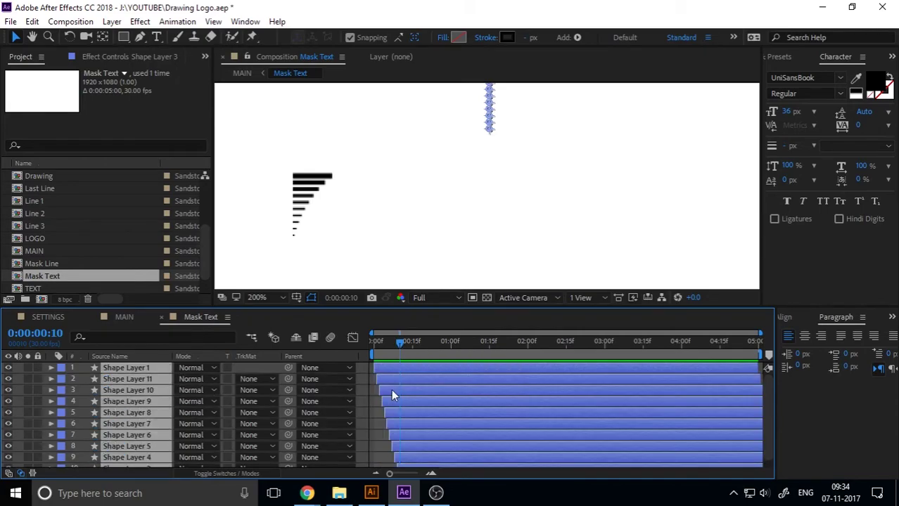
Stagger the shape layers except Shape Layer 1 about two frames apart, then return to MAIN.
left_click(378, 456)
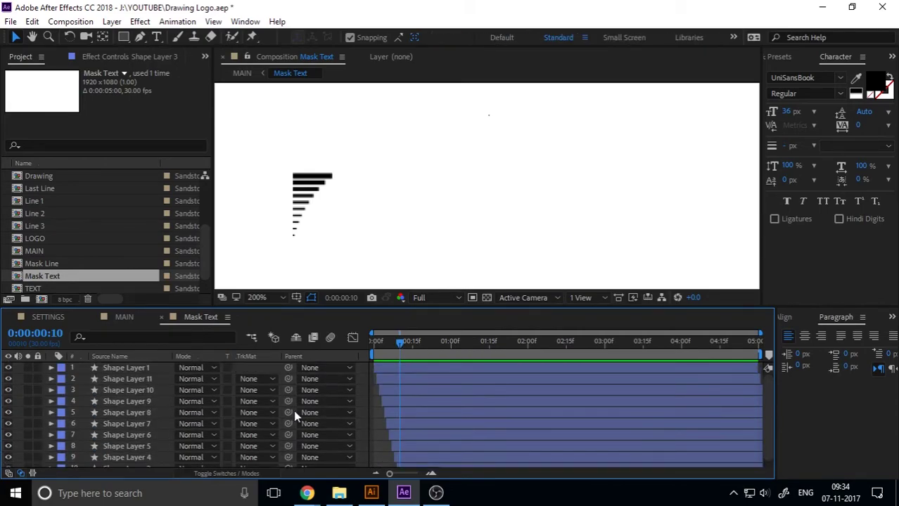
key("ctrl+a")
left_click(143, 370, "ctrl")
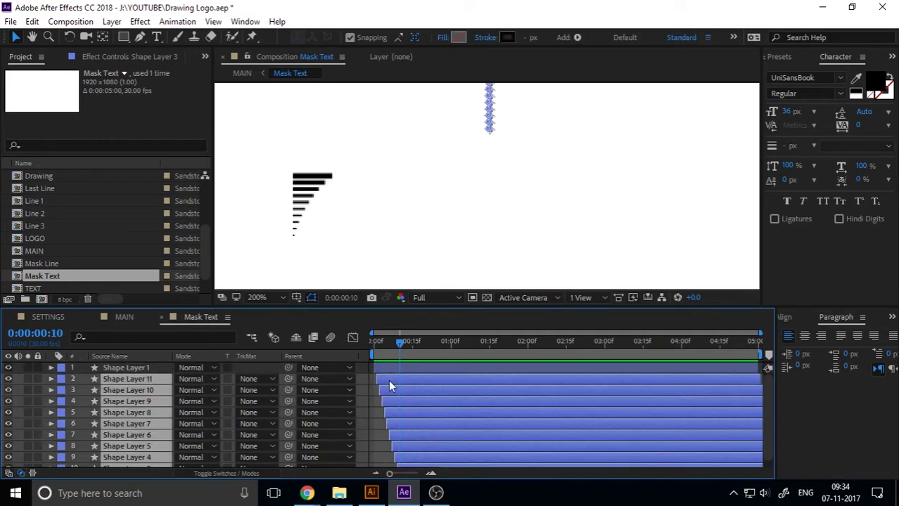
left_click_drag(390, 385, 389, 389)
scroll(401, 348, "up", 5)
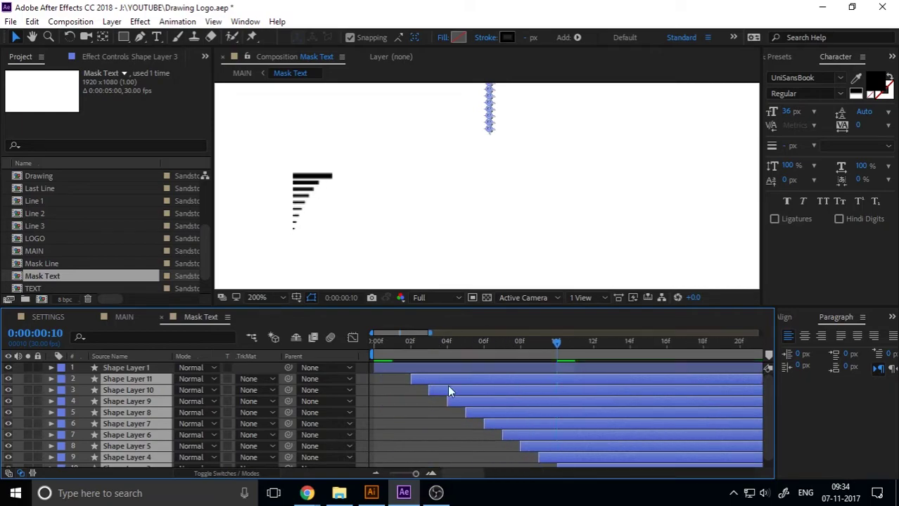
left_click_drag(449, 388, 698, 468)
left_click(606, 441, "ctrl")
left_click(645, 448, "ctrl")
scroll(703, 447, "down", 1)
left_click(703, 450, "ctrl")
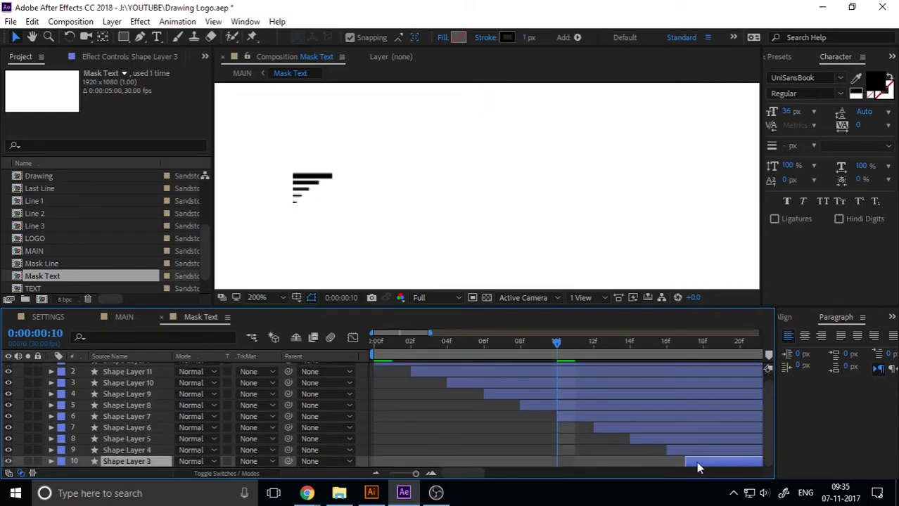
left_click(161, 317)
left_click(370, 343)
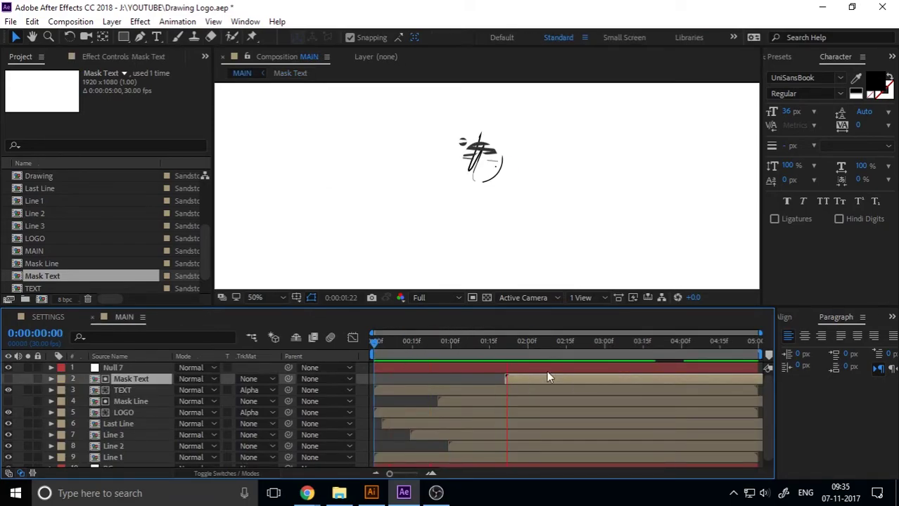
Start the Mask Text layer slightly earlier and preview the logo and title reveal.
left_click(514, 343)
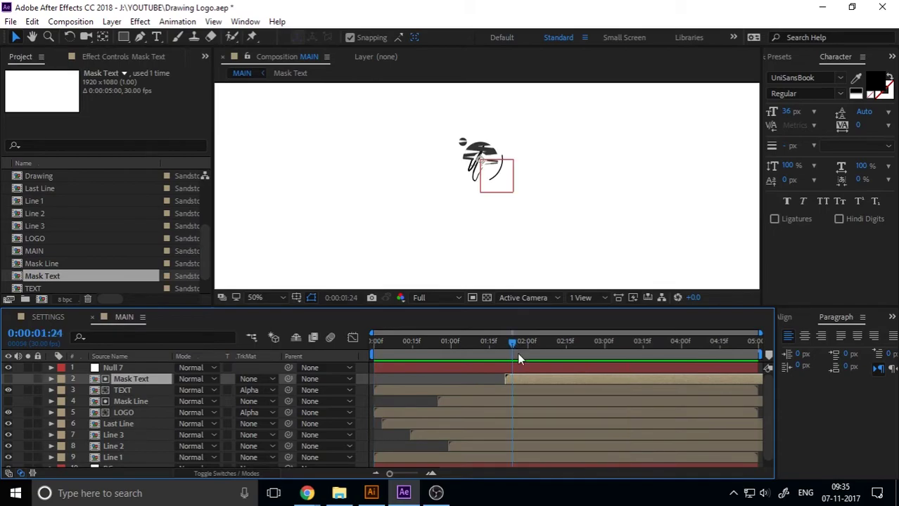
left_click_drag(525, 378, 498, 384)
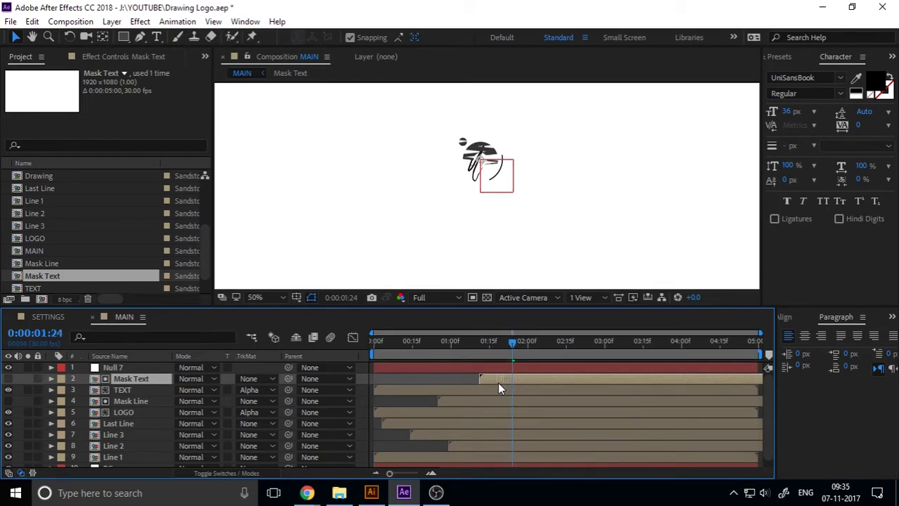
left_click_drag(482, 342, 448, 348)
key("space")
left_click(488, 343)
left_click_drag(488, 343, 516, 343)
Rename the Null 7 layer to 'Controller'.
left_click(142, 366)
right_click(142, 366)
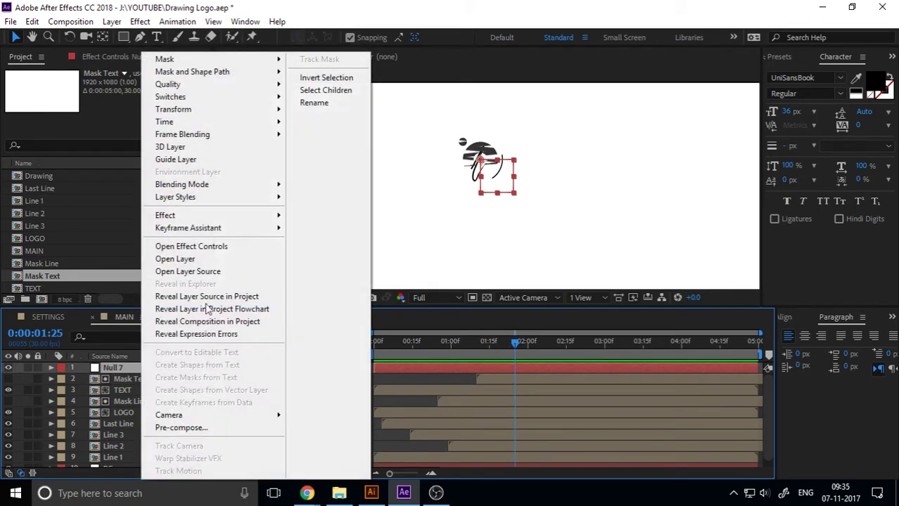
left_click(314, 103)
type("Contr")
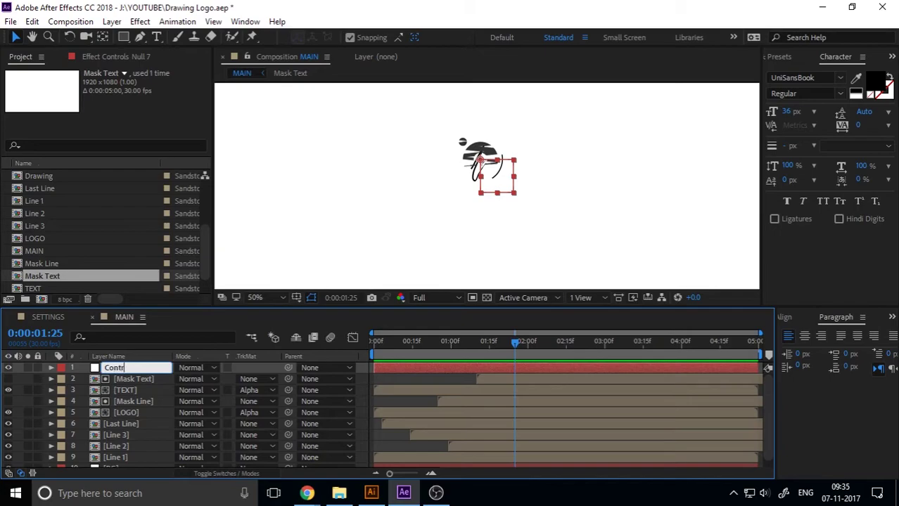
type("oller")
key("Return")
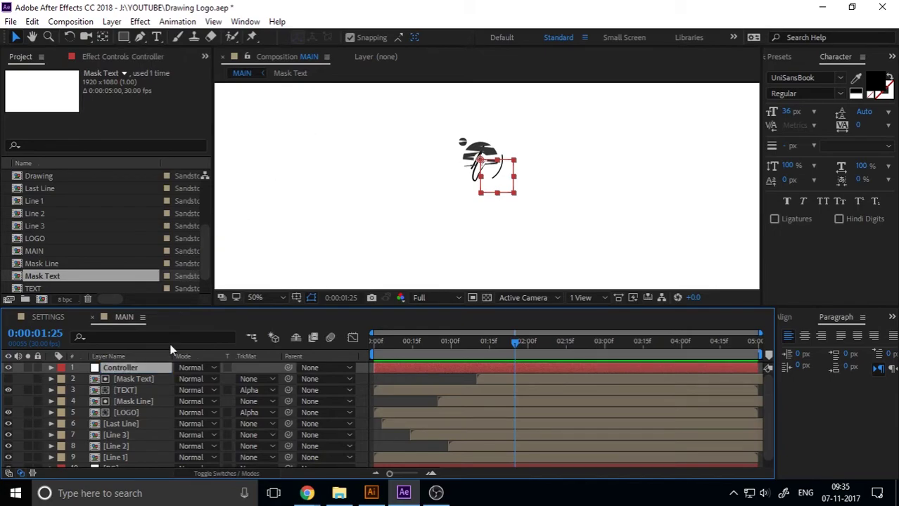
Parent the LOGO and Mask Line layers to Controller and turn off snapping.
left_click(142, 415)
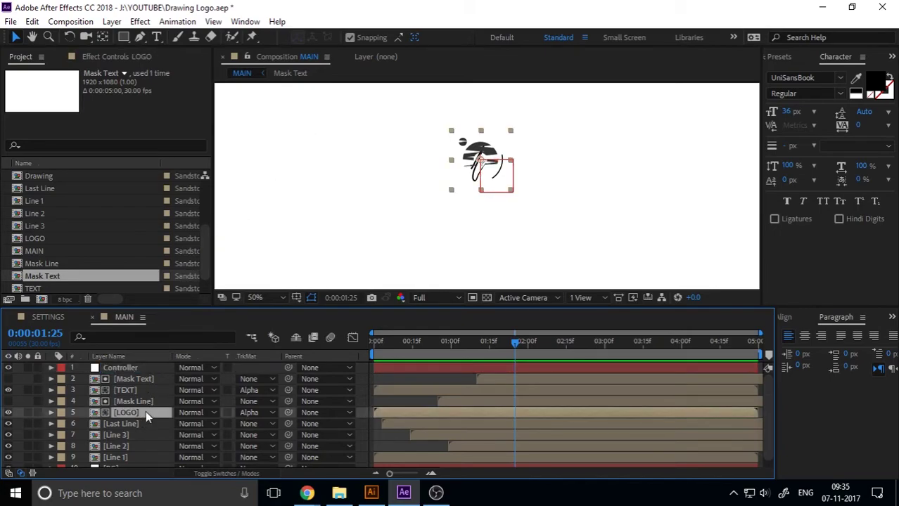
left_click(146, 402, "shift")
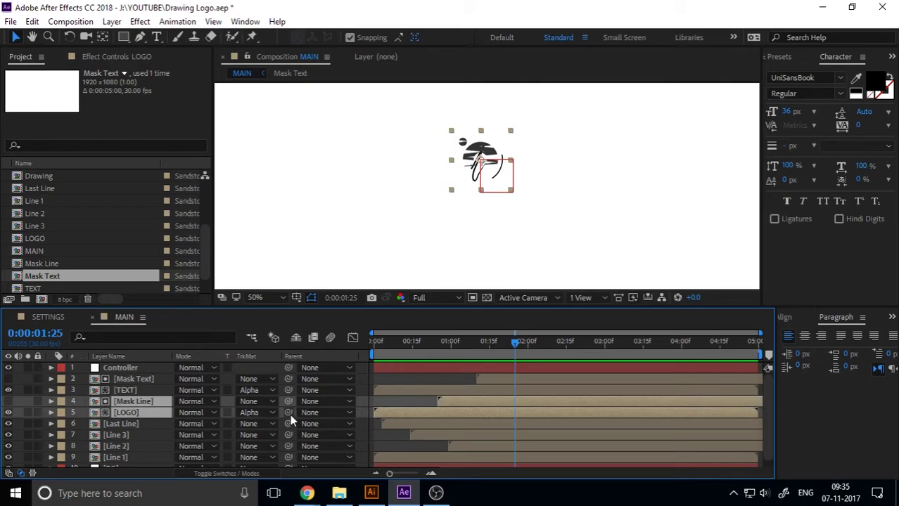
left_click_drag(288, 412, 119, 371)
left_click(119, 371)
left_click(487, 168)
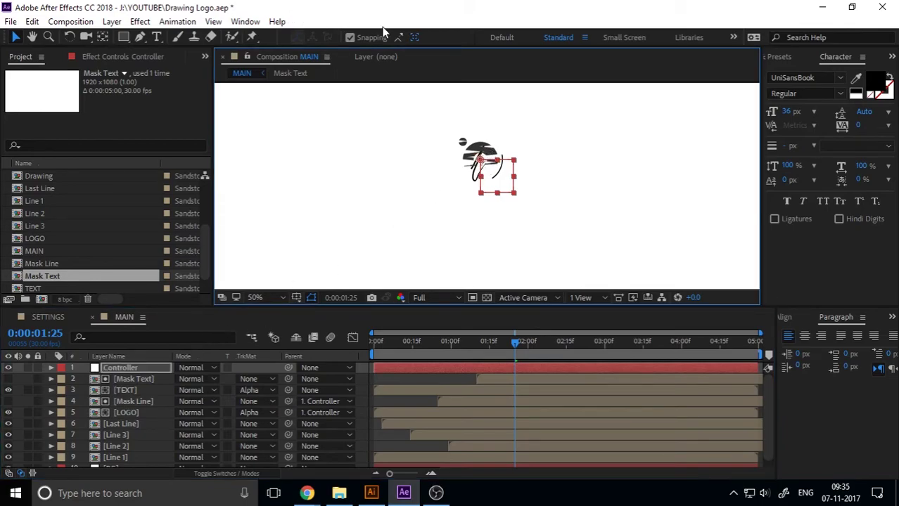
left_click(350, 37)
left_click(485, 163)
Keyframe Controller's Position near 0:00:02:10, then raise it to 960, 522 at 0:00:02:18.
left_click_drag(515, 343, 558, 356)
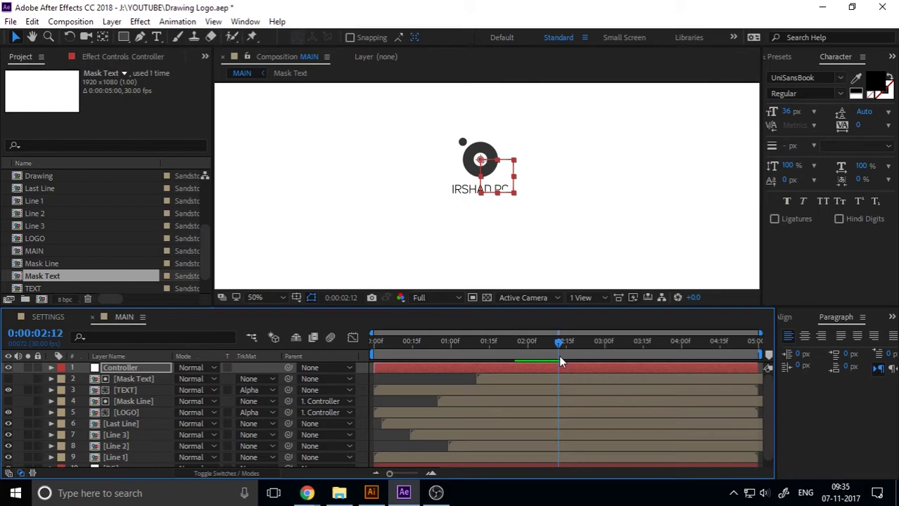
key("p")
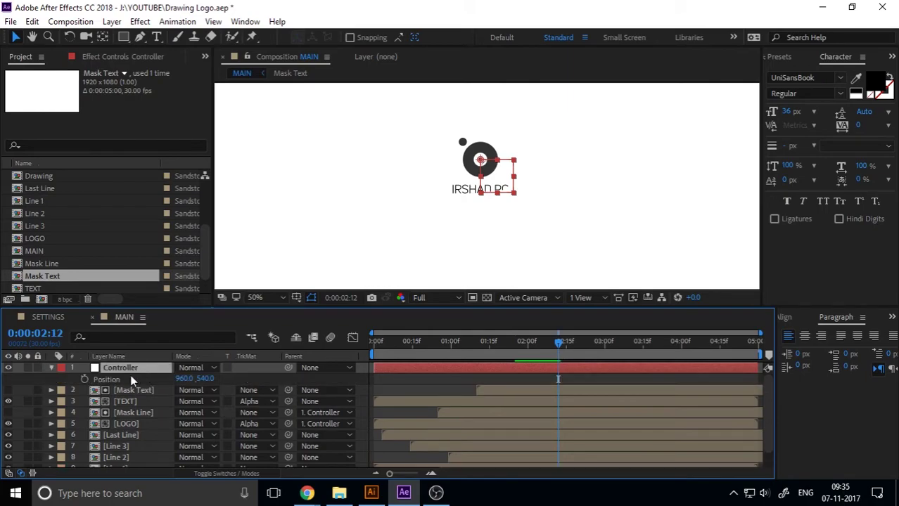
left_click(84, 379)
left_click_drag(559, 354, 575, 352)
left_click_drag(481, 162, 482, 158)
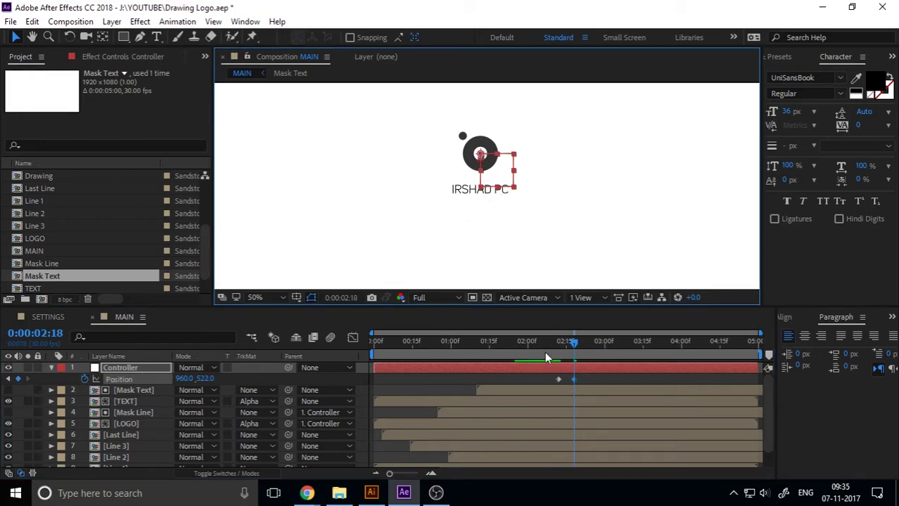
Start Mask Text a little later, preview, and shift the first Position keyframe slightly earlier.
left_click_drag(514, 391, 539, 392)
left_click_drag(573, 356, 372, 358)
key("space")
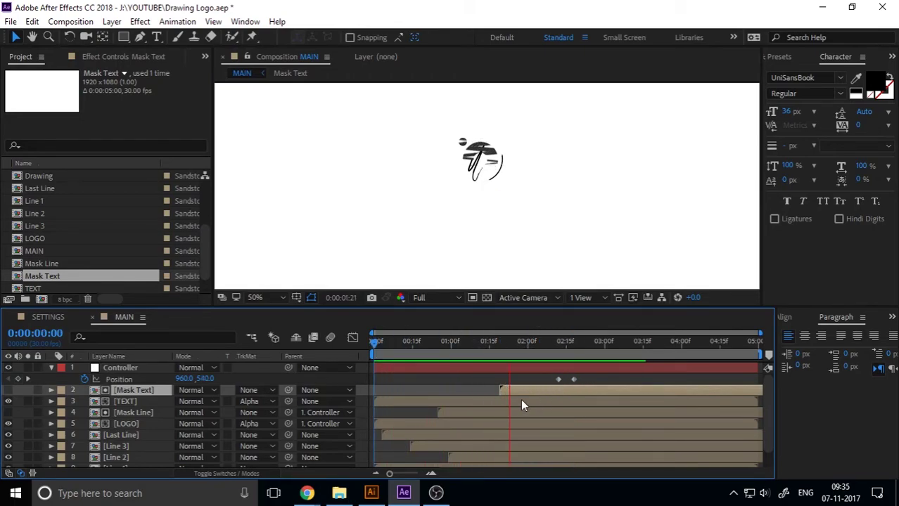
left_click(573, 355)
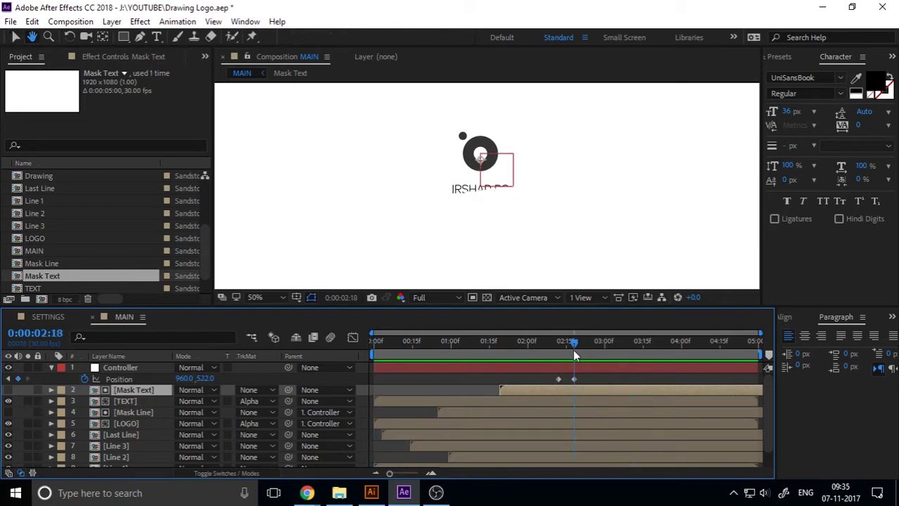
left_click_drag(558, 379, 542, 384)
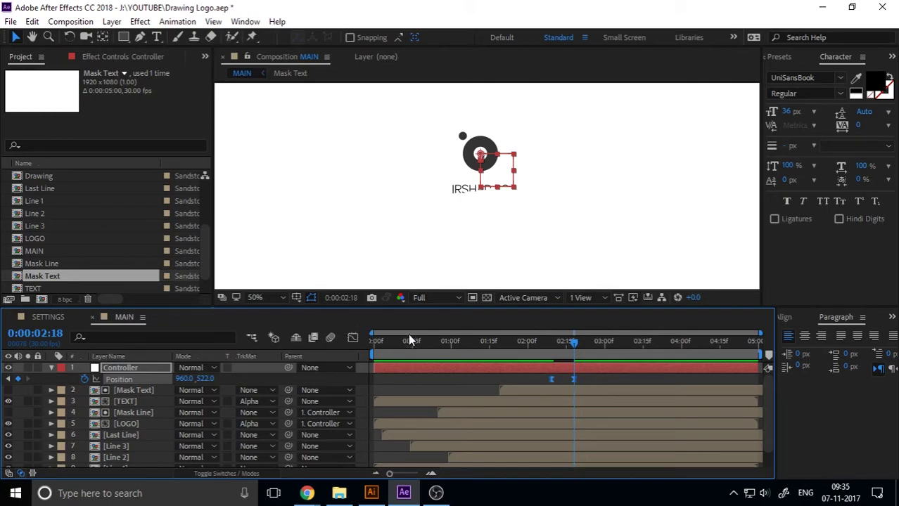
Ease the Controller's Position speed curve, raising the right keyframe's influence to 82.88%.
left_click(491, 354)
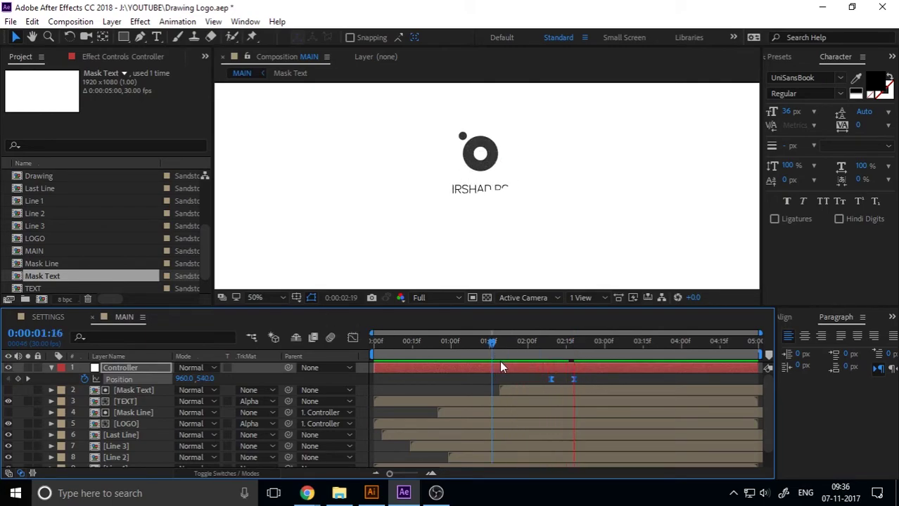
left_click(553, 347)
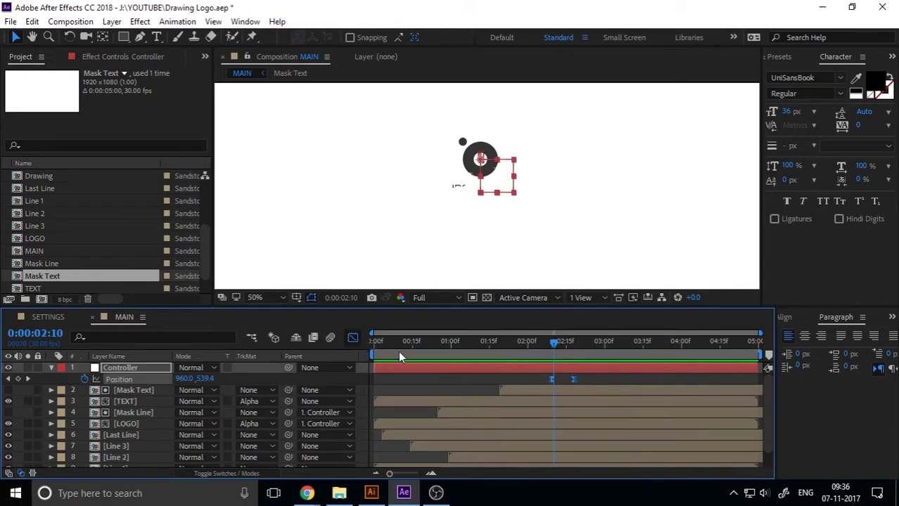
key("shift+F3")
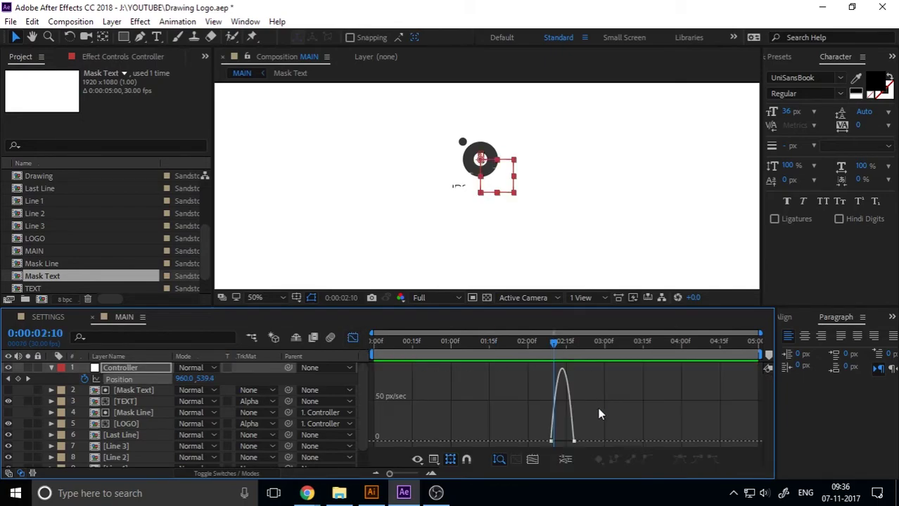
left_click_drag(568, 447, 562, 439)
key("shift+F3")
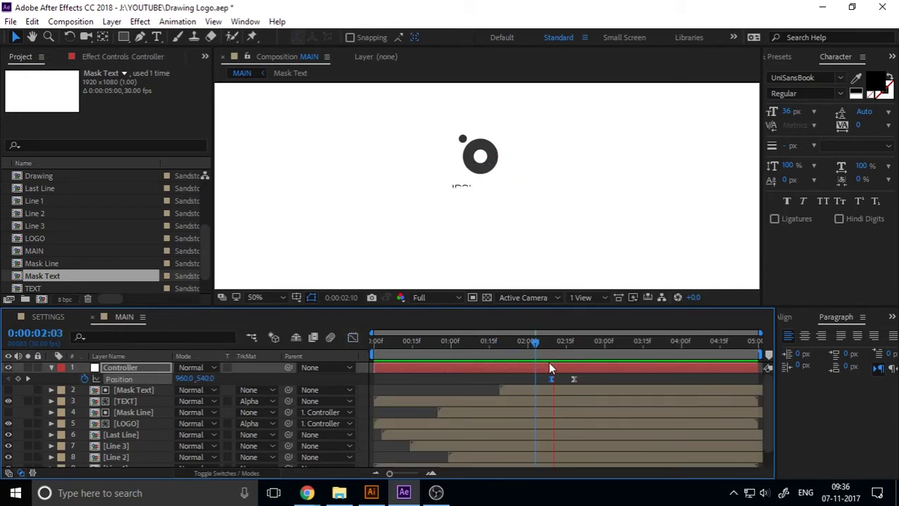
key("shift+F3")
key("equal")
left_click_drag(499, 446, 561, 446)
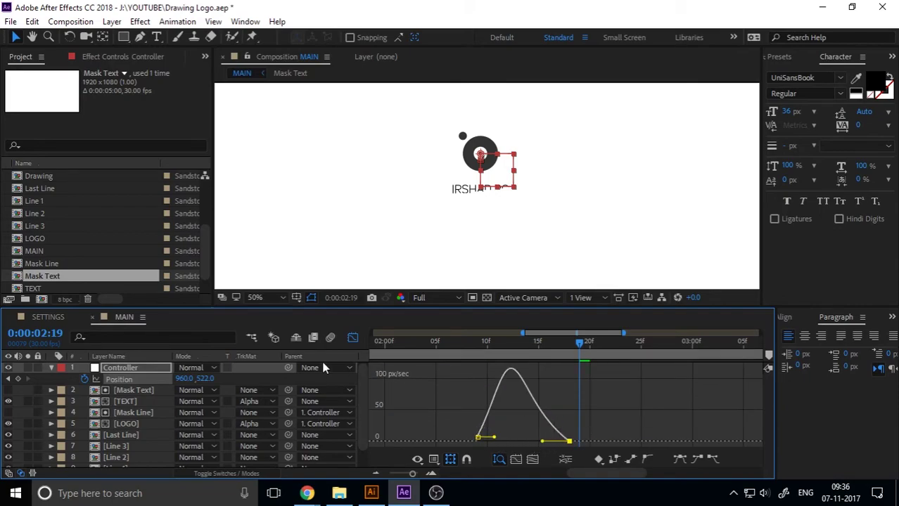
Spread the two Controller Position keyframes further apart in the layer bar view.
left_click(352, 338)
left_click_drag(522, 333, 410, 332)
left_click_drag(672, 379, 694, 379)
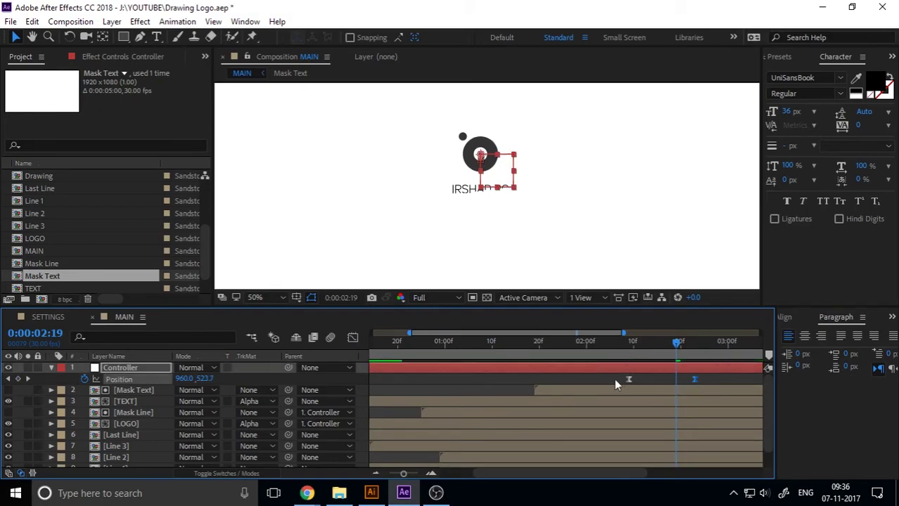
left_click_drag(628, 379, 590, 382)
left_click_drag(623, 332, 849, 336)
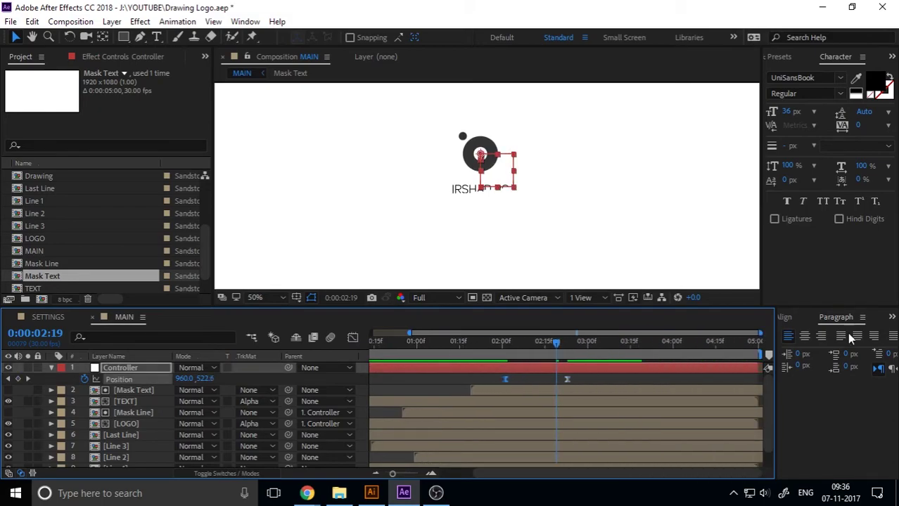
left_click_drag(409, 334, 371, 333)
left_click(476, 349)
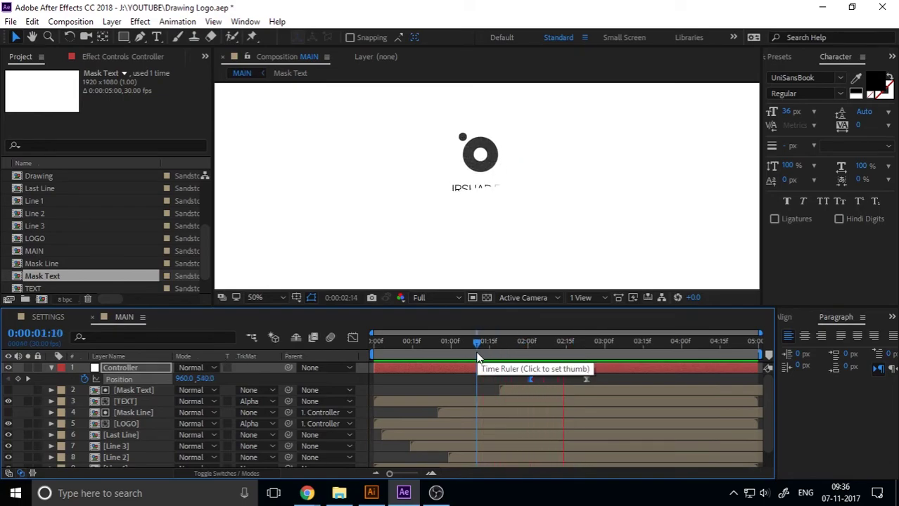
Move the Mask Text layer to start around 0:00:01:13 and maximize the composition viewer.
key("Home")
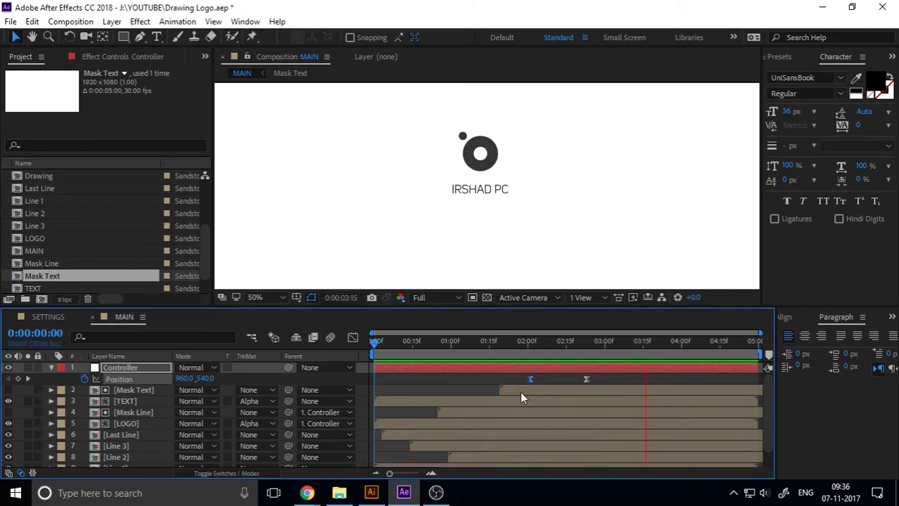
left_click_drag(543, 353, 568, 358)
left_click(539, 401)
left_click(541, 389)
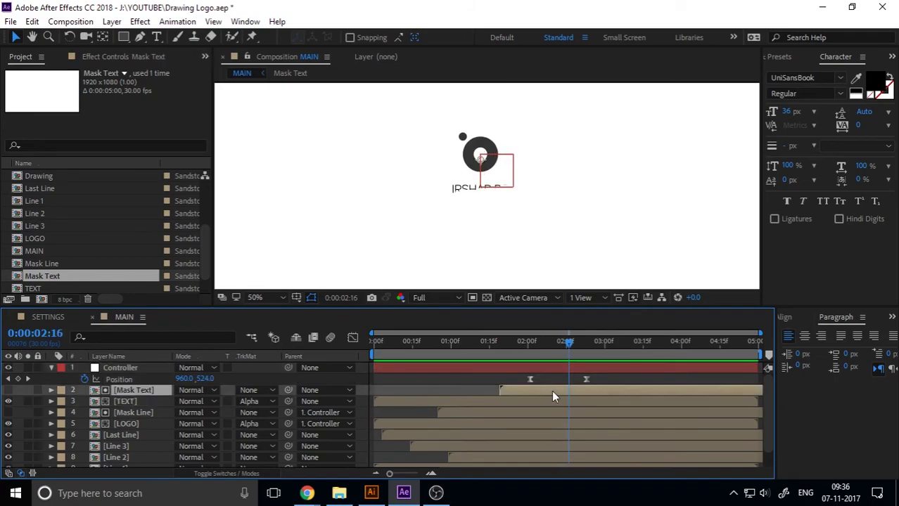
left_click_drag(551, 390, 539, 391)
left_click_drag(534, 344, 484, 353)
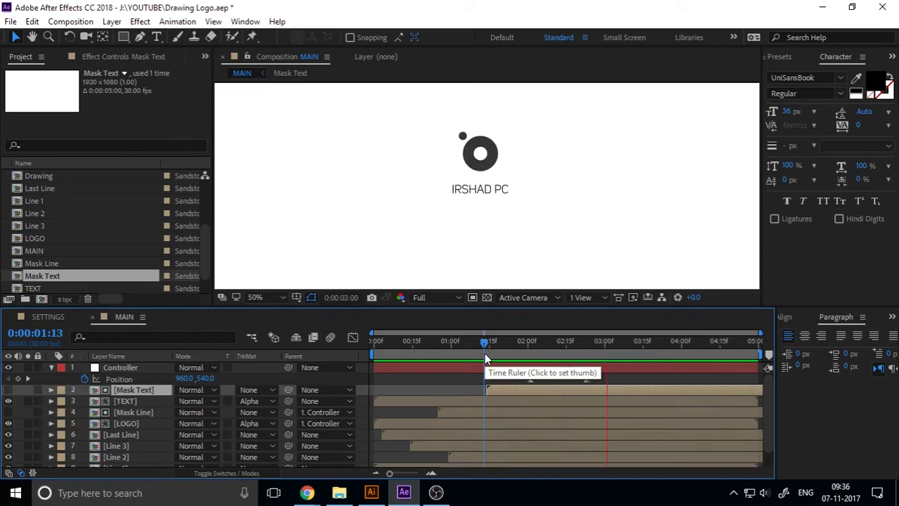
key("grave")
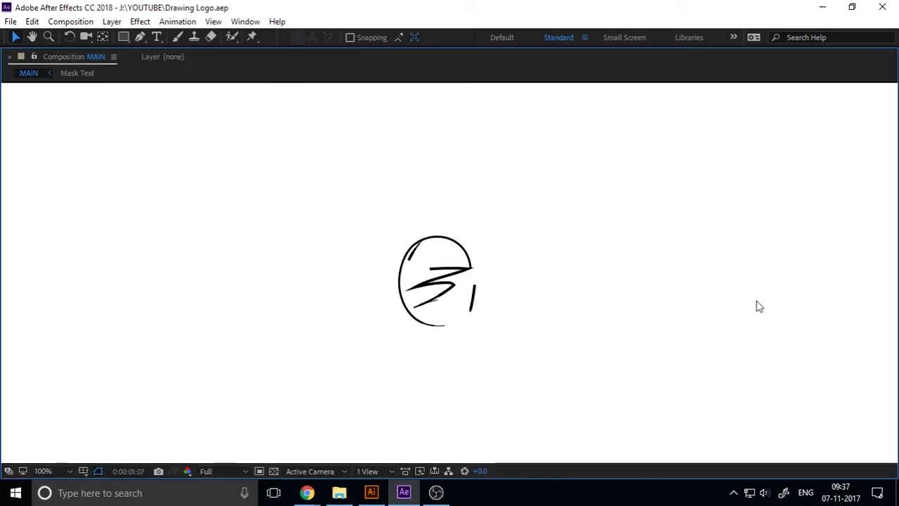